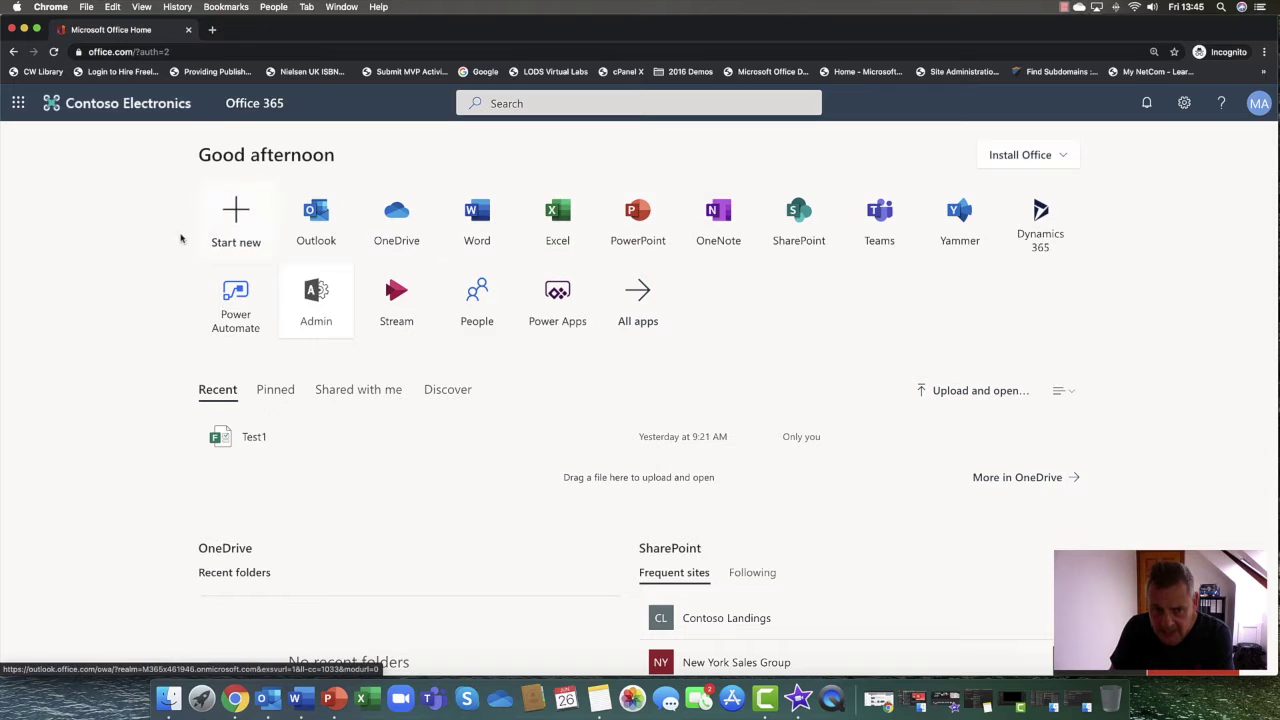
Go to the admin center's Org settings and select the Microsoft Teams service
{"action": "left_click", "coordinate": [310, 314]}
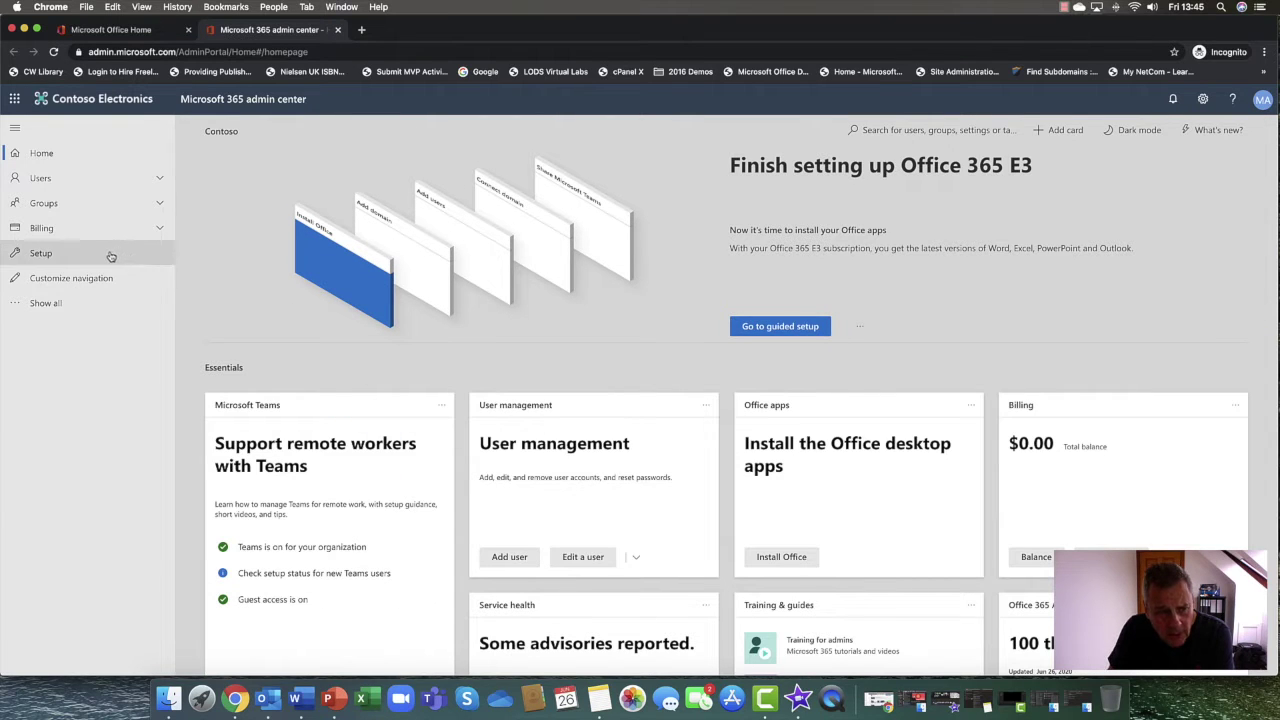
{"action": "left_click", "coordinate": [72, 305]}
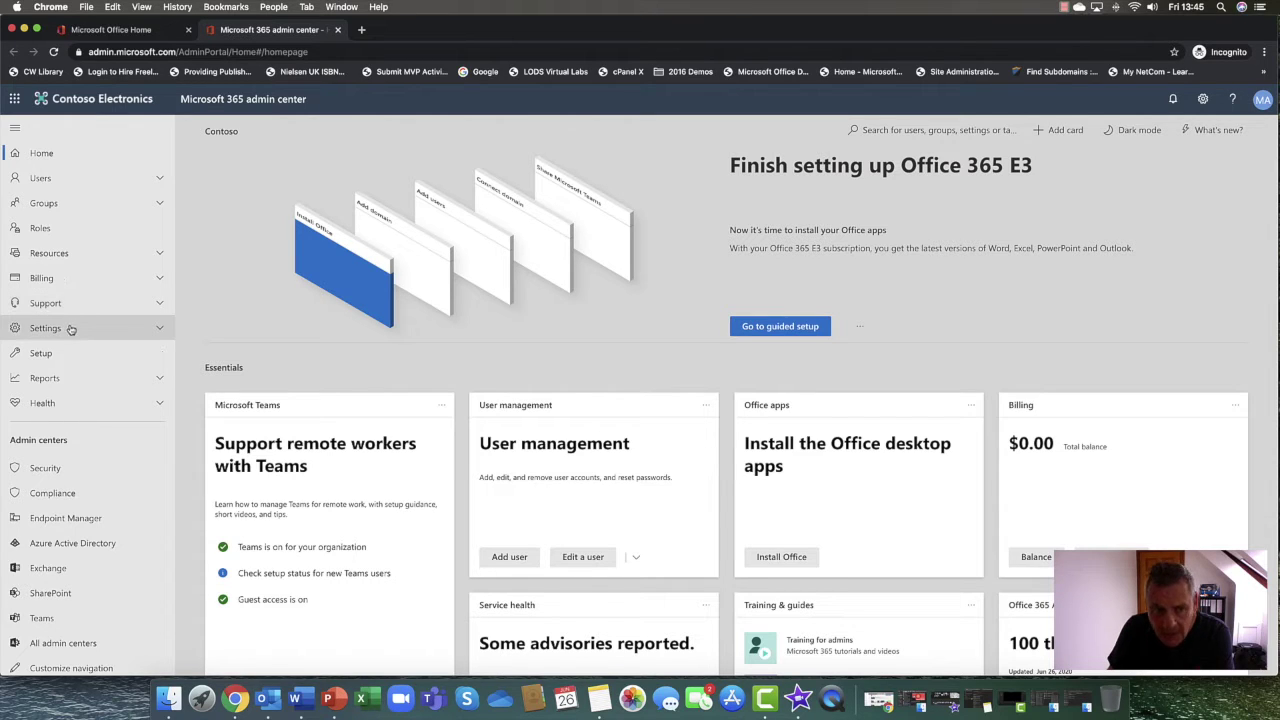
{"action": "left_click", "coordinate": [72, 331]}
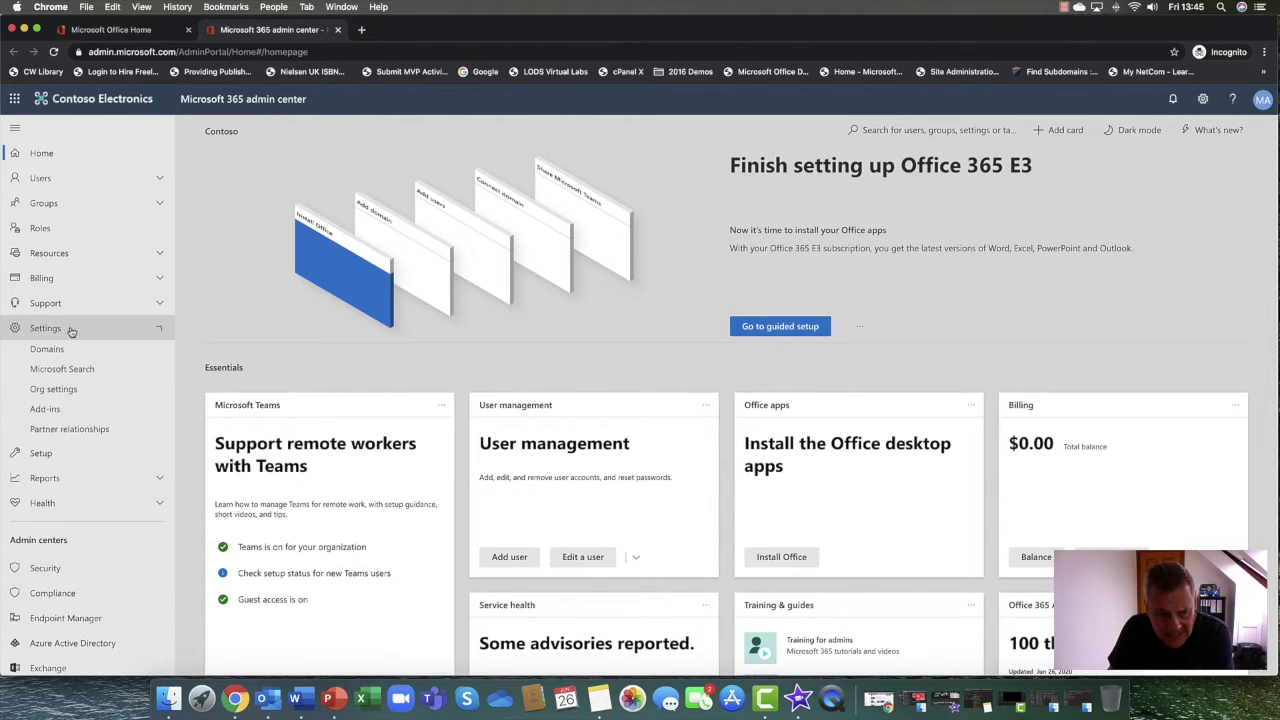
{"action": "left_click", "coordinate": [48, 392]}
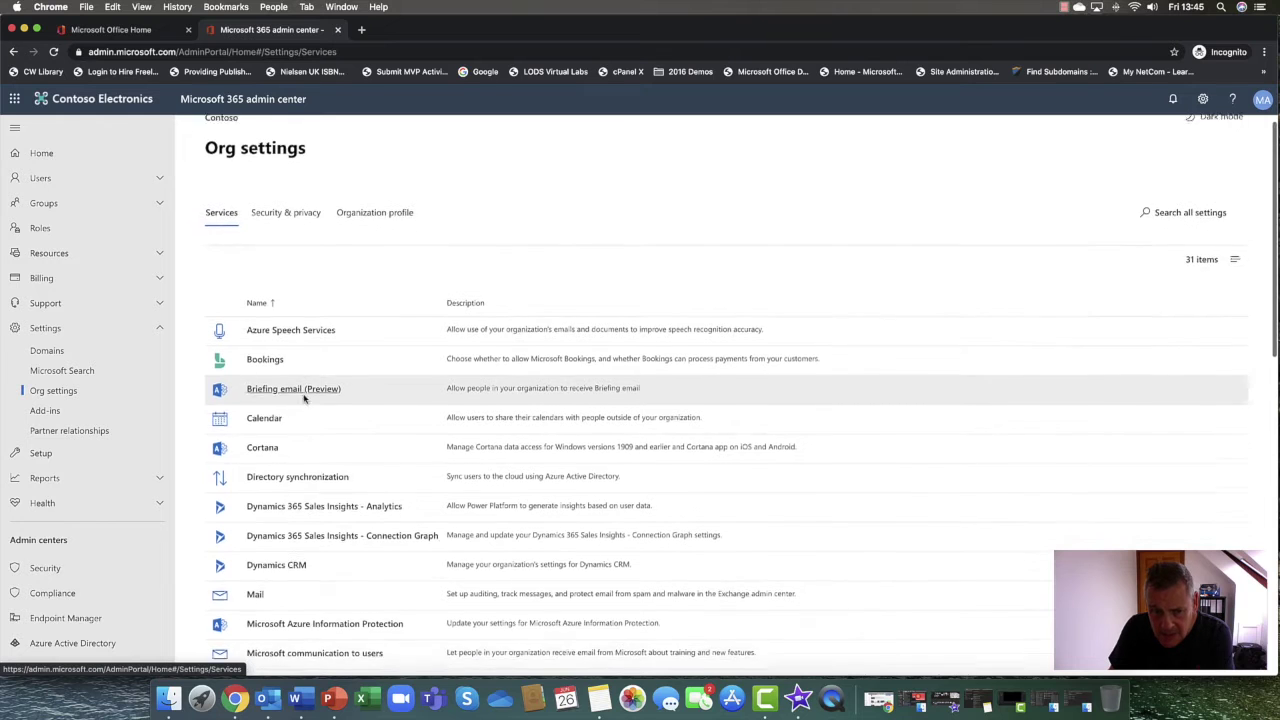
{"action": "scroll", "coordinate": [305, 398], "scroll_direction": "down", "scroll_amount": 3}
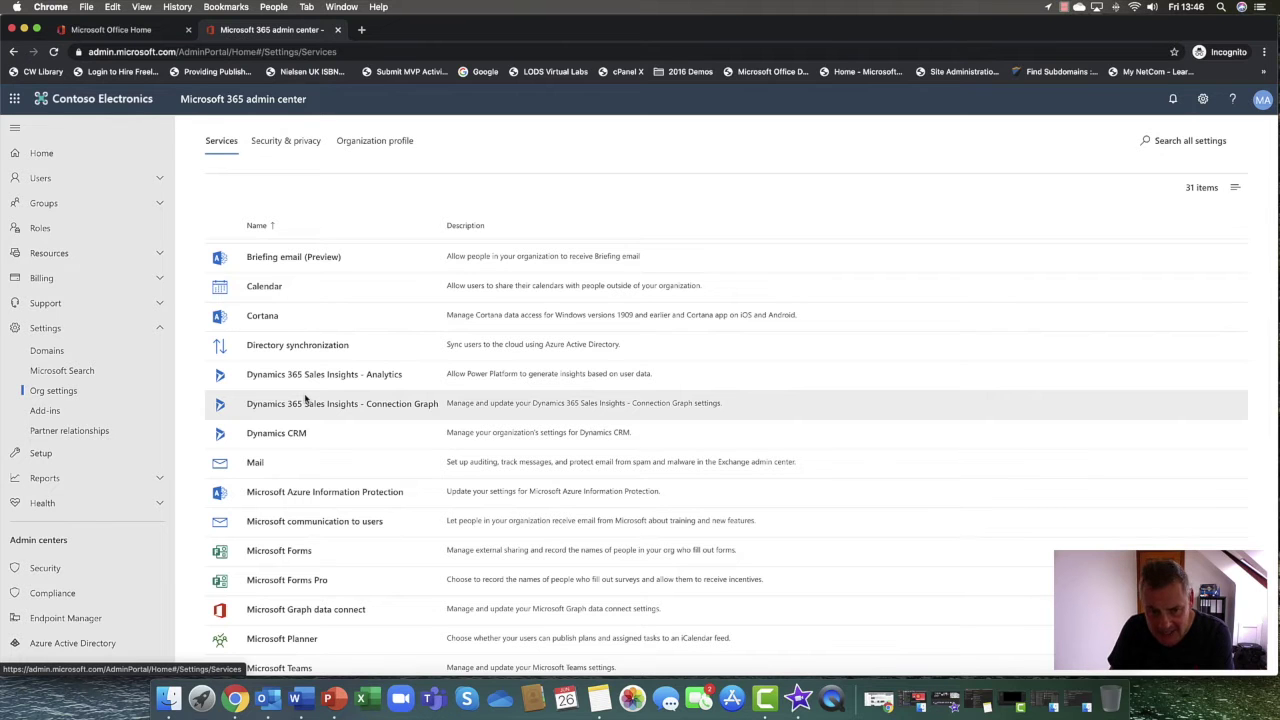
{"action": "scroll", "coordinate": [305, 398], "scroll_direction": "down", "scroll_amount": 3}
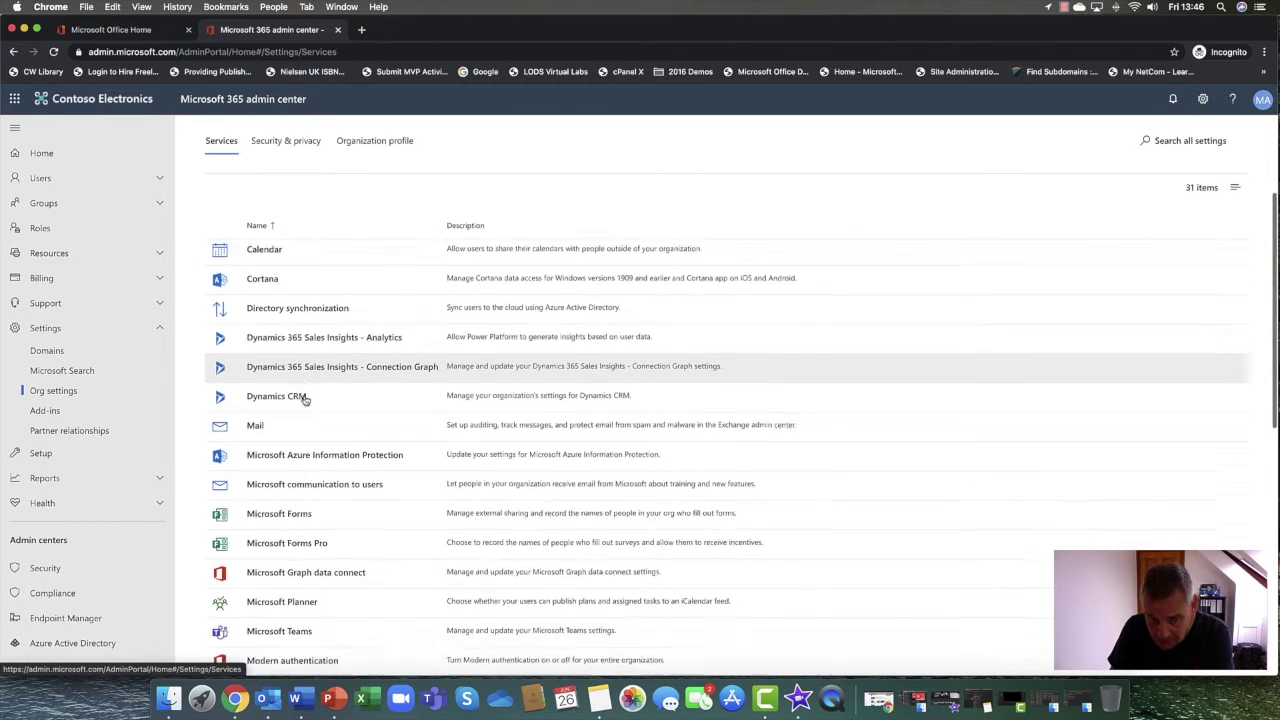
{"action": "scroll", "coordinate": [305, 400], "scroll_direction": "down", "scroll_amount": 3}
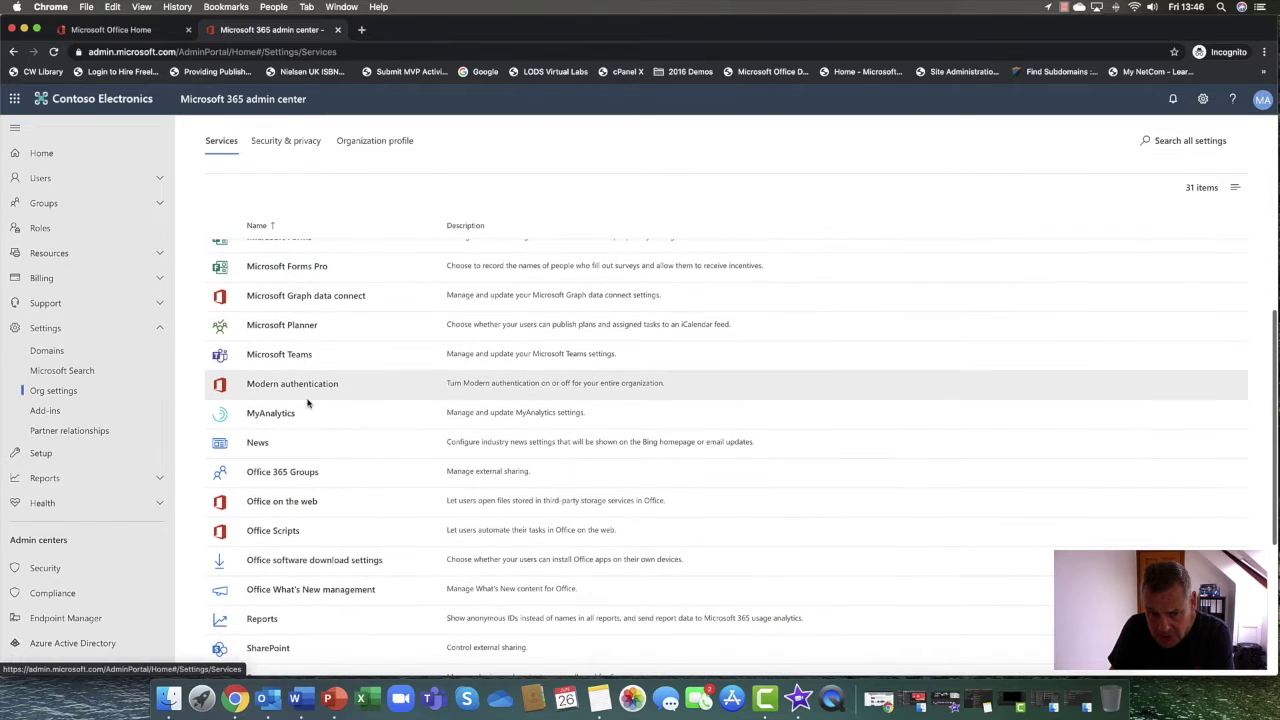
{"action": "left_click", "coordinate": [272, 355]}
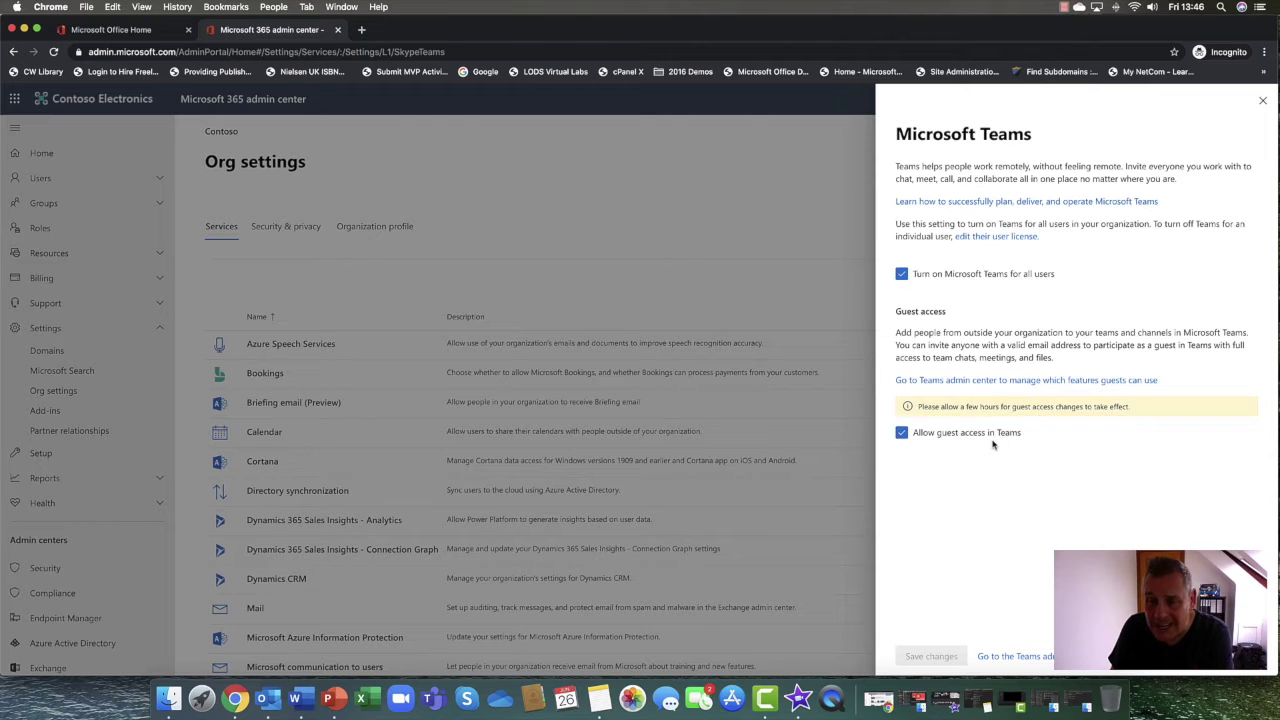
Confirm 'Allow guest access in Teams' is checked, then close the Teams settings panel
{"action": "left_click", "coordinate": [1262, 101]}
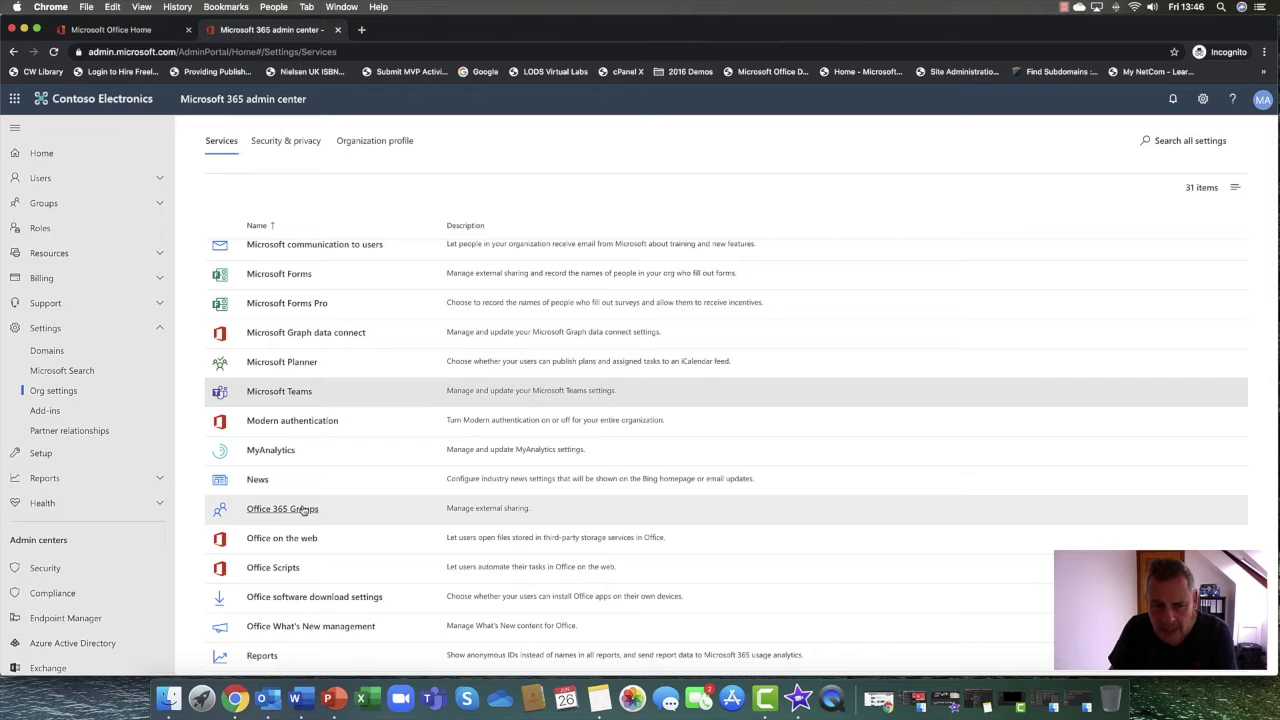
{"action": "left_click", "coordinate": [304, 510]}
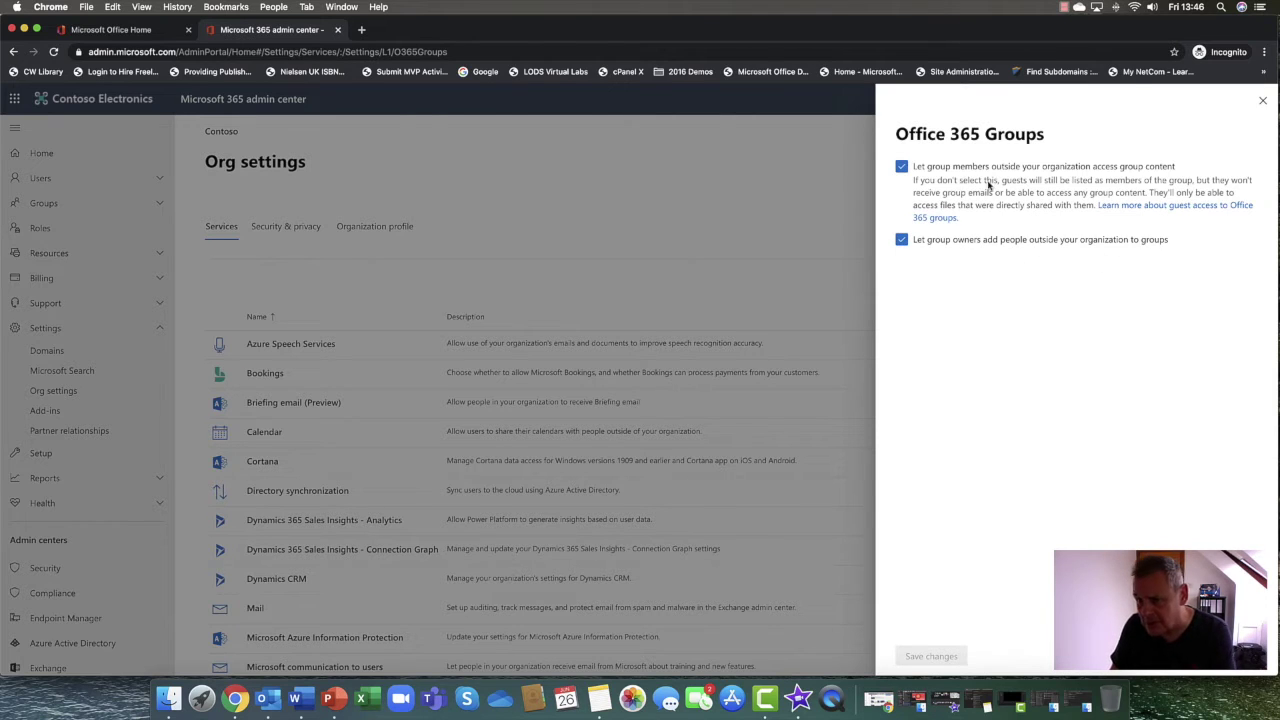
{"action": "left_click", "coordinate": [1264, 104]}
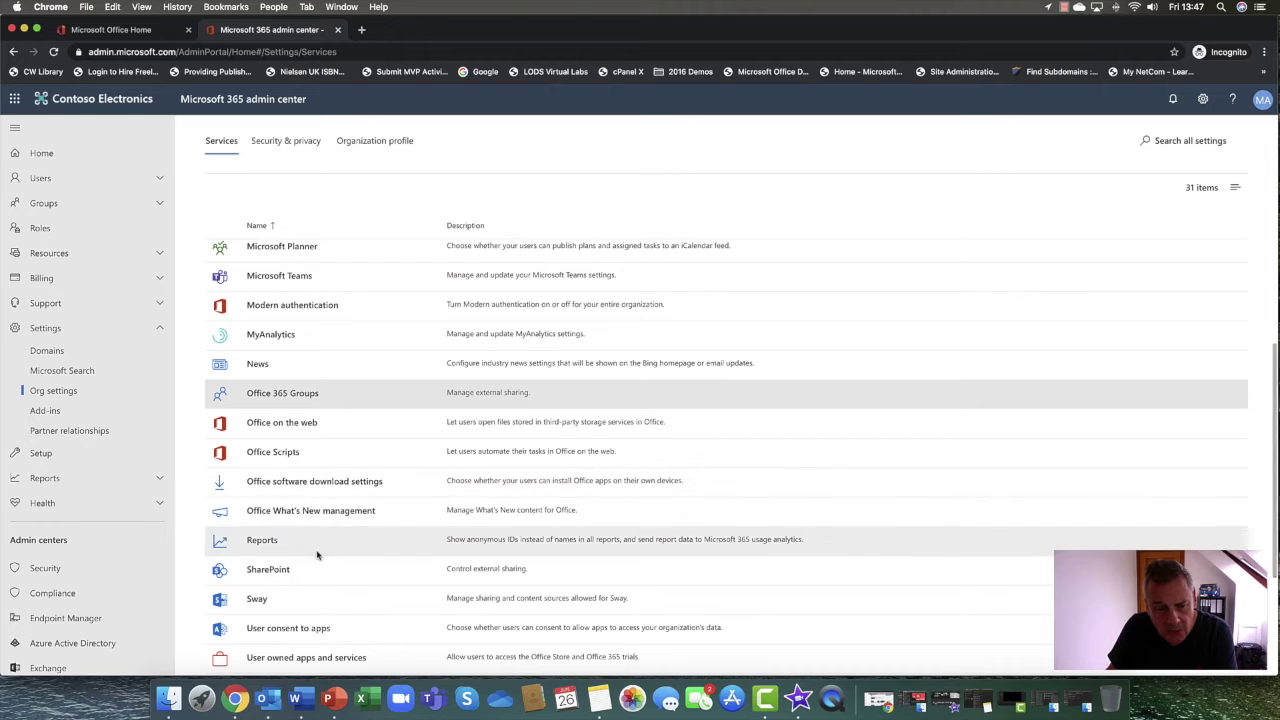
Open SharePoint sharing settings enlarged and try Anyone, New and existing guests, then Existing guests only
{"action": "left_click", "coordinate": [268, 569]}
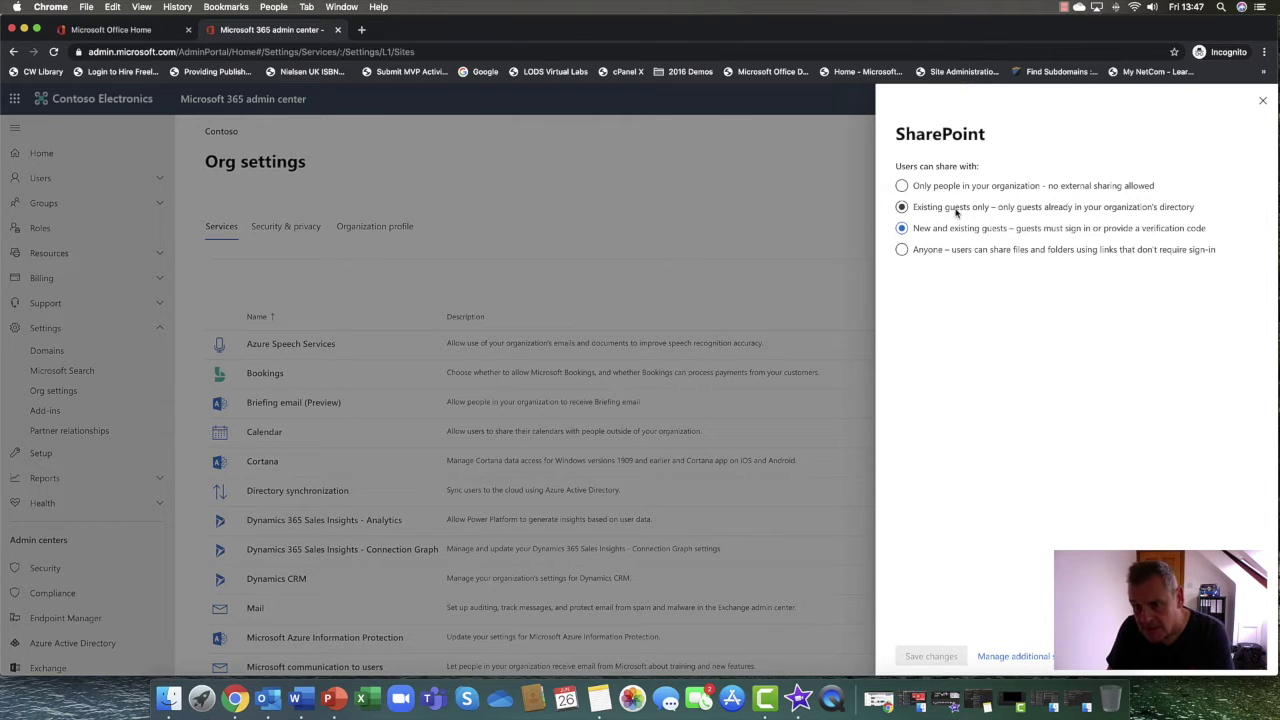
{"action": "key", "text": "super+plus"}
{"action": "key", "text": "super+plus"}
{"action": "key", "text": "super+plus"}
{"action": "key", "text": "super+plus"}
{"action": "key", "text": "super+plus"}
{"action": "key", "text": "super+plus"}
{"action": "key", "text": "super+plus"}
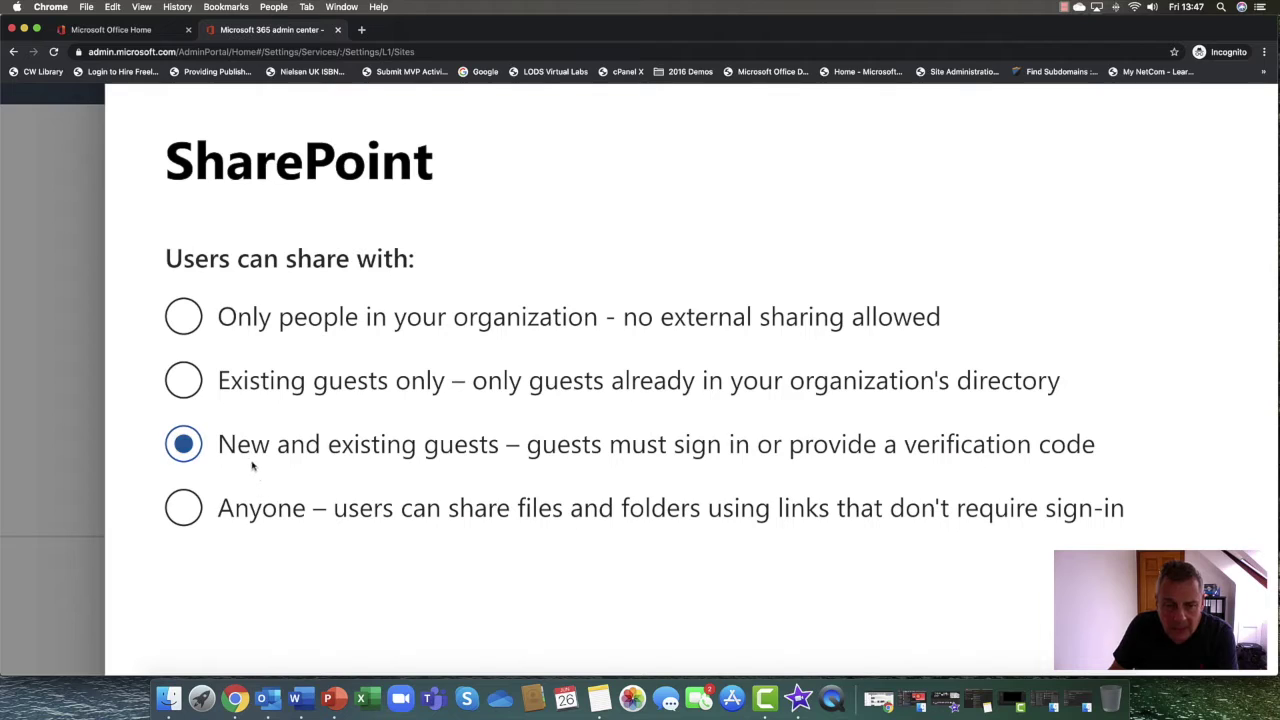
{"action": "left_click", "coordinate": [184, 510]}
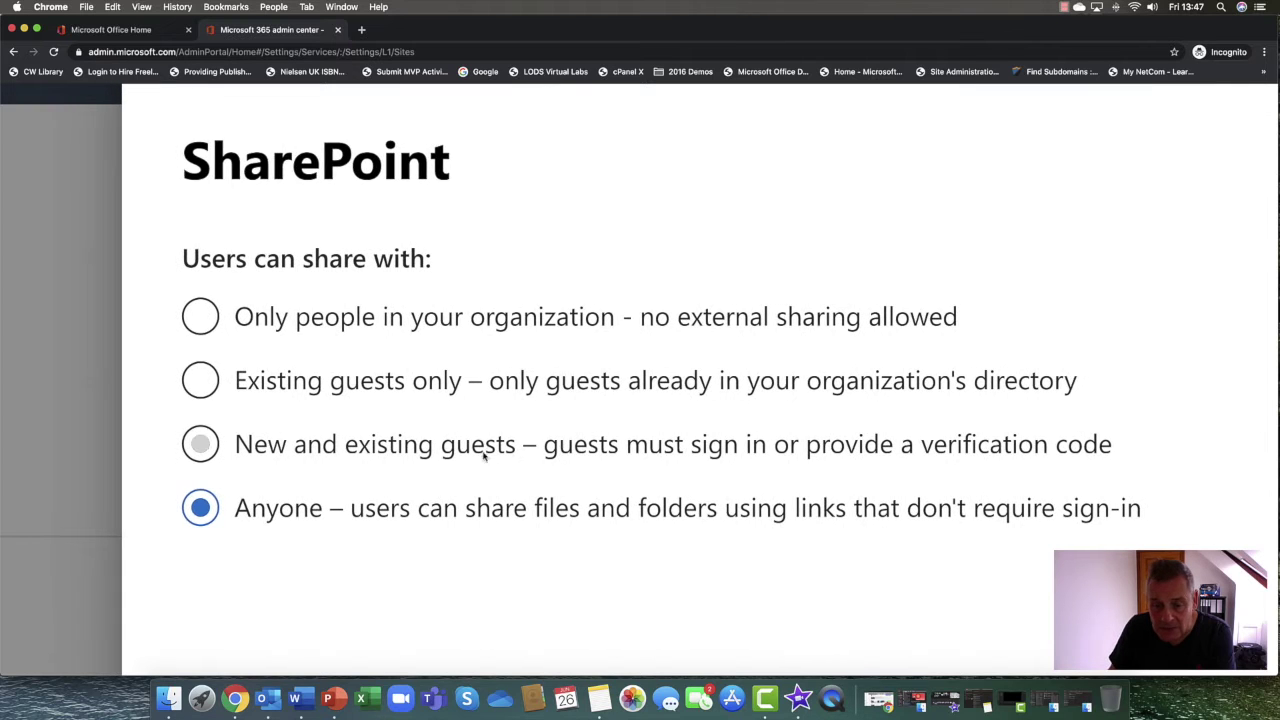
{"action": "left_click", "coordinate": [212, 450]}
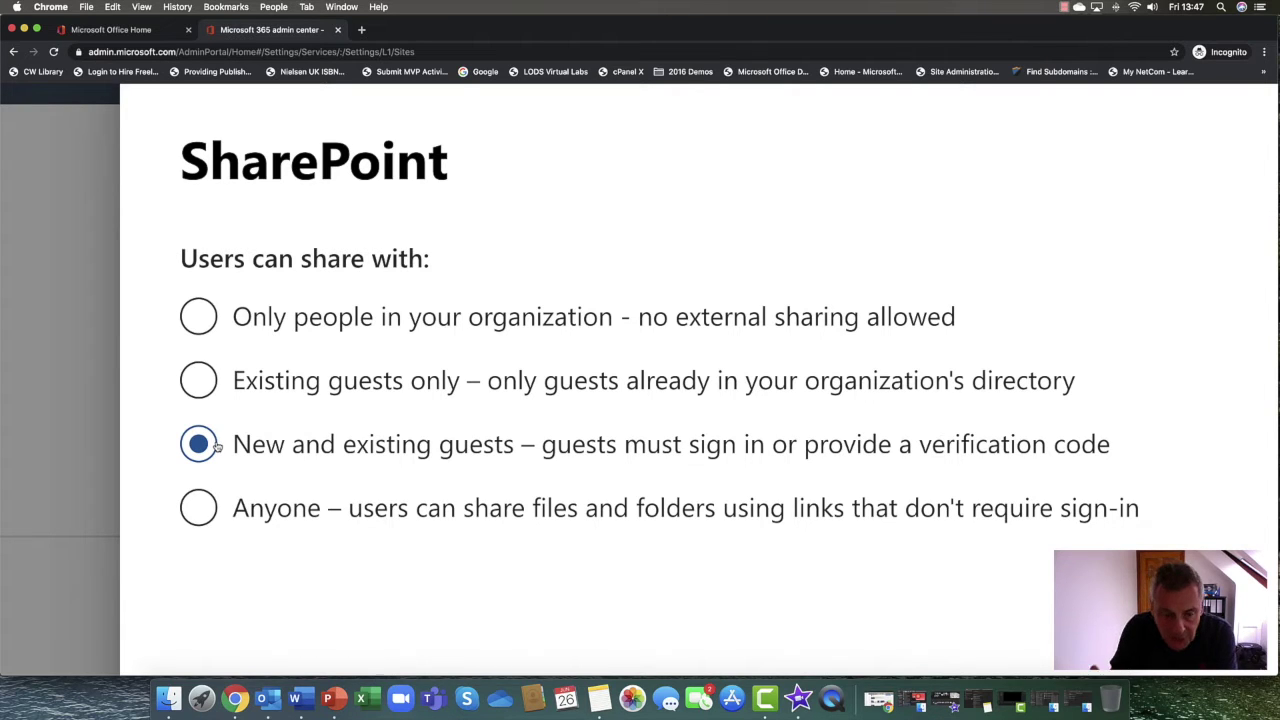
{"action": "left_click", "coordinate": [240, 388]}
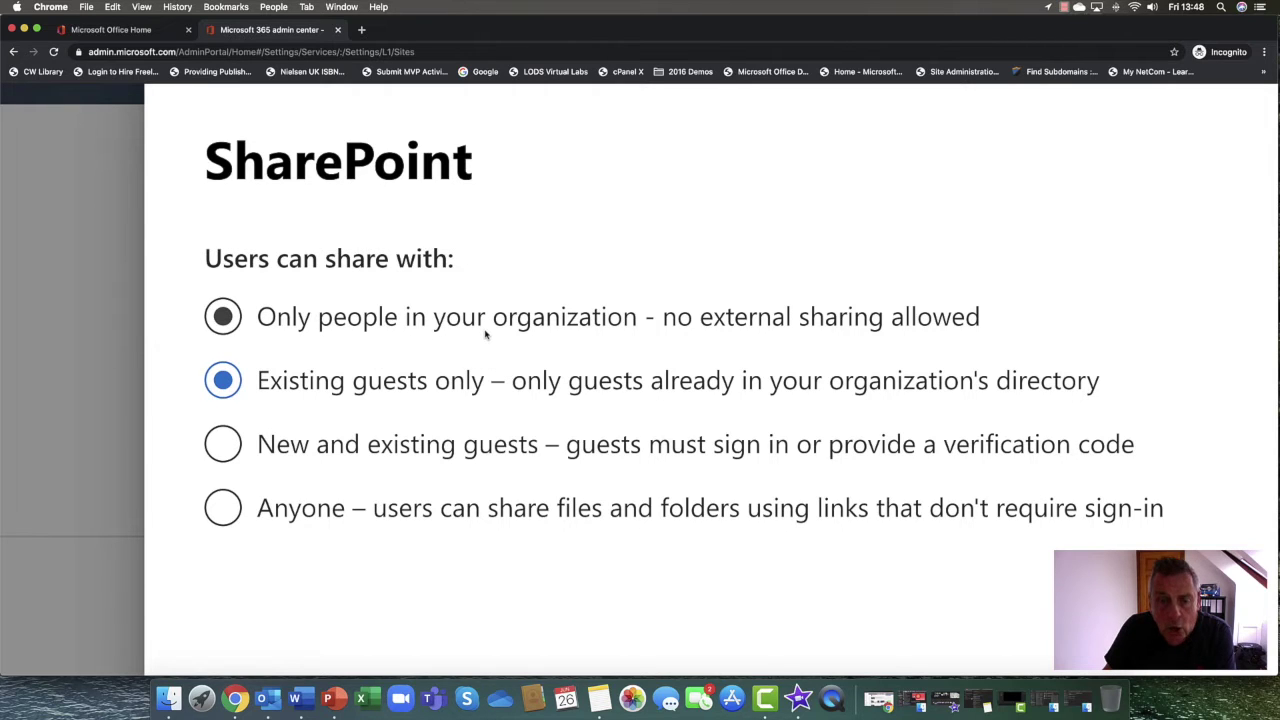
Set SharePoint sharing to New and existing guests, reset the zoom, and close the panel
{"action": "left_click", "coordinate": [251, 330]}
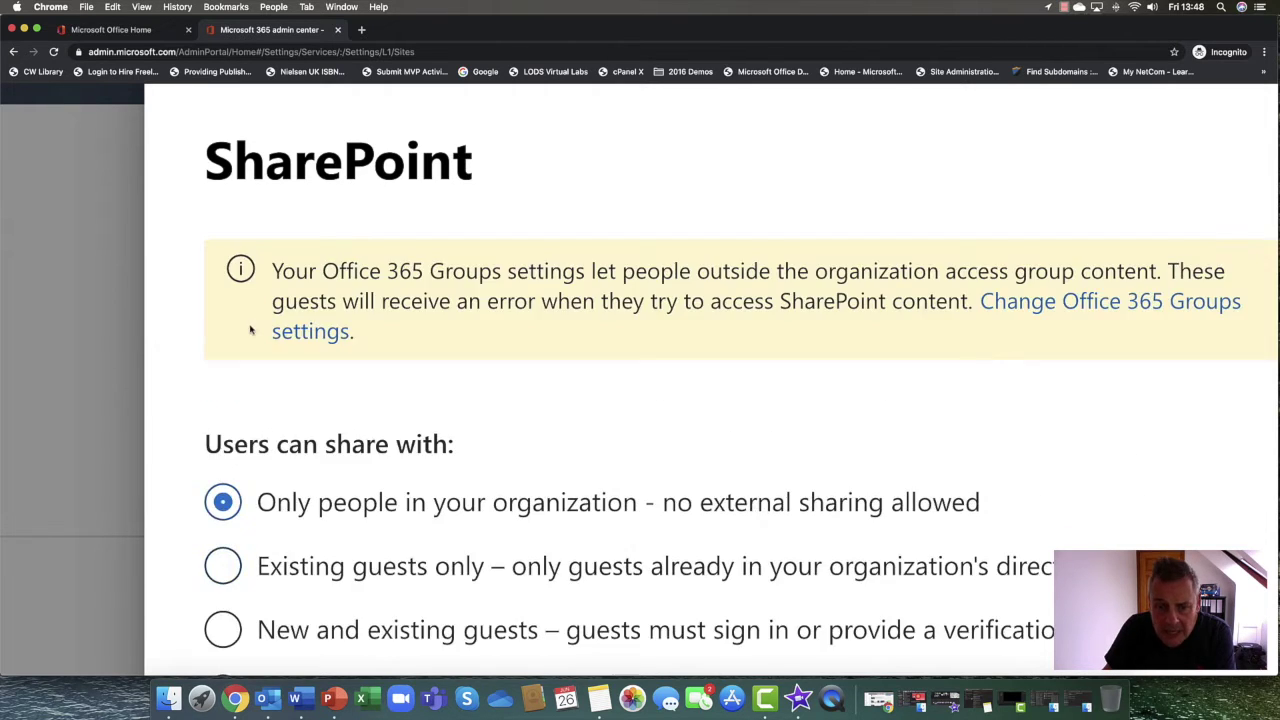
{"action": "scroll", "coordinate": [337, 423], "scroll_direction": "down", "scroll_amount": 3}
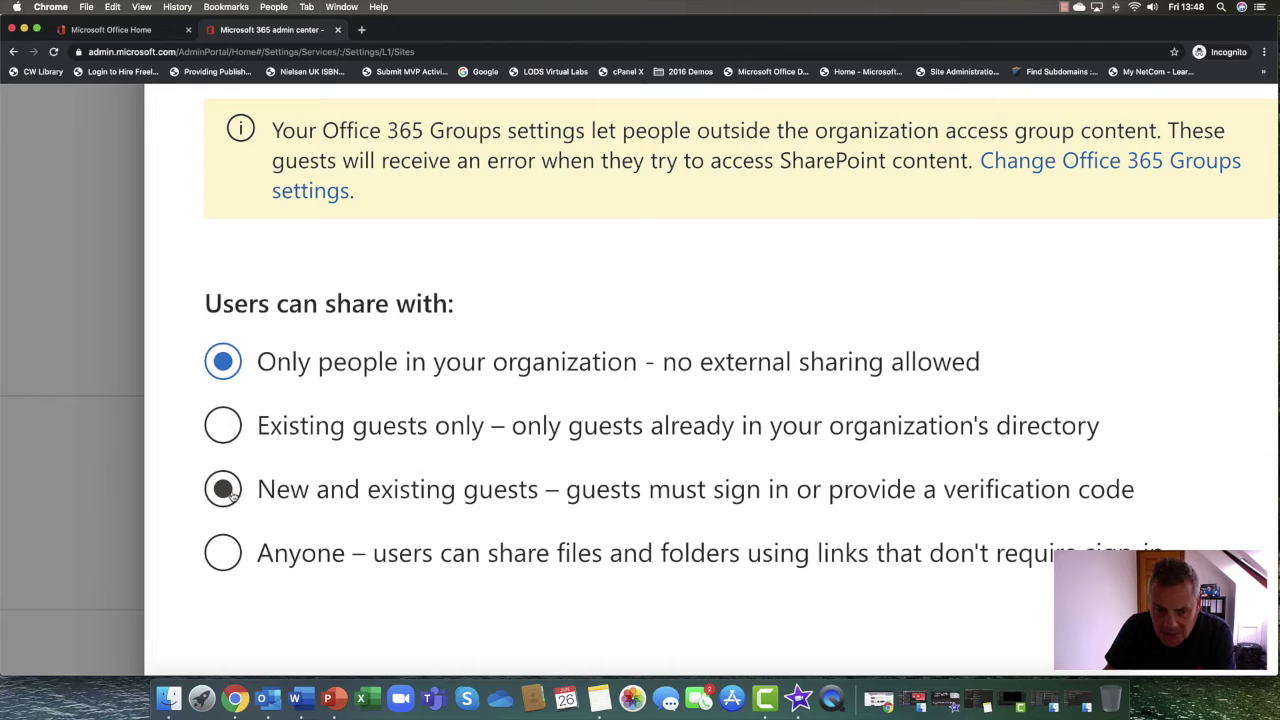
{"action": "left_click", "coordinate": [232, 496]}
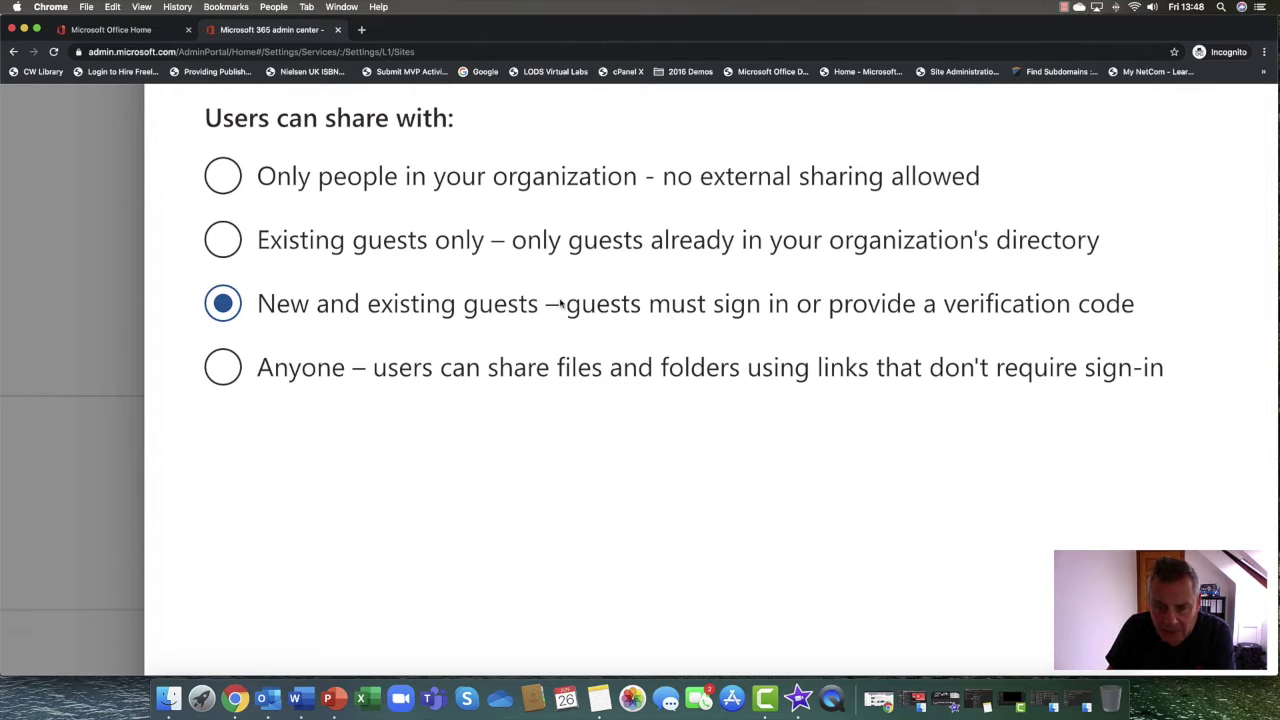
{"action": "key", "text": "super+0"}
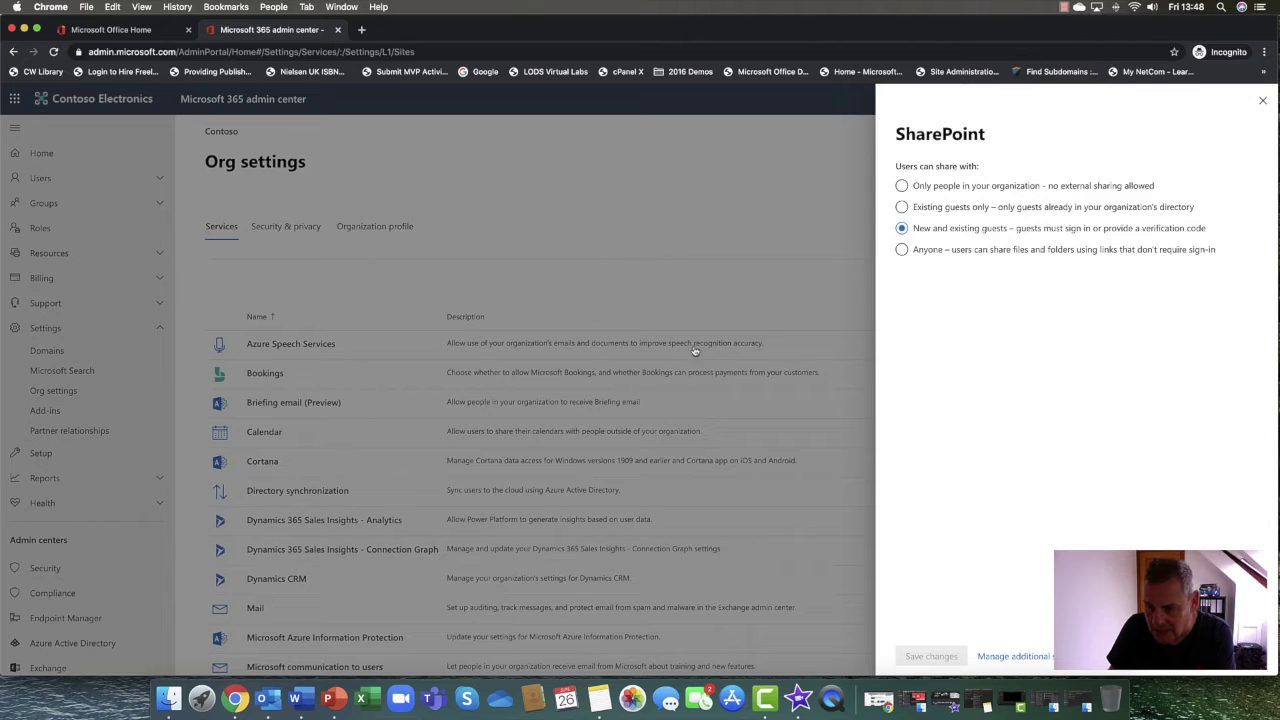
{"action": "left_click", "coordinate": [1264, 104]}
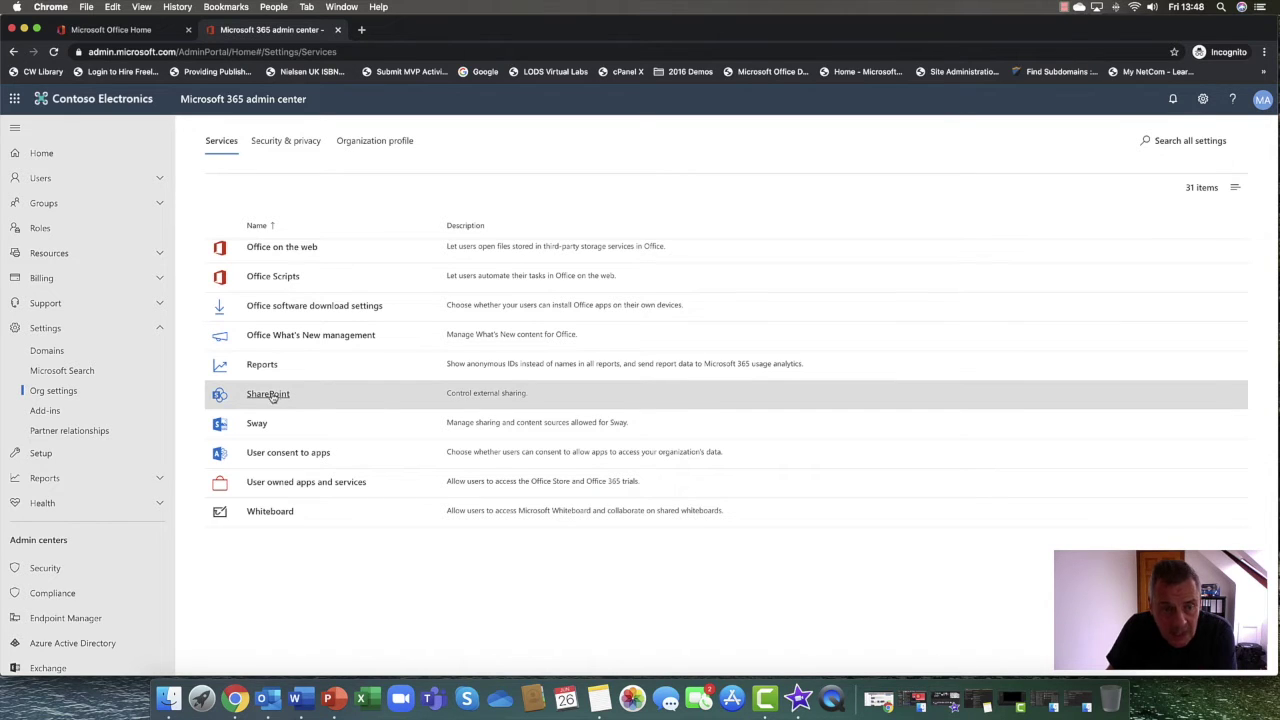
{"action": "left_click", "coordinate": [158, 329]}
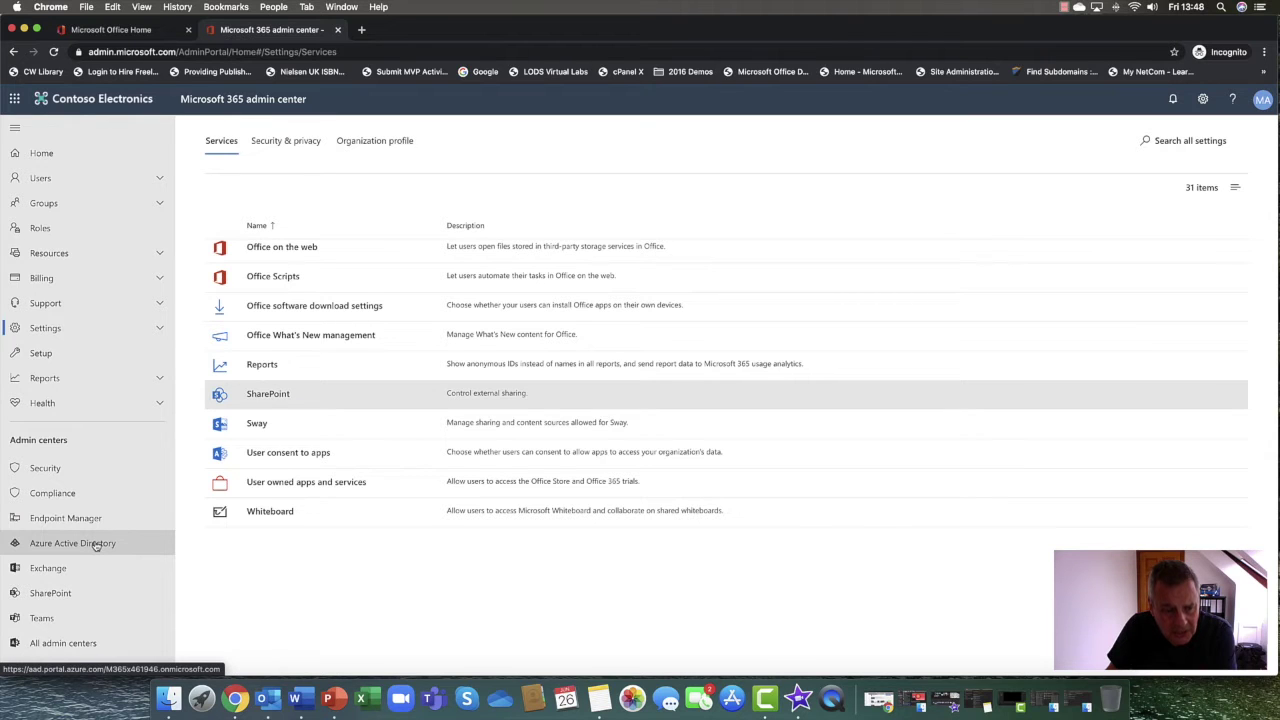
Open the Azure AD admin center in a new tab, then view the admin center's Guest users list
{"action": "left_click", "coordinate": [96, 545]}
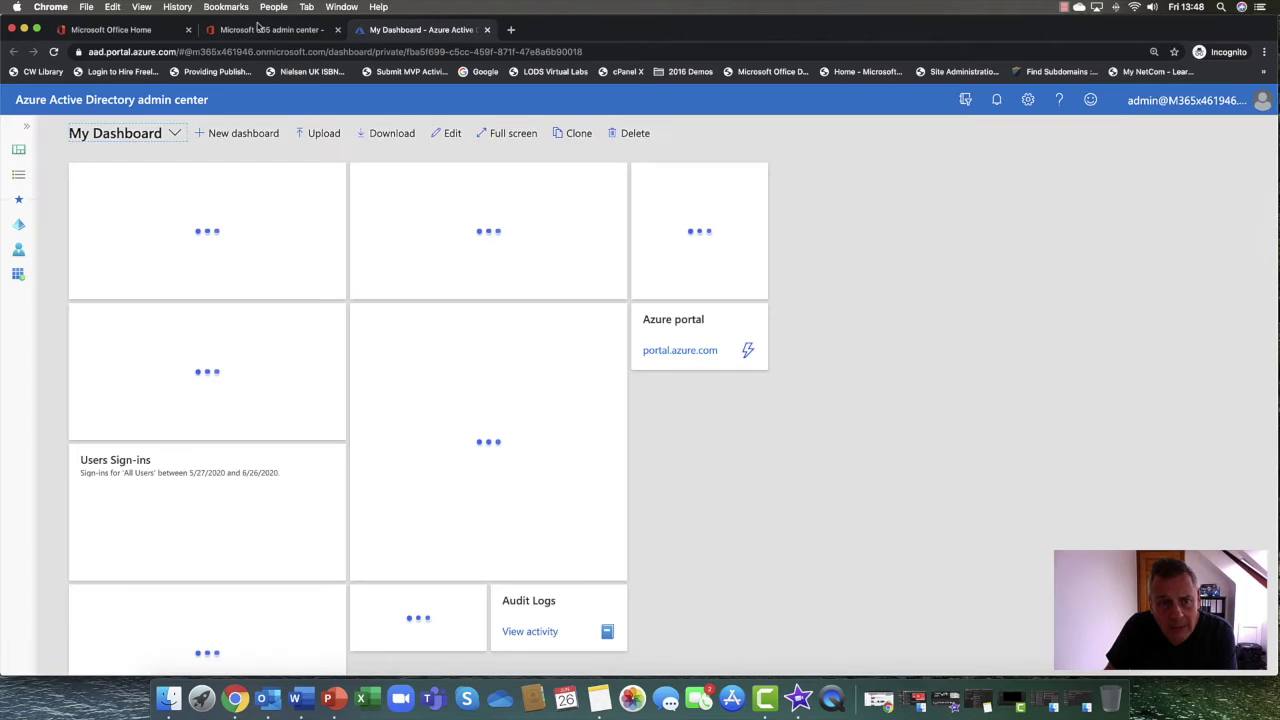
{"action": "left_click", "coordinate": [258, 30]}
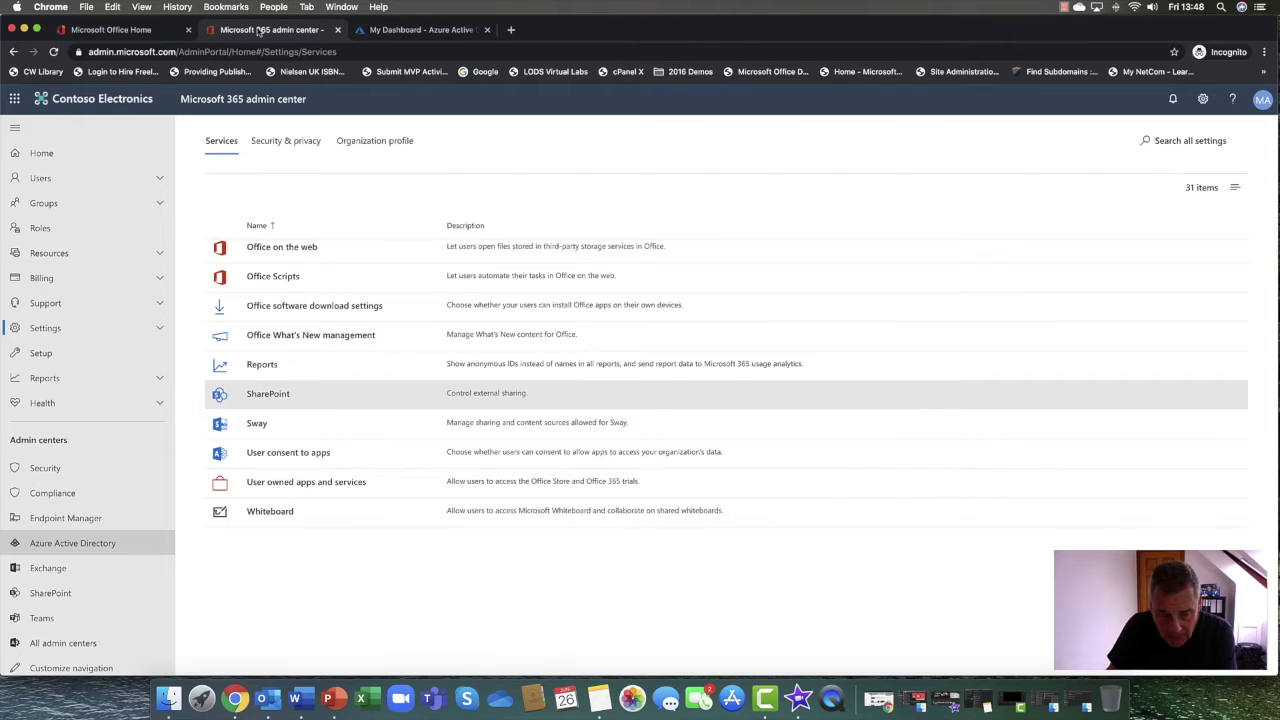
{"action": "left_click", "coordinate": [45, 178]}
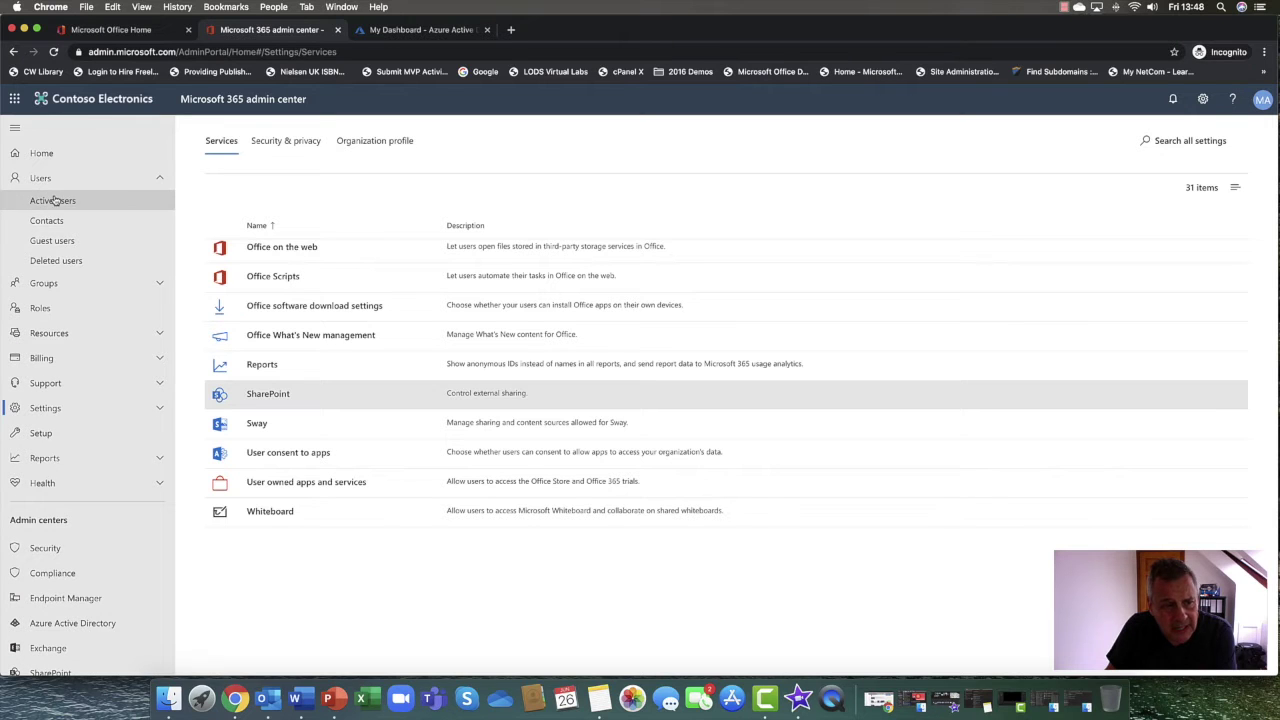
{"action": "left_click", "coordinate": [55, 201]}
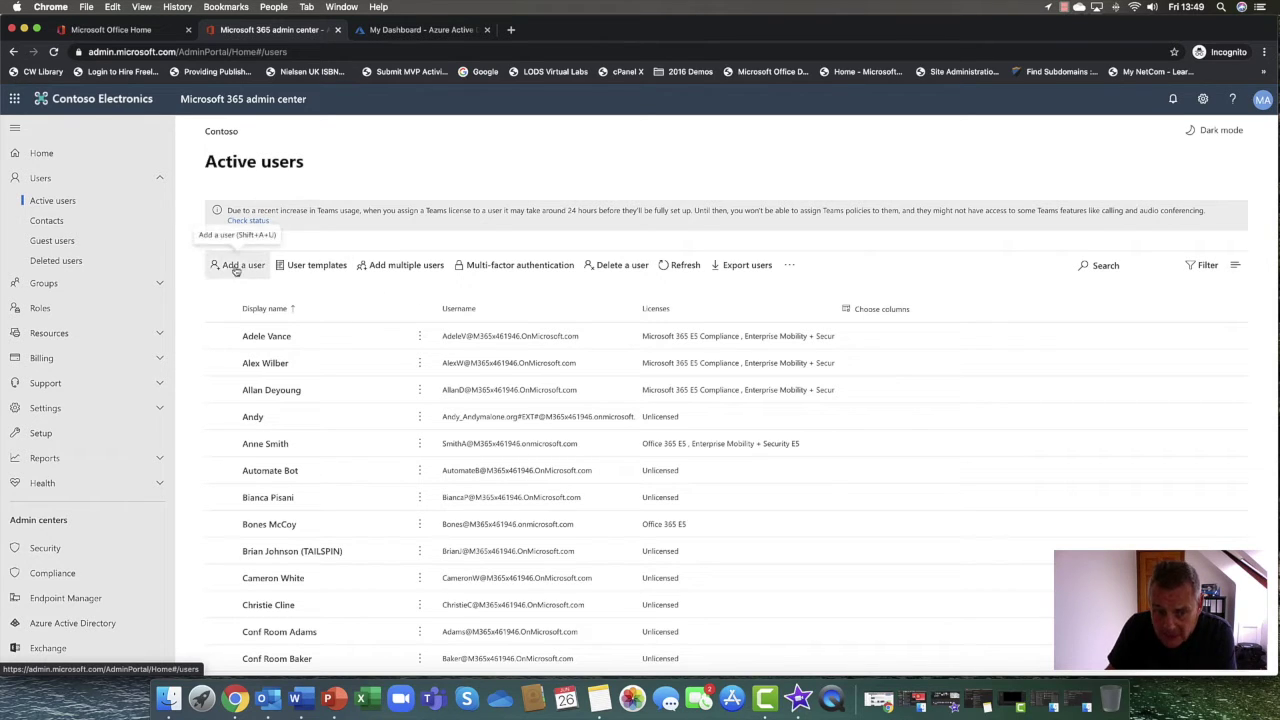
{"action": "left_click", "coordinate": [57, 243]}
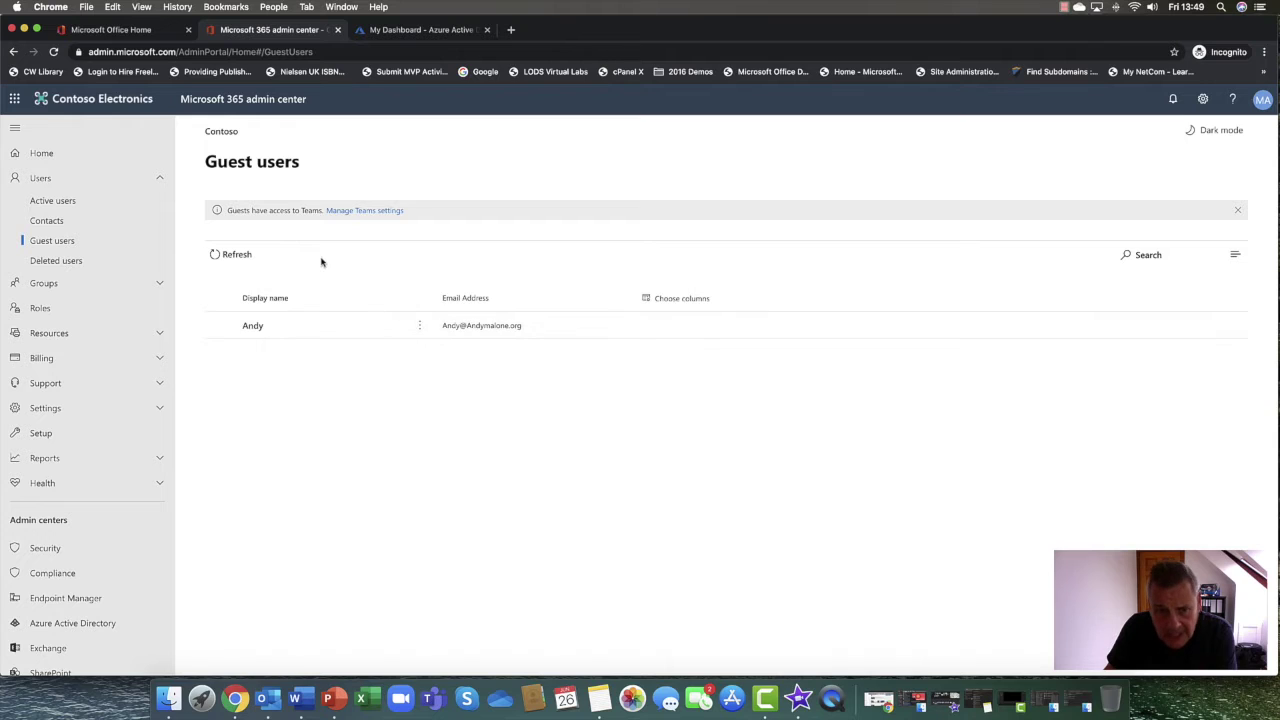
In the Azure AD admin center, open the Contoso directory's All users list
{"action": "left_click", "coordinate": [439, 33]}
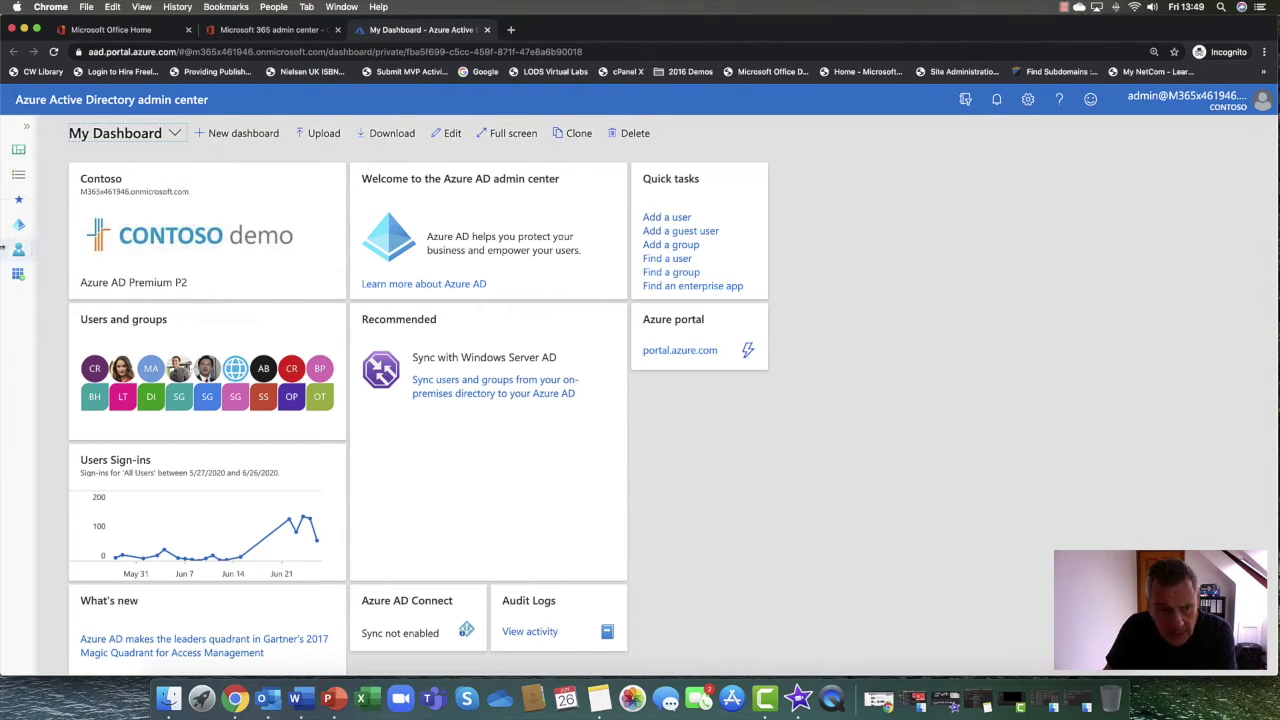
{"action": "left_click", "coordinate": [17, 224]}
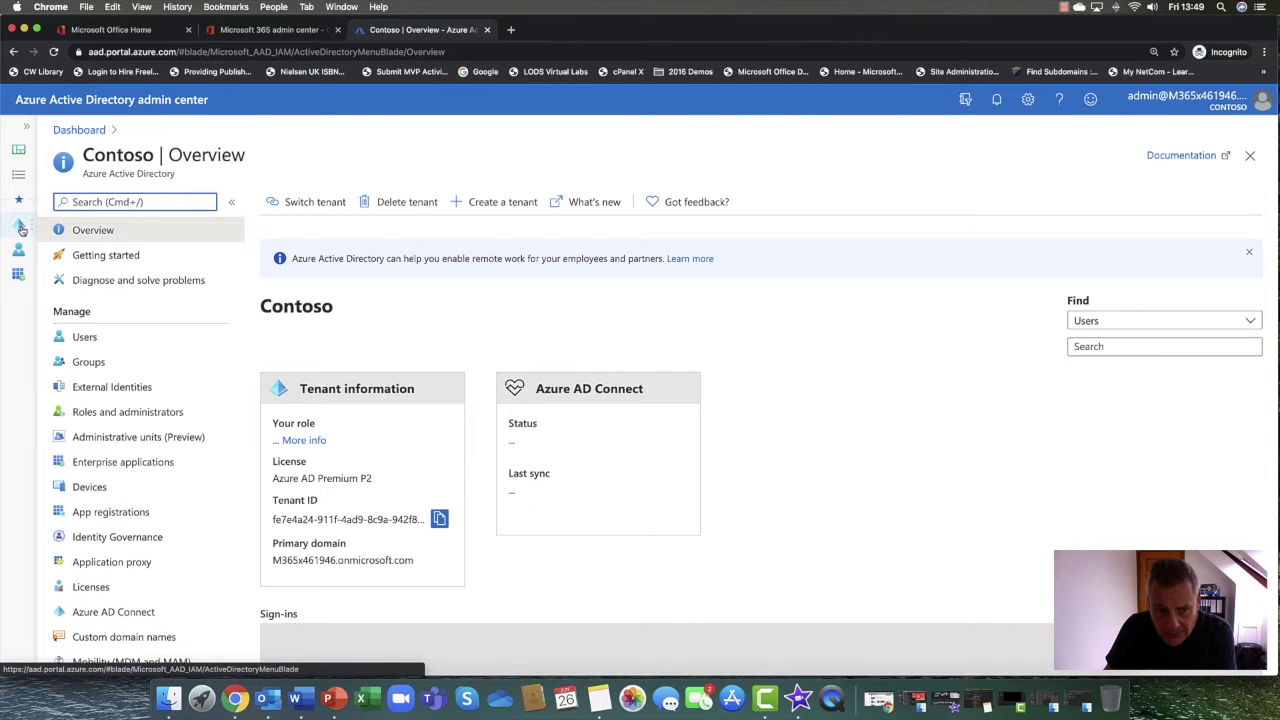
{"action": "left_click", "coordinate": [117, 337]}
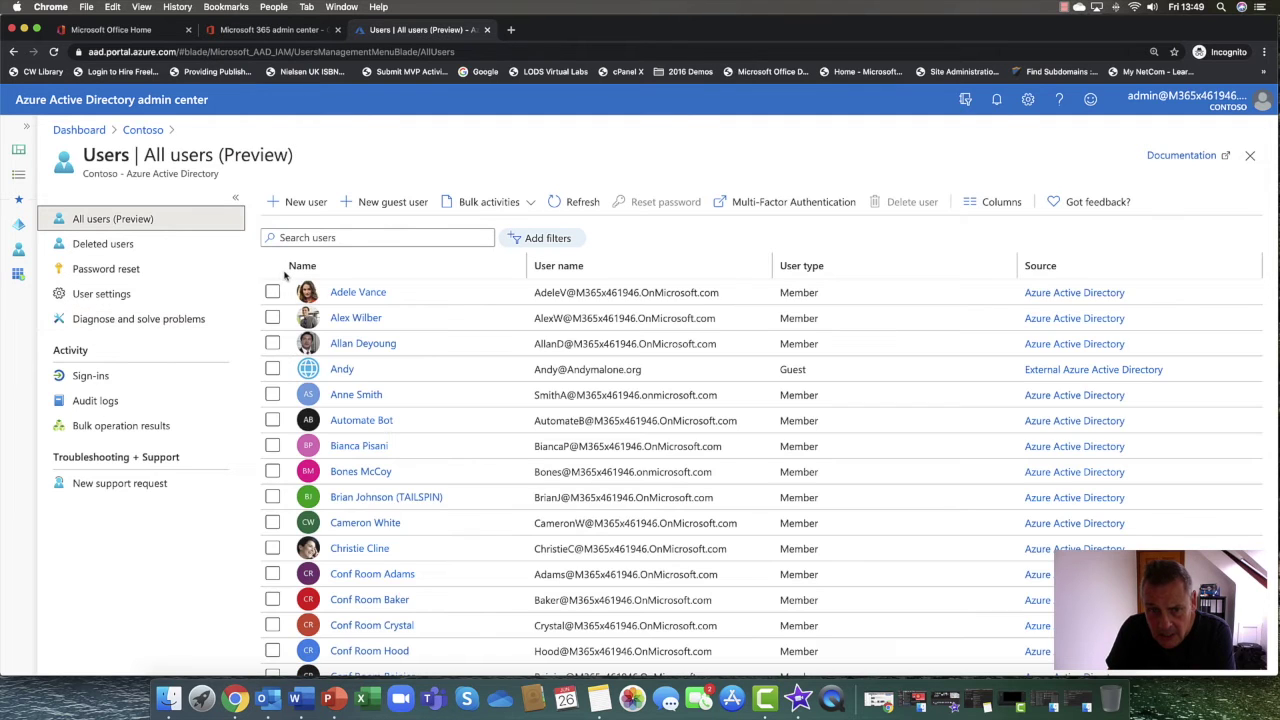
Start a new guest invitation and enter the guest's display name, e-mail address, first and last name
{"action": "left_click", "coordinate": [391, 203]}
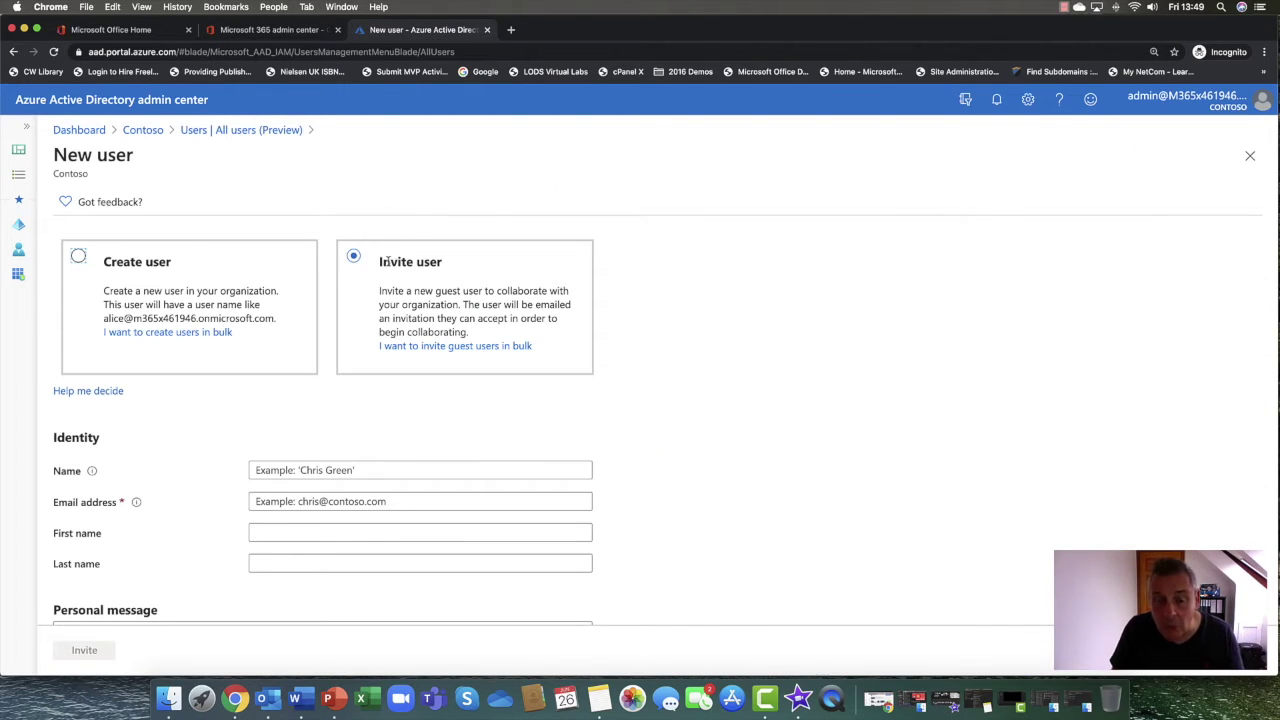
{"action": "scroll", "coordinate": [356, 372], "scroll_direction": "down", "scroll_amount": 4}
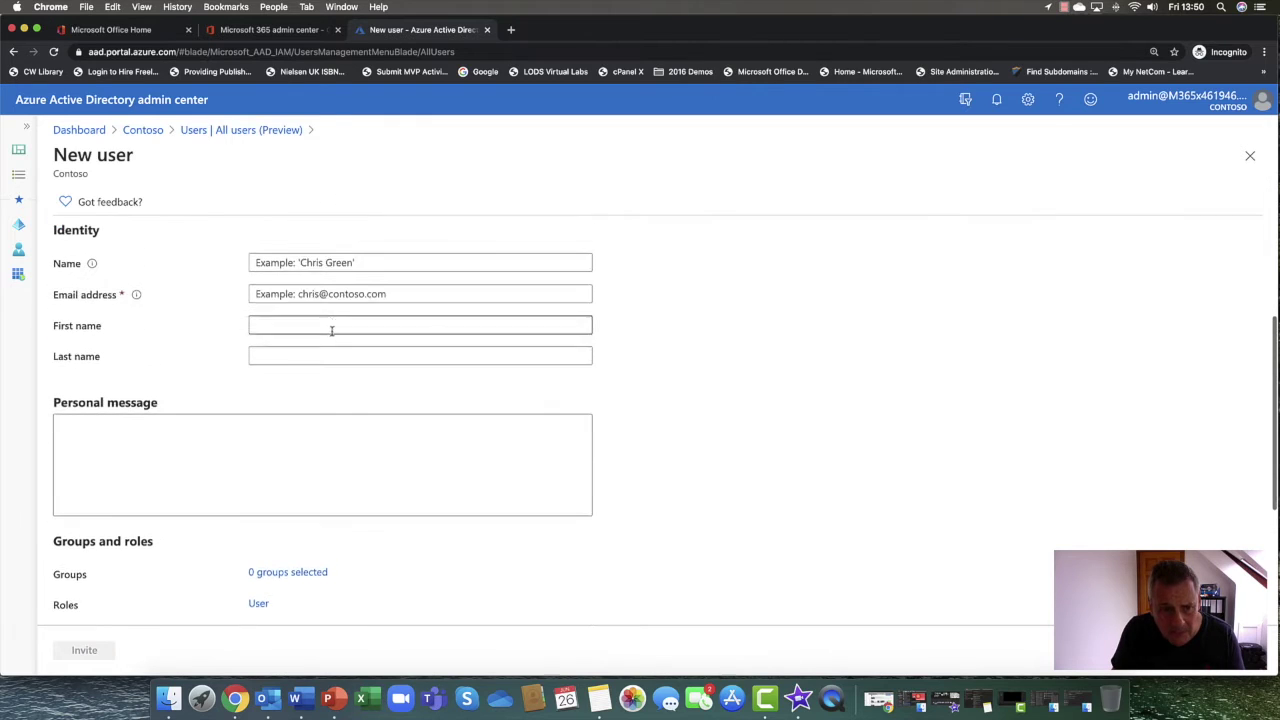
{"action": "scroll", "coordinate": [332, 330], "scroll_direction": "up", "scroll_amount": 1}
{"action": "left_click", "coordinate": [361, 273]}
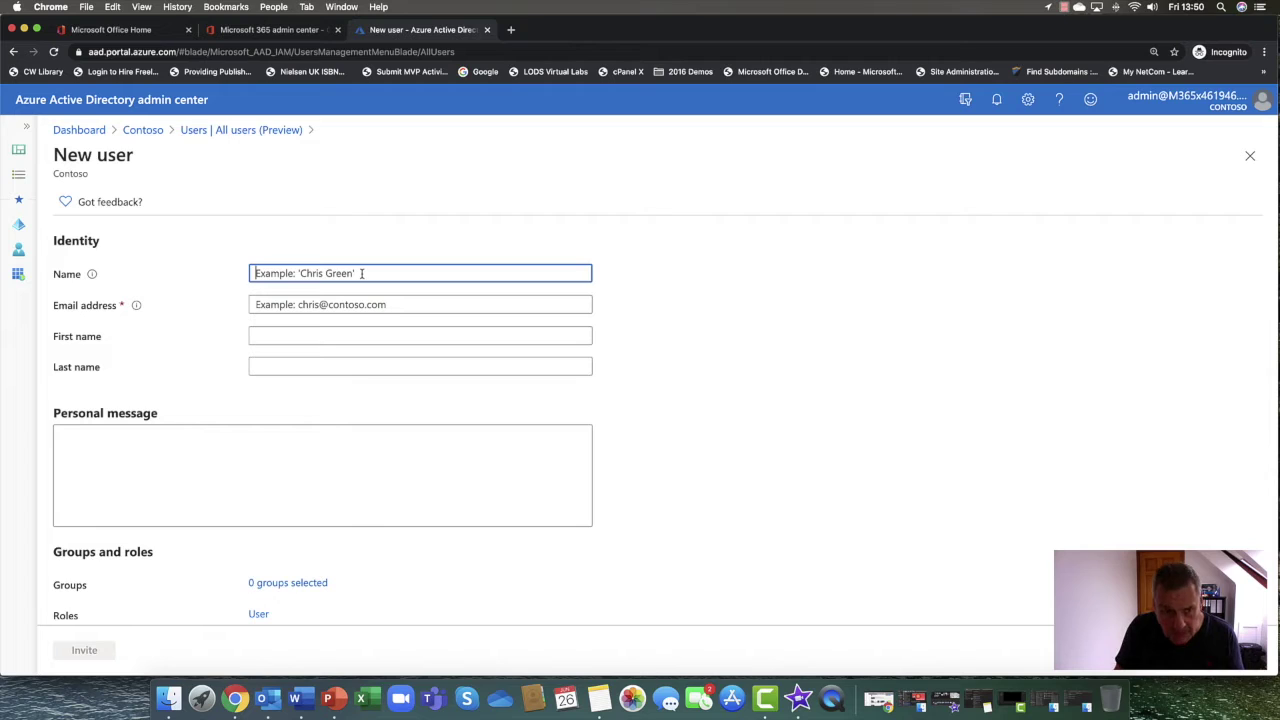
{"action": "type", "text": "Ja"}
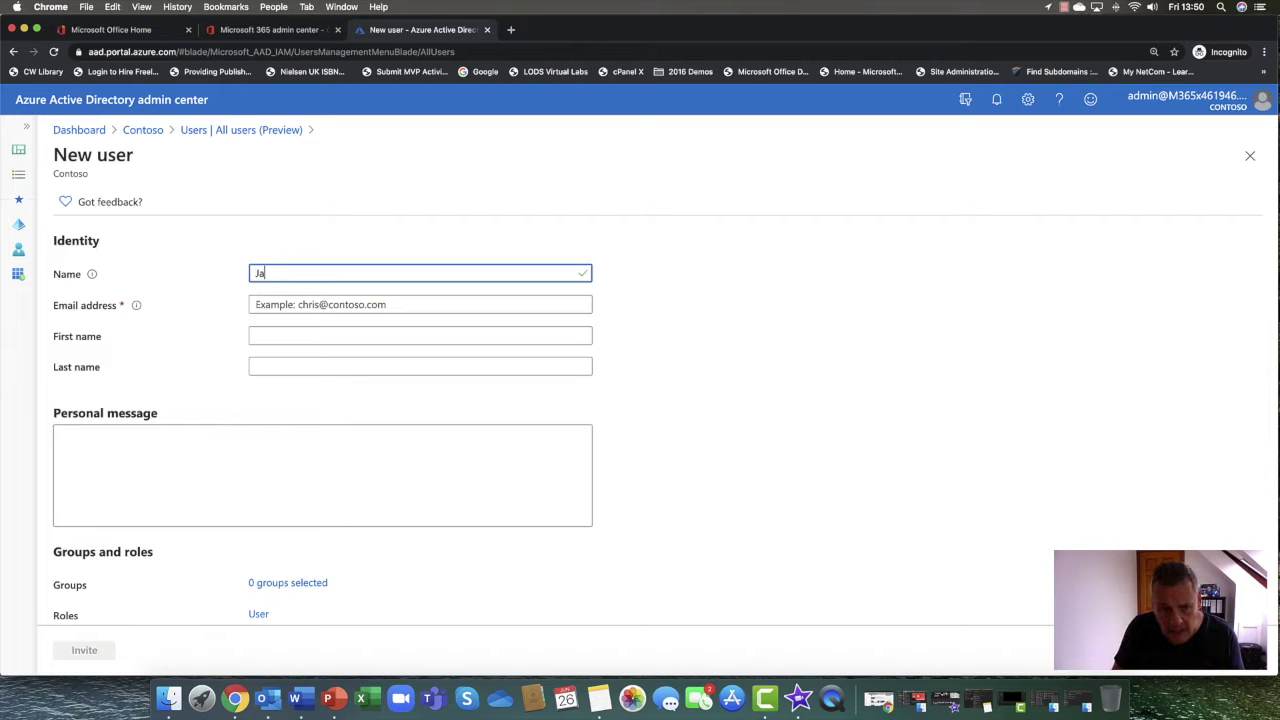
{"action": "type", "text": "mes Bond"}
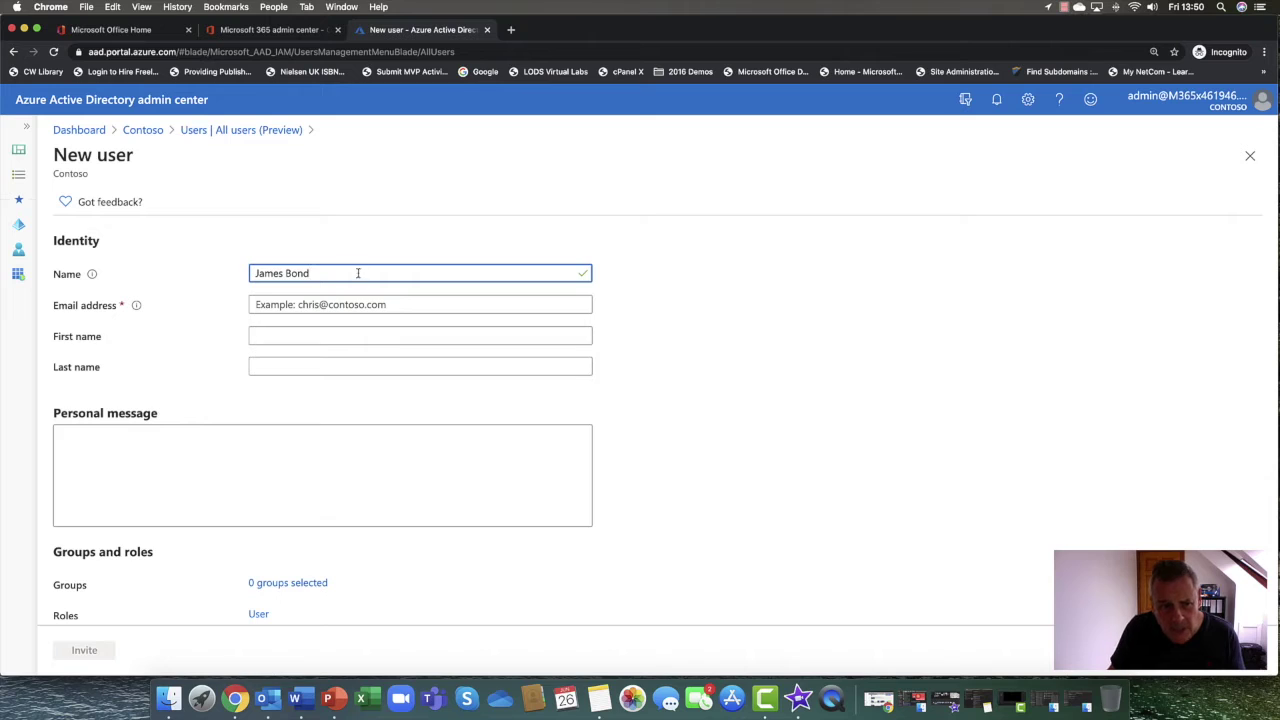
{"action": "left_click", "coordinate": [318, 306]}
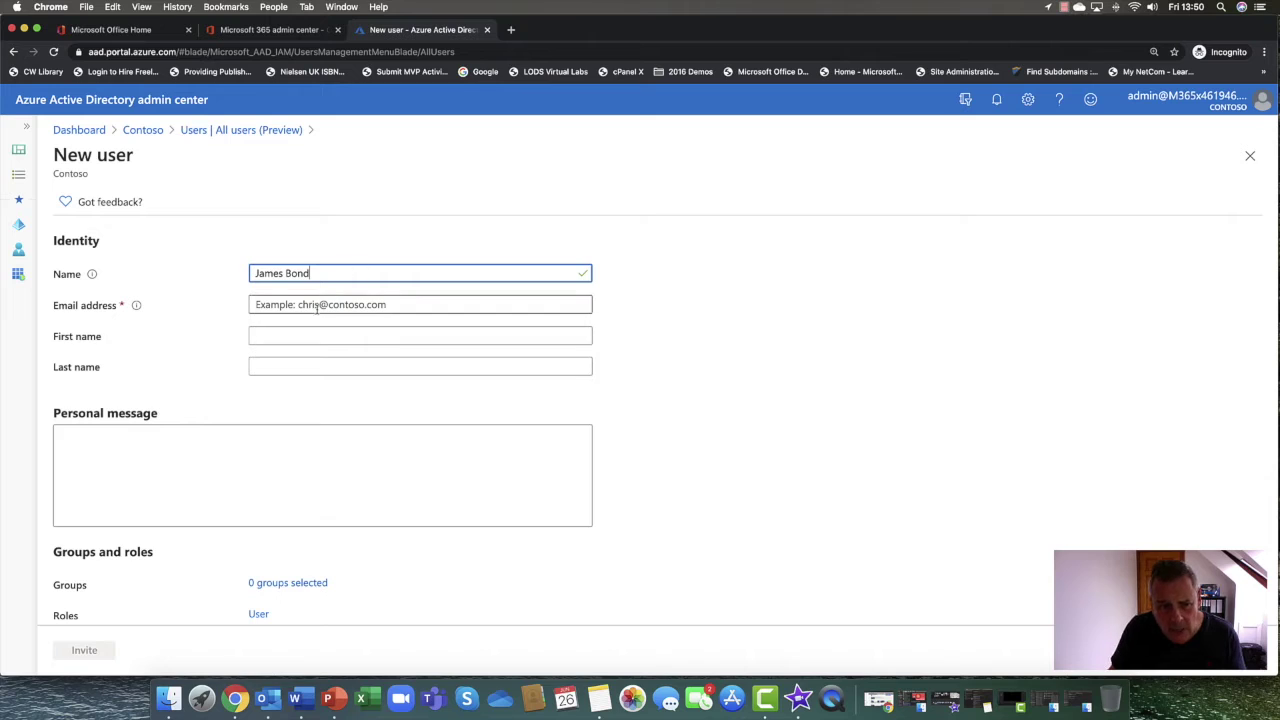
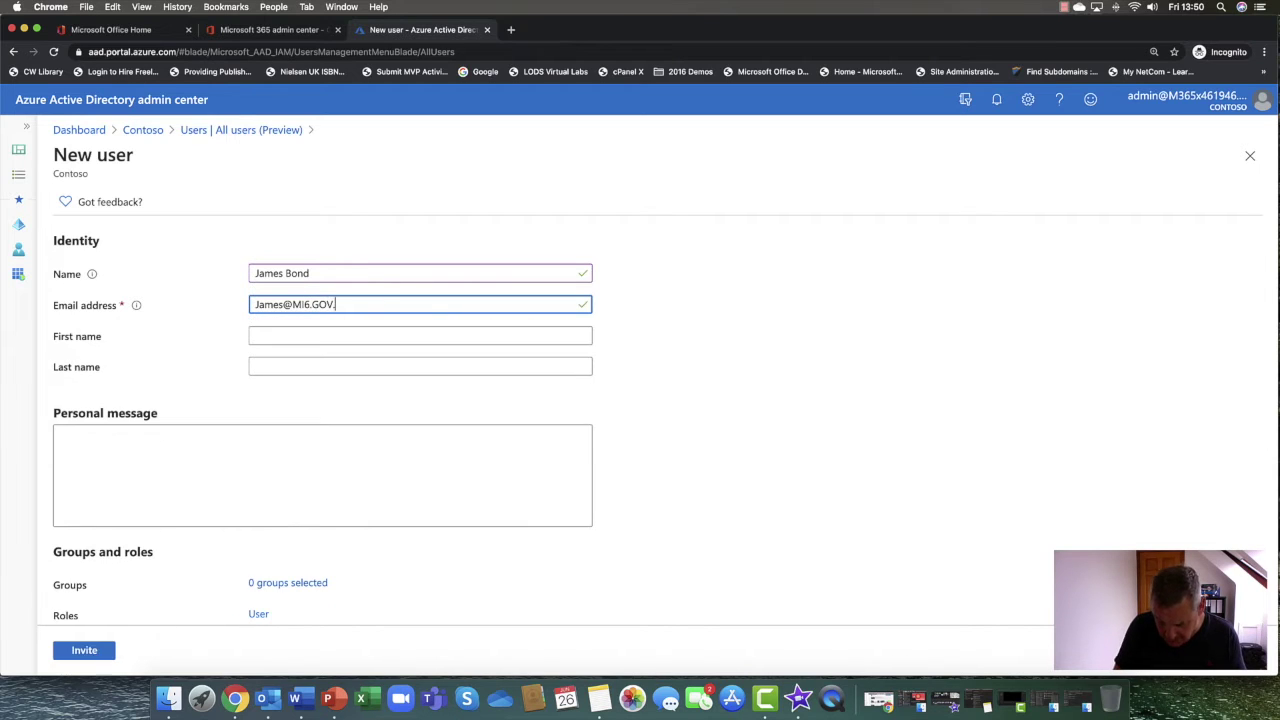
{"action": "left_click", "coordinate": [304, 336]}
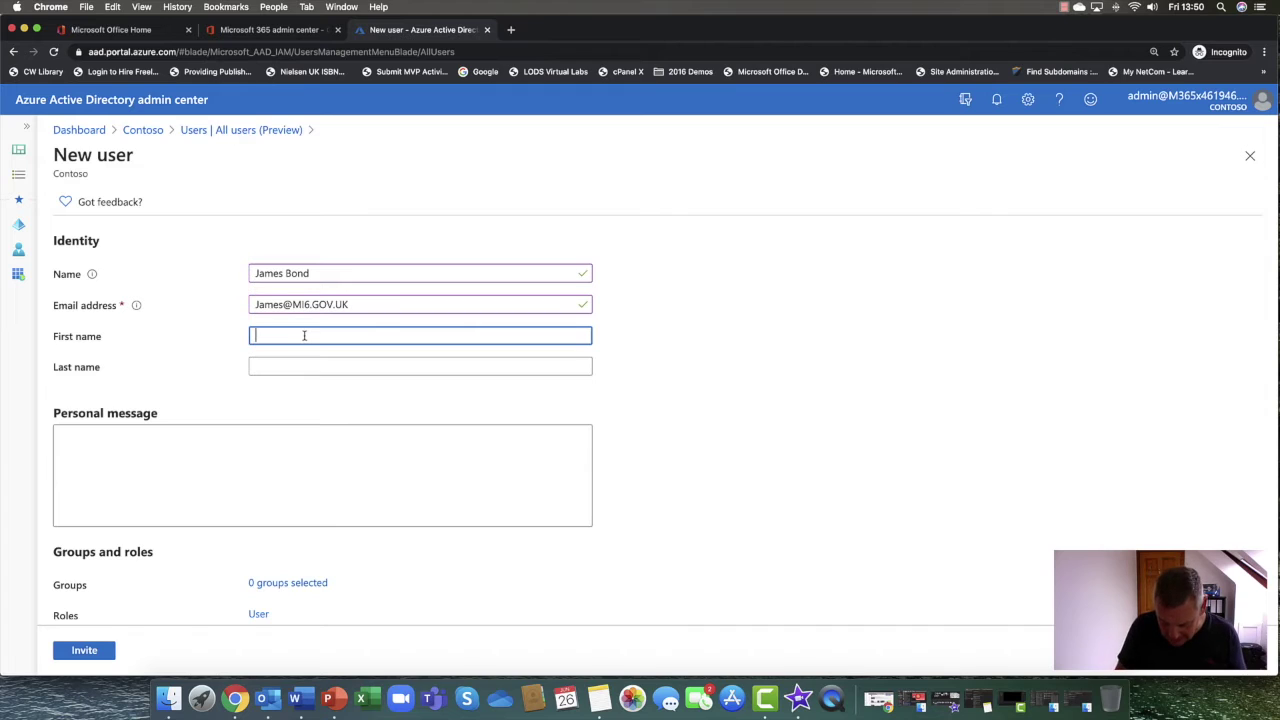
{"action": "type", "text": "James"}
{"action": "key", "text": "Tab"}
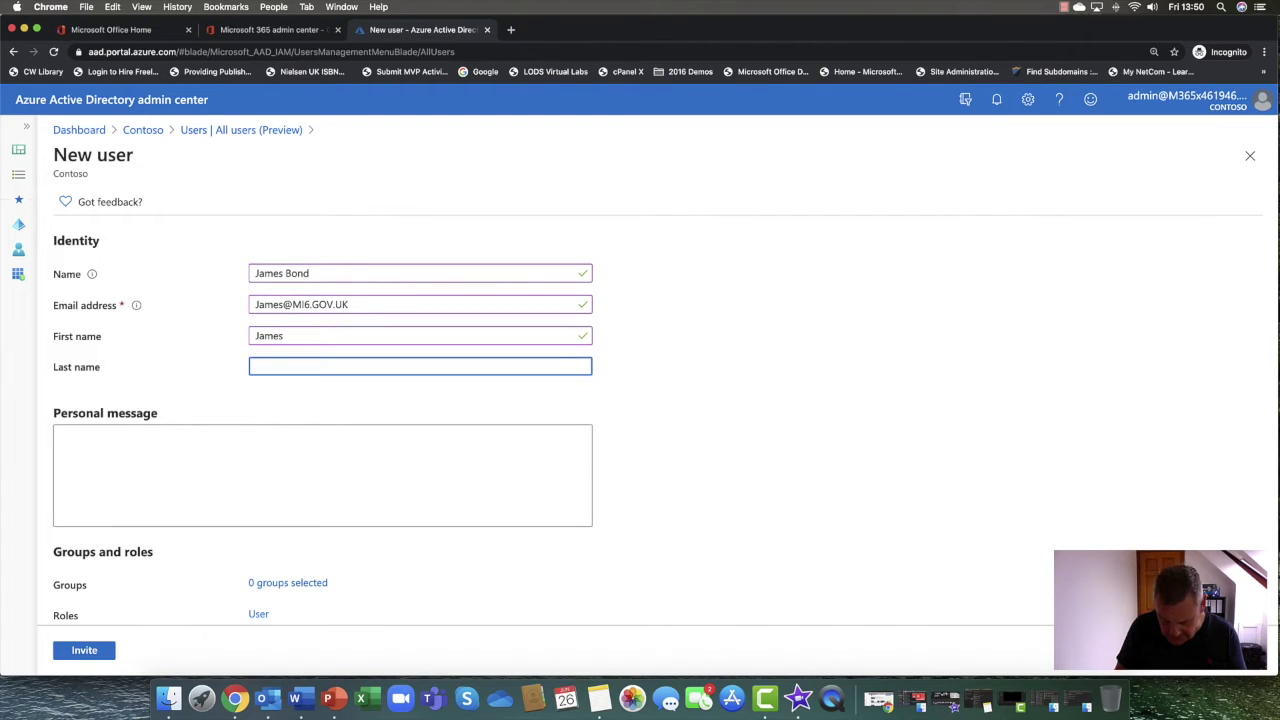
{"action": "type", "text": "Bond"}
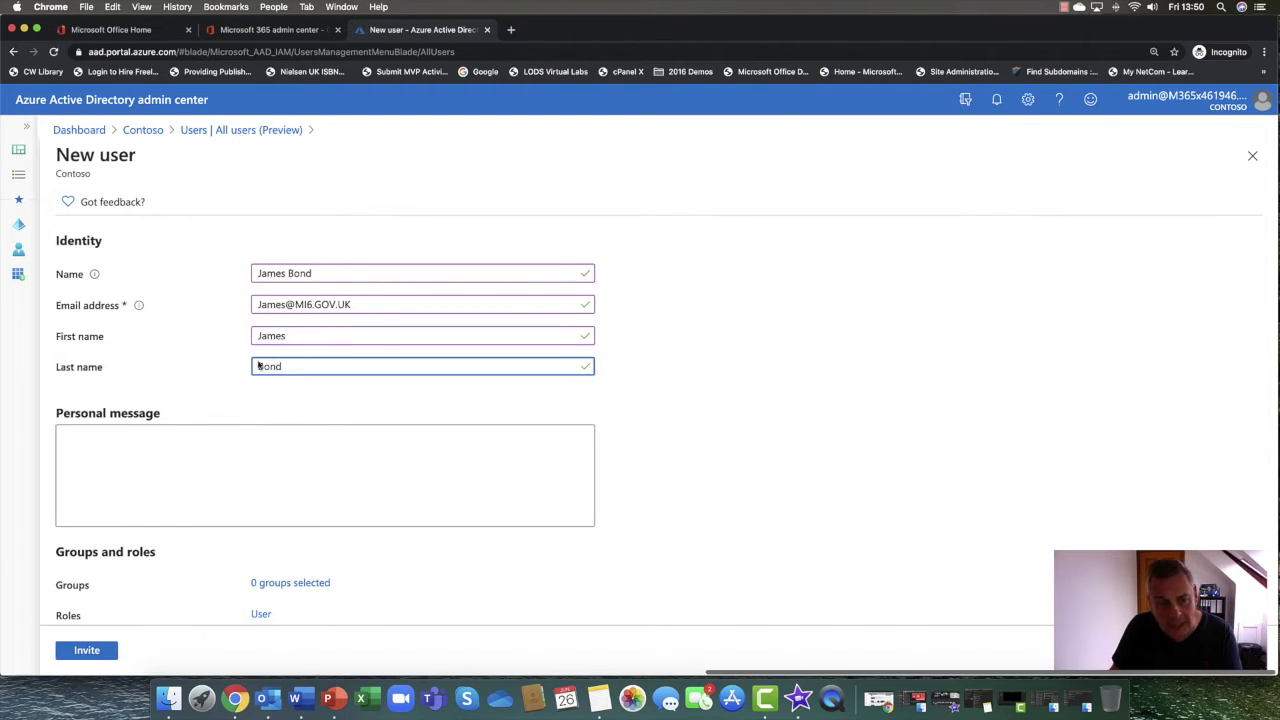
Add the personal message 'Come and join the party' and set usage location to United Kingdom
{"action": "left_click", "coordinate": [195, 442]}
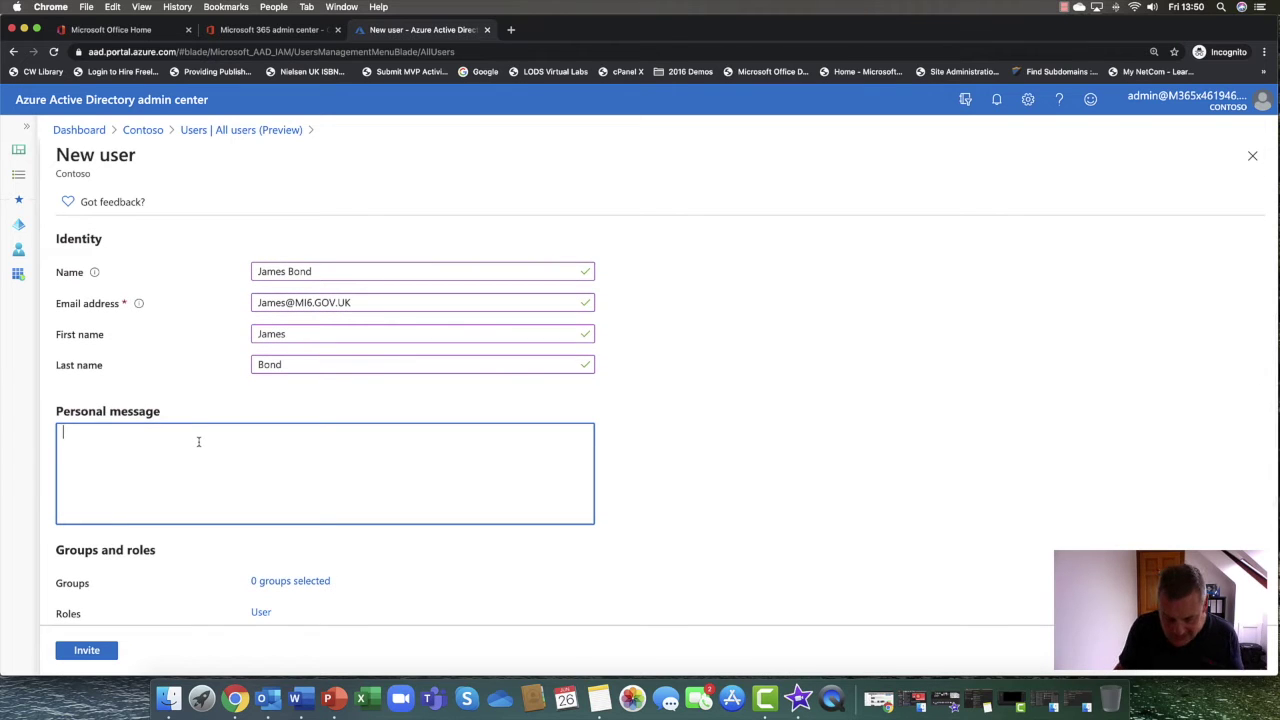
{"action": "type", "text": "Come"}
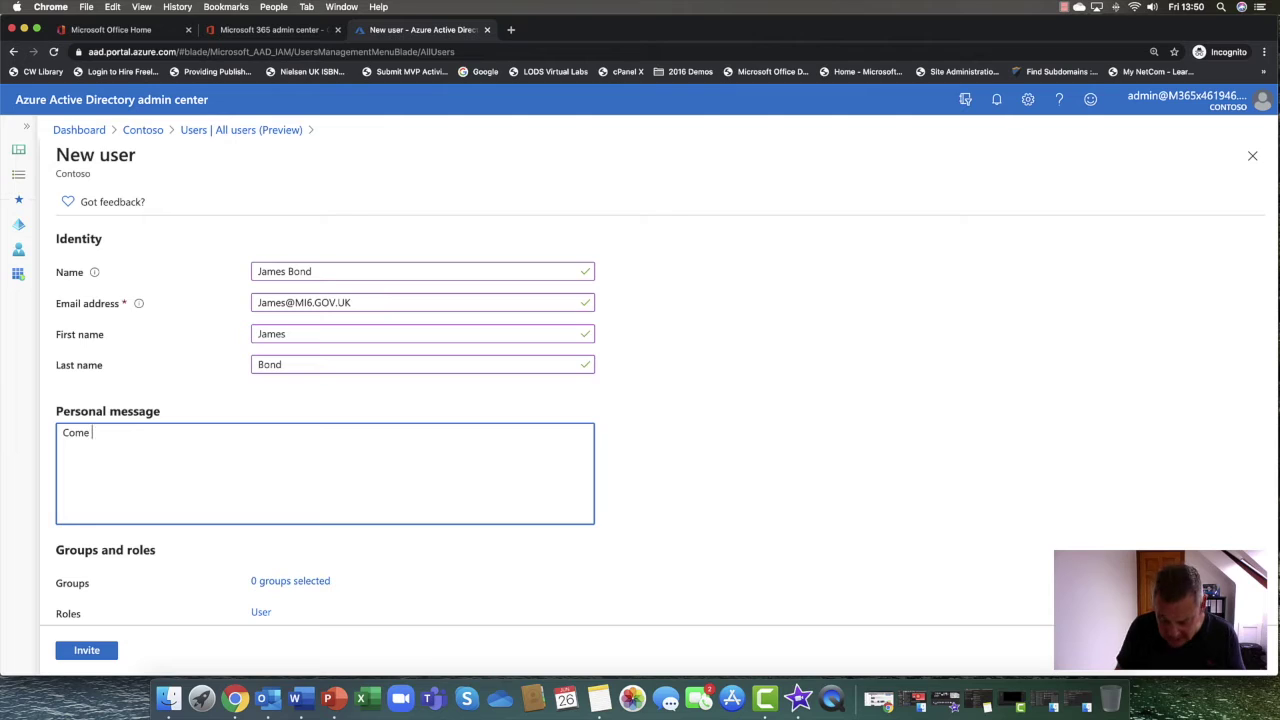
{"action": "type", "text": " and"}
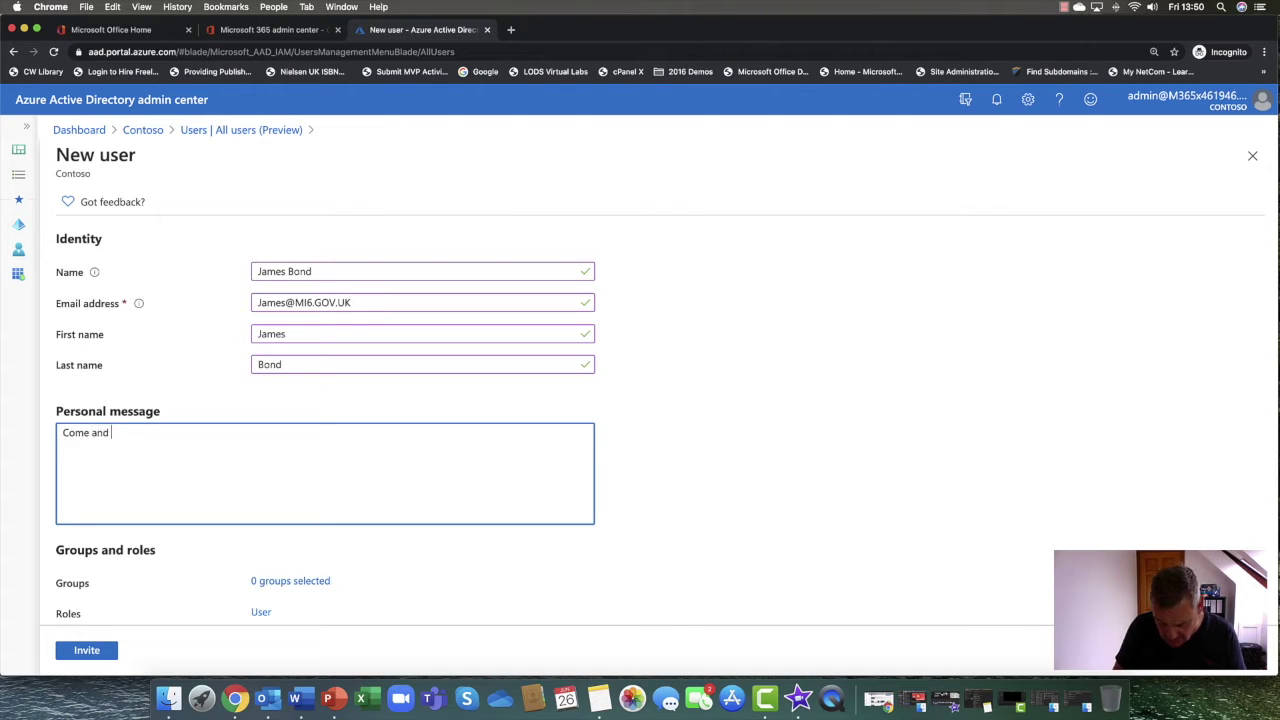
{"action": "type", "text": " join the "}
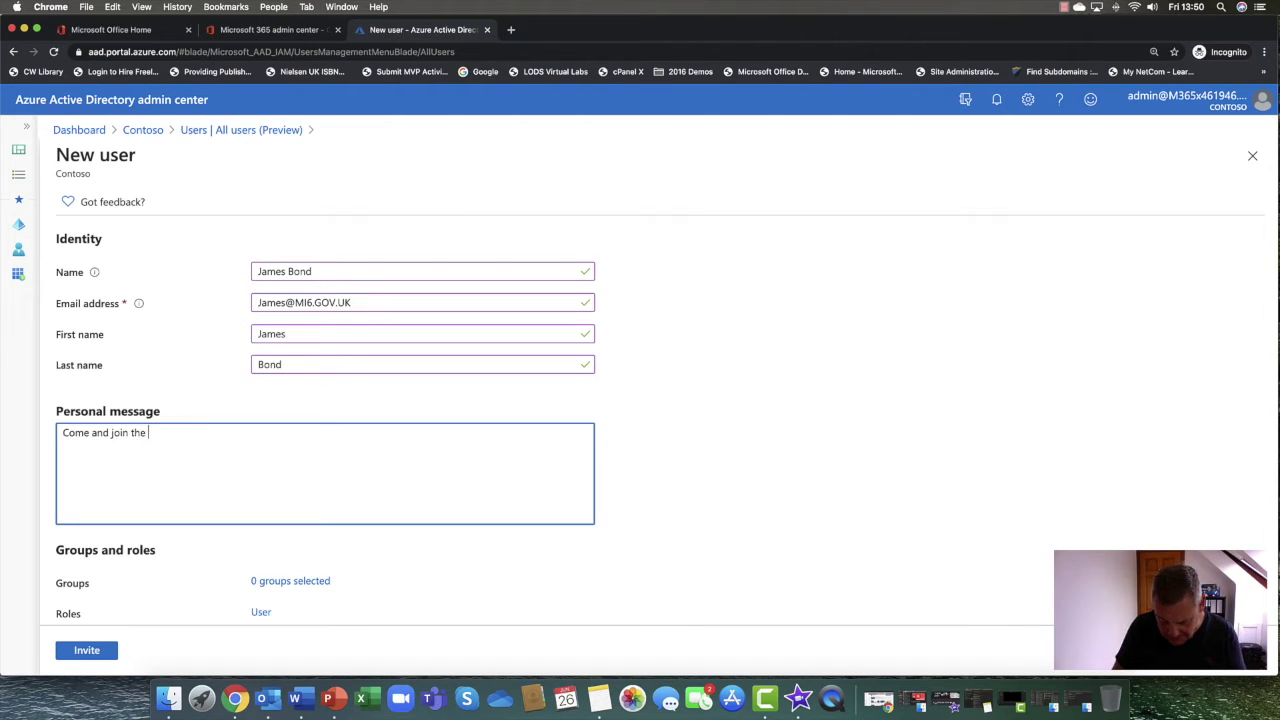
{"action": "type", "text": "party"}
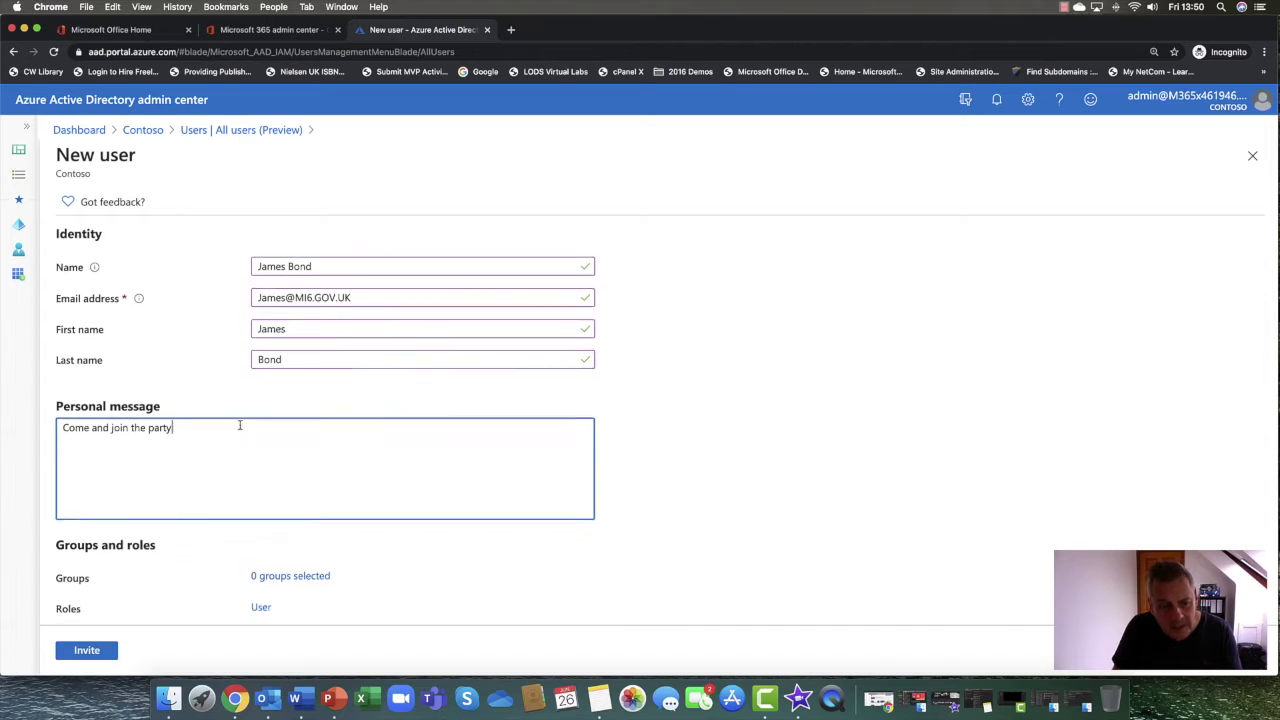
{"action": "scroll", "coordinate": [240, 430], "scroll_direction": "down", "scroll_amount": 5}
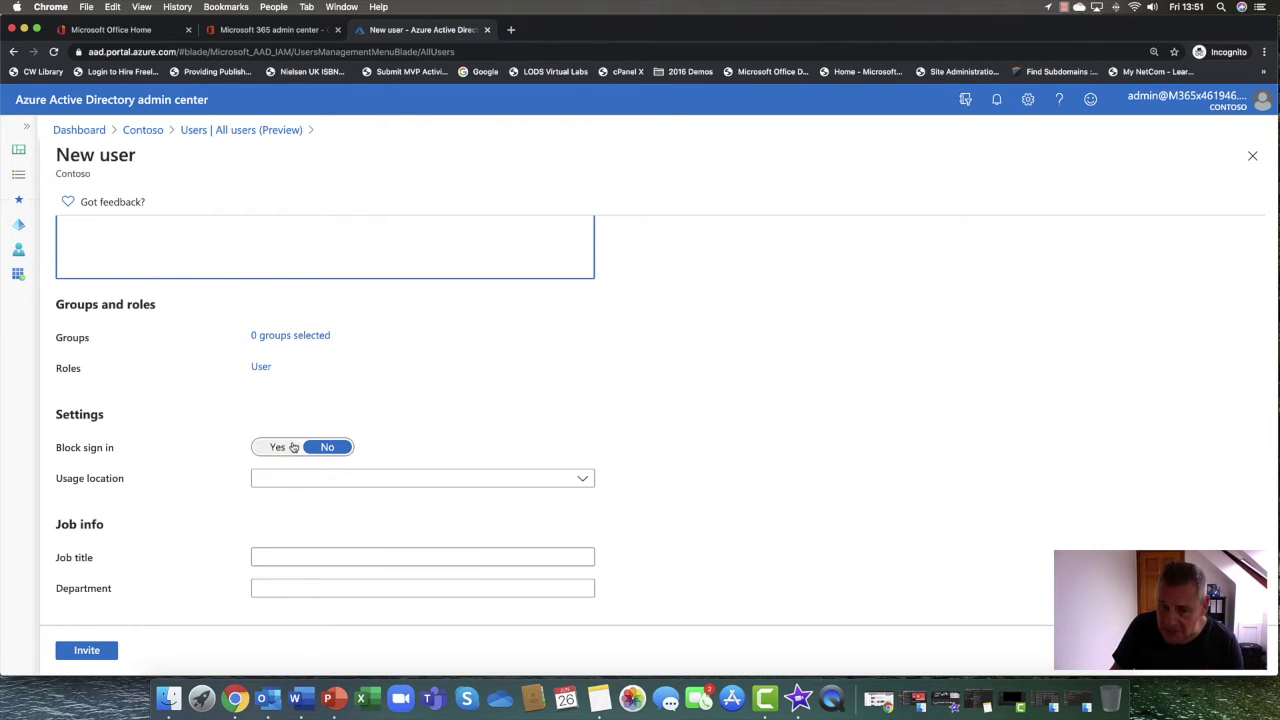
{"action": "left_click", "coordinate": [587, 481]}
{"action": "type", "text": "u"}
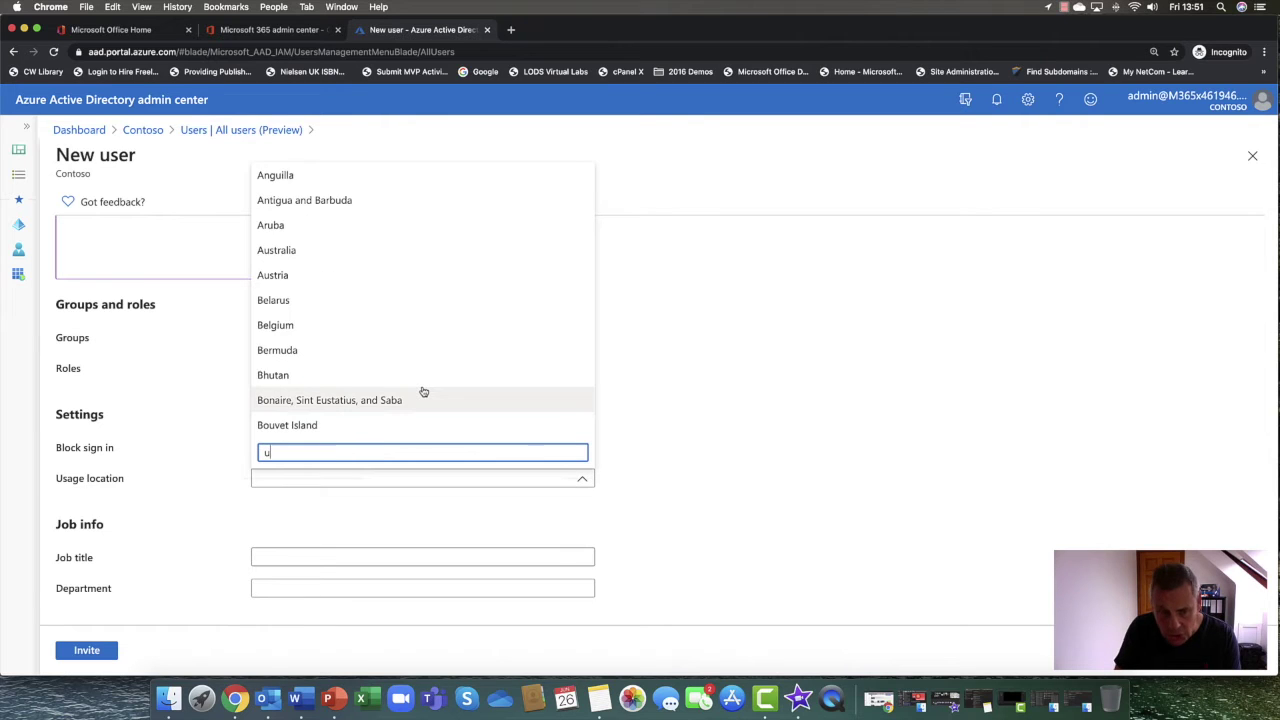
{"action": "scroll", "coordinate": [423, 391], "scroll_direction": "down", "scroll_amount": 20}
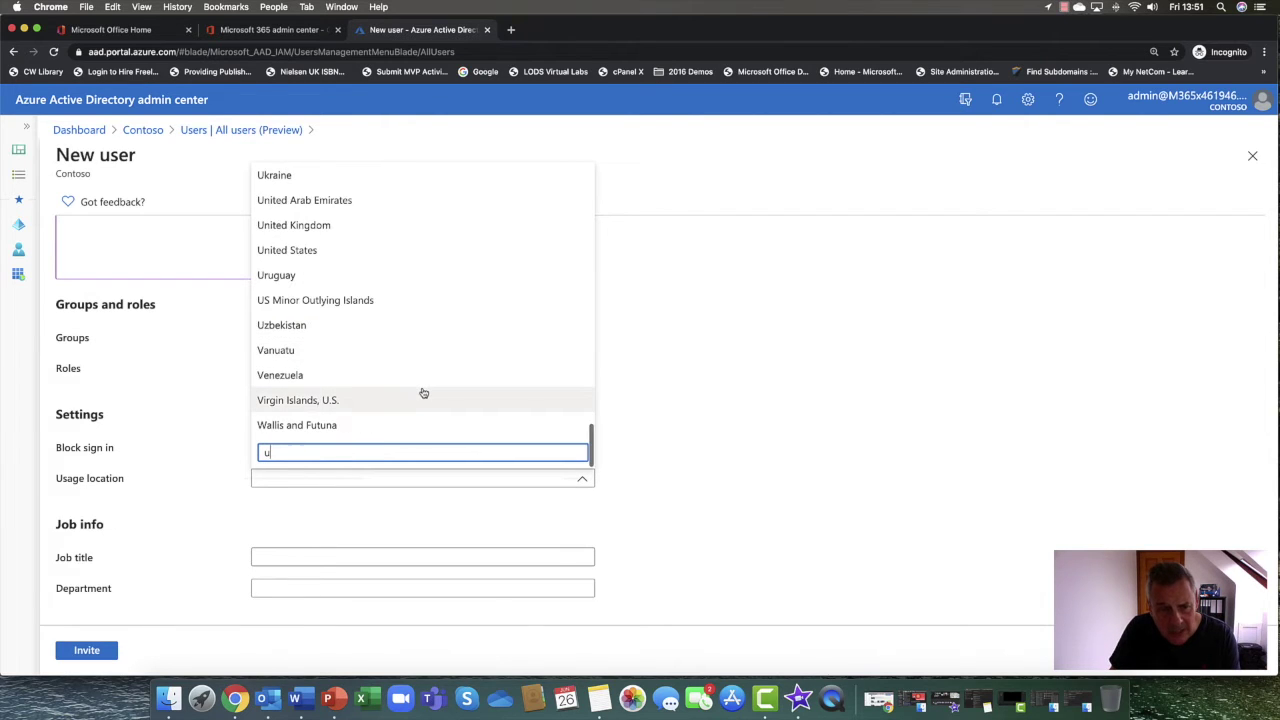
{"action": "scroll", "coordinate": [423, 391], "scroll_direction": "up", "scroll_amount": 5}
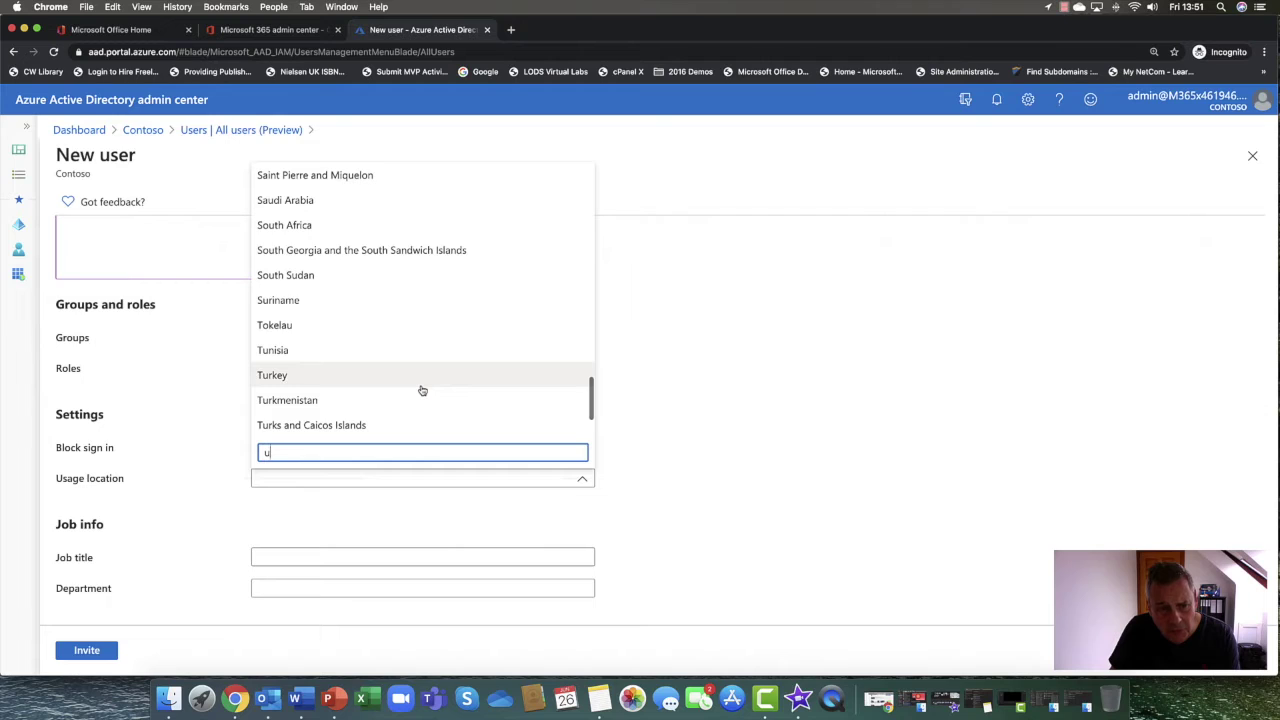
{"action": "scroll", "coordinate": [422, 390], "scroll_direction": "down", "scroll_amount": 5}
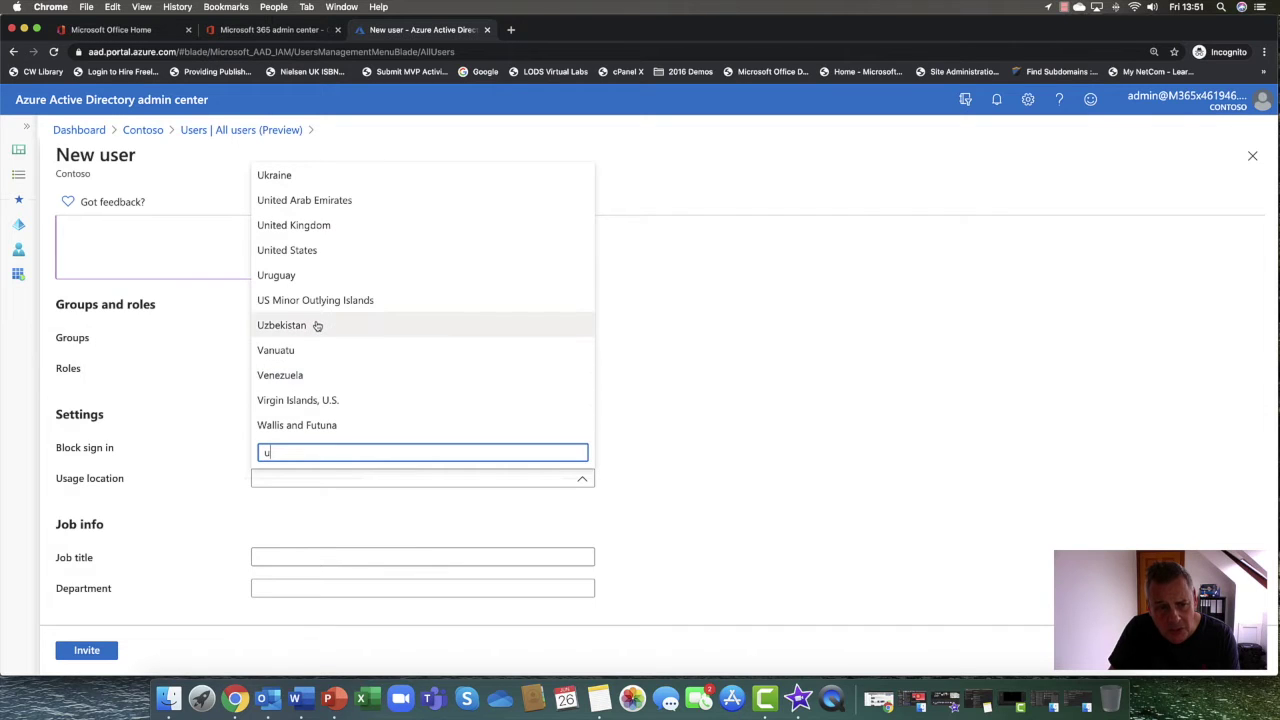
{"action": "left_click", "coordinate": [298, 226]}
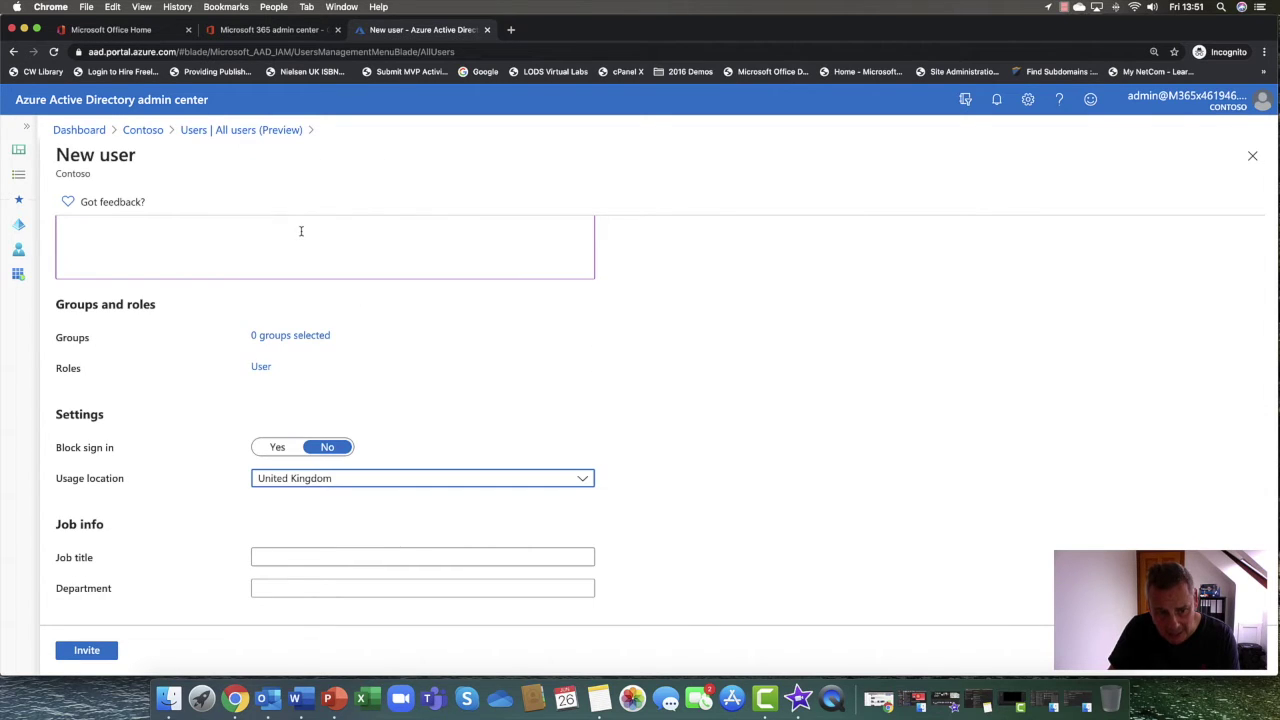
Set job title Spy and department Spies HQ, then send the invitation
{"action": "left_click", "coordinate": [288, 556]}
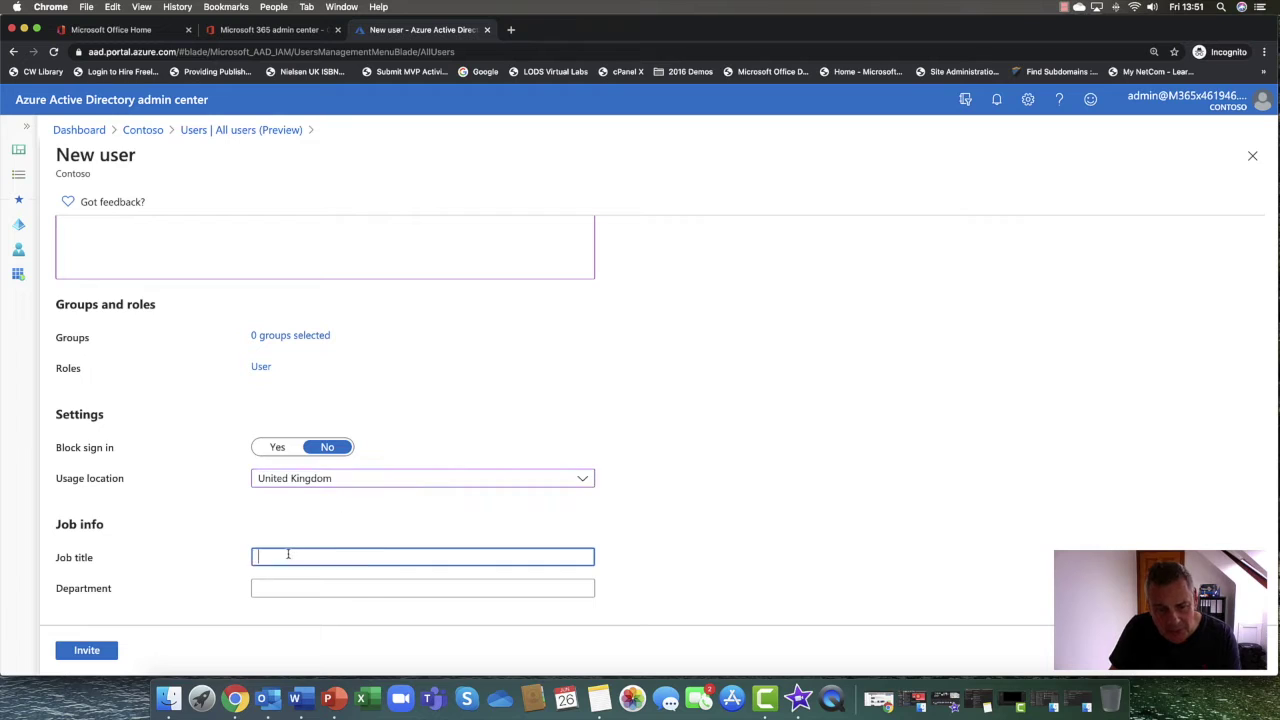
{"action": "type", "text": "Sl"}
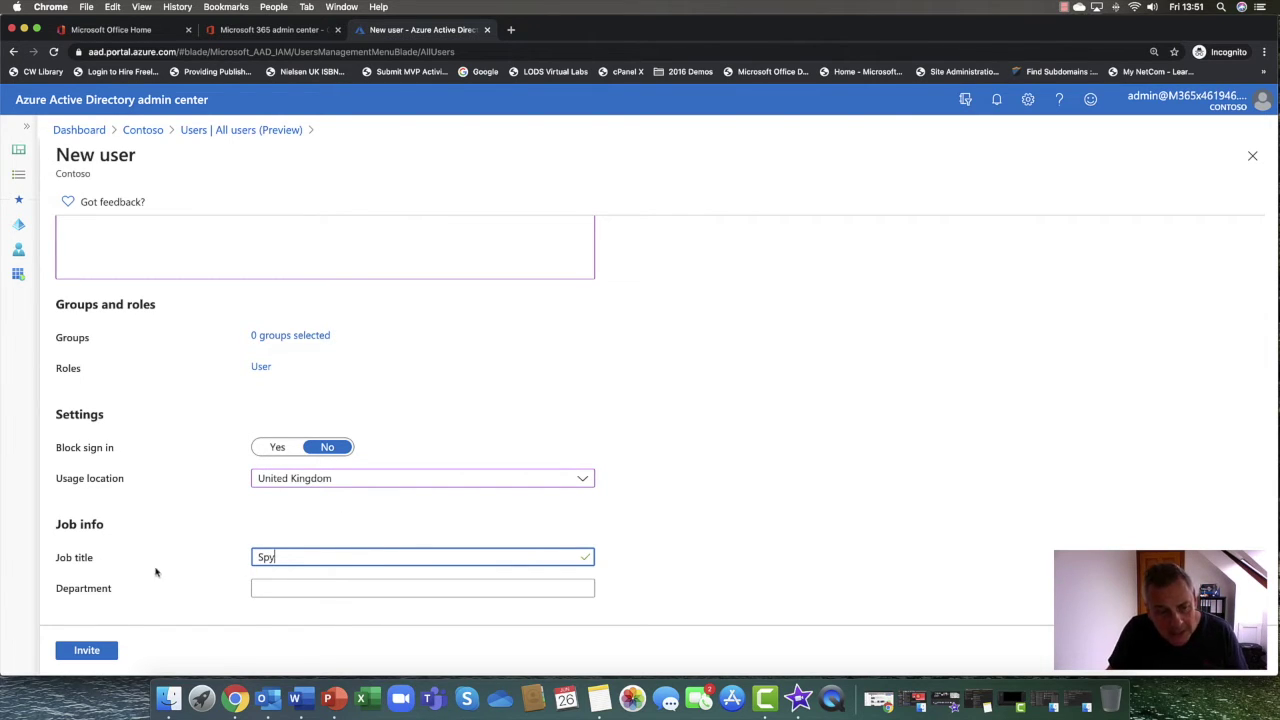
{"action": "left_click", "coordinate": [266, 587]}
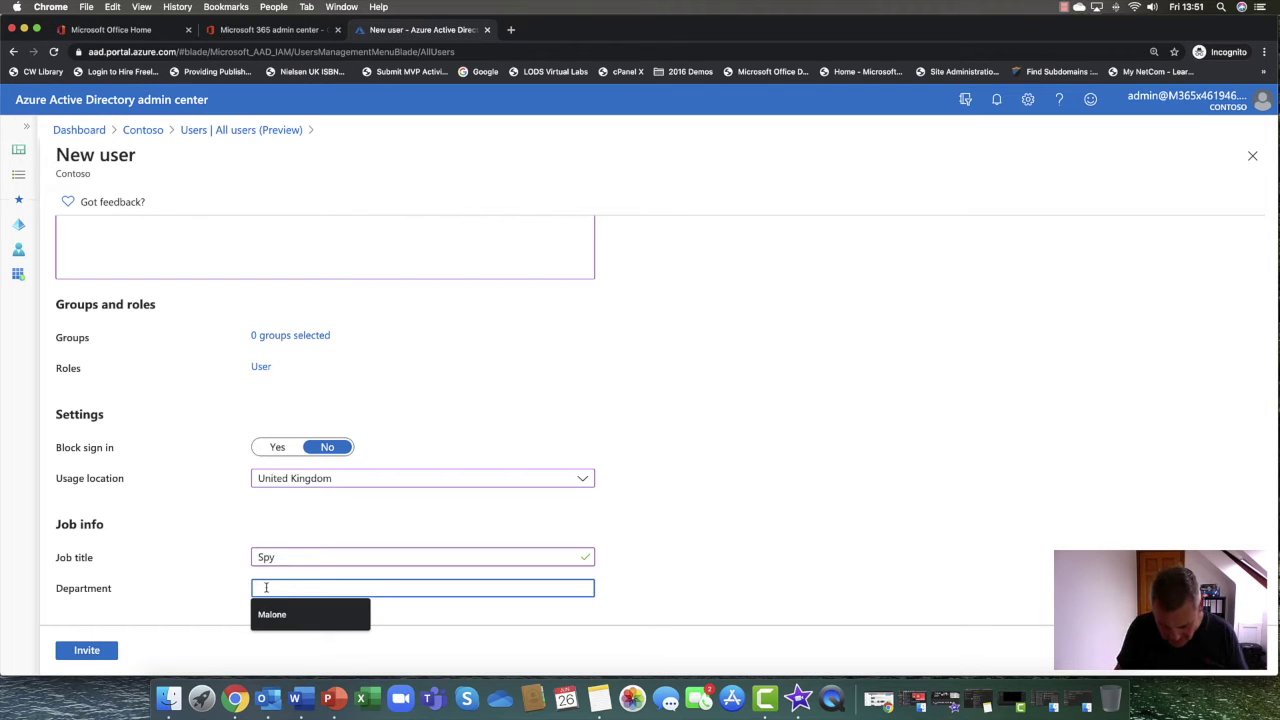
{"action": "type", "text": "Spies HQ"}
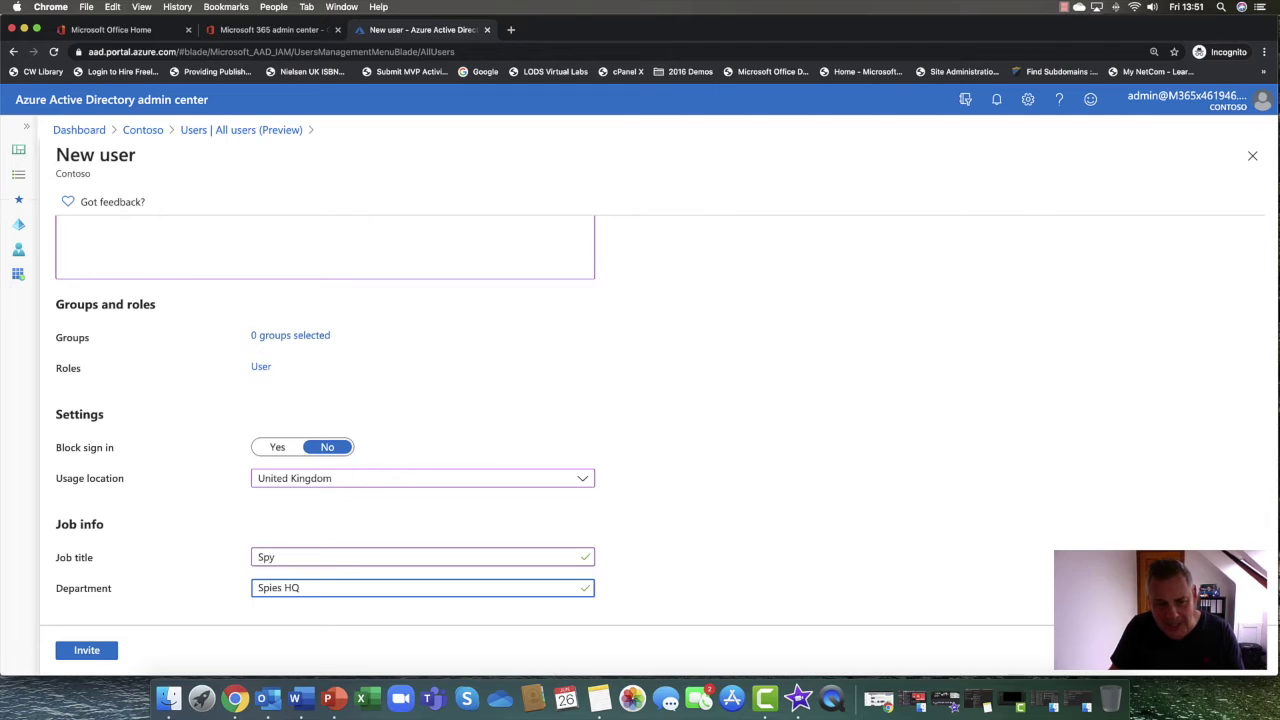
{"action": "left_click", "coordinate": [111, 534]}
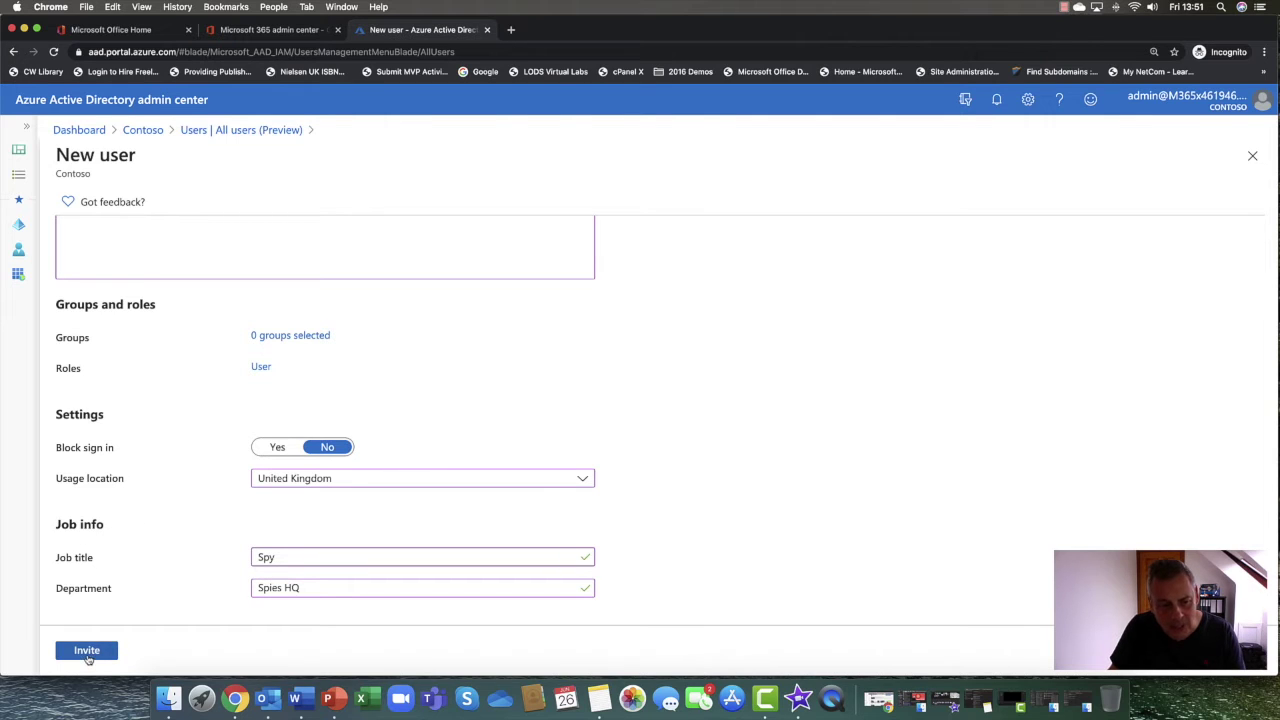
{"action": "left_click", "coordinate": [87, 652]}
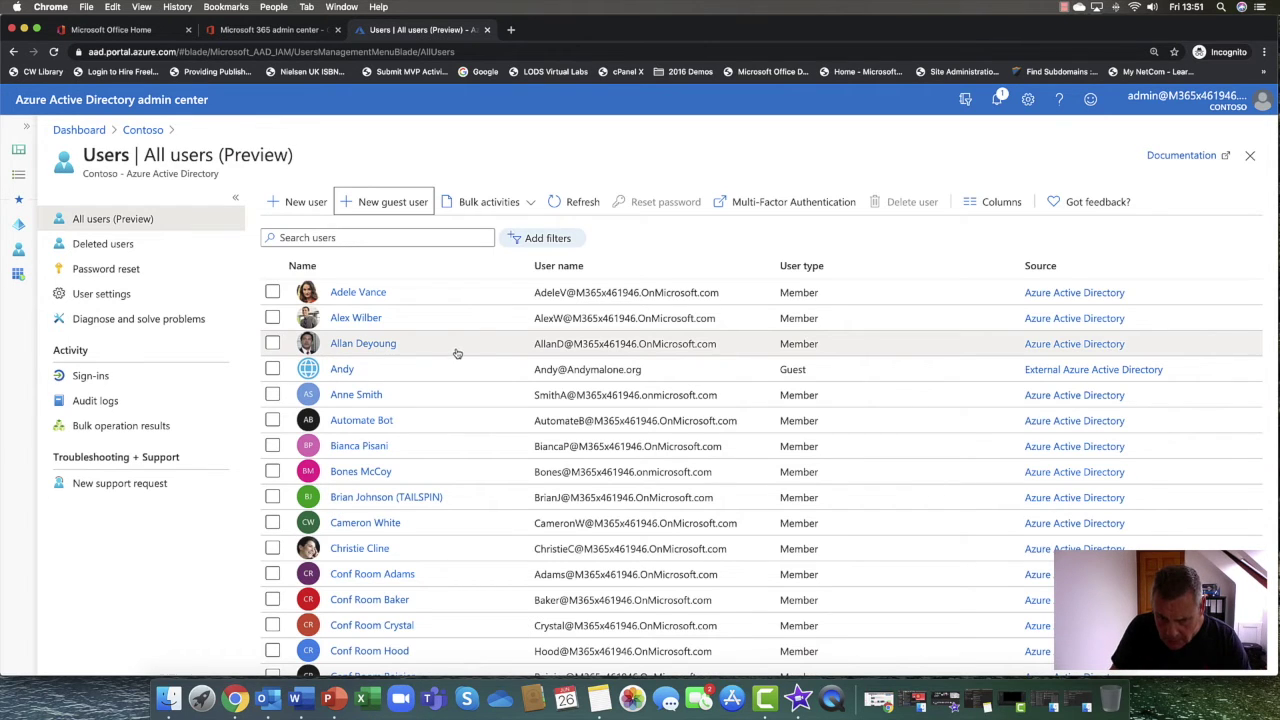
Scroll the All users list to find the newly invited guest listed as user type Guest
{"action": "scroll", "coordinate": [456, 356], "scroll_direction": "down", "scroll_amount": 5}
{"action": "scroll", "coordinate": [451, 356], "scroll_direction": "down", "scroll_amount": 4}
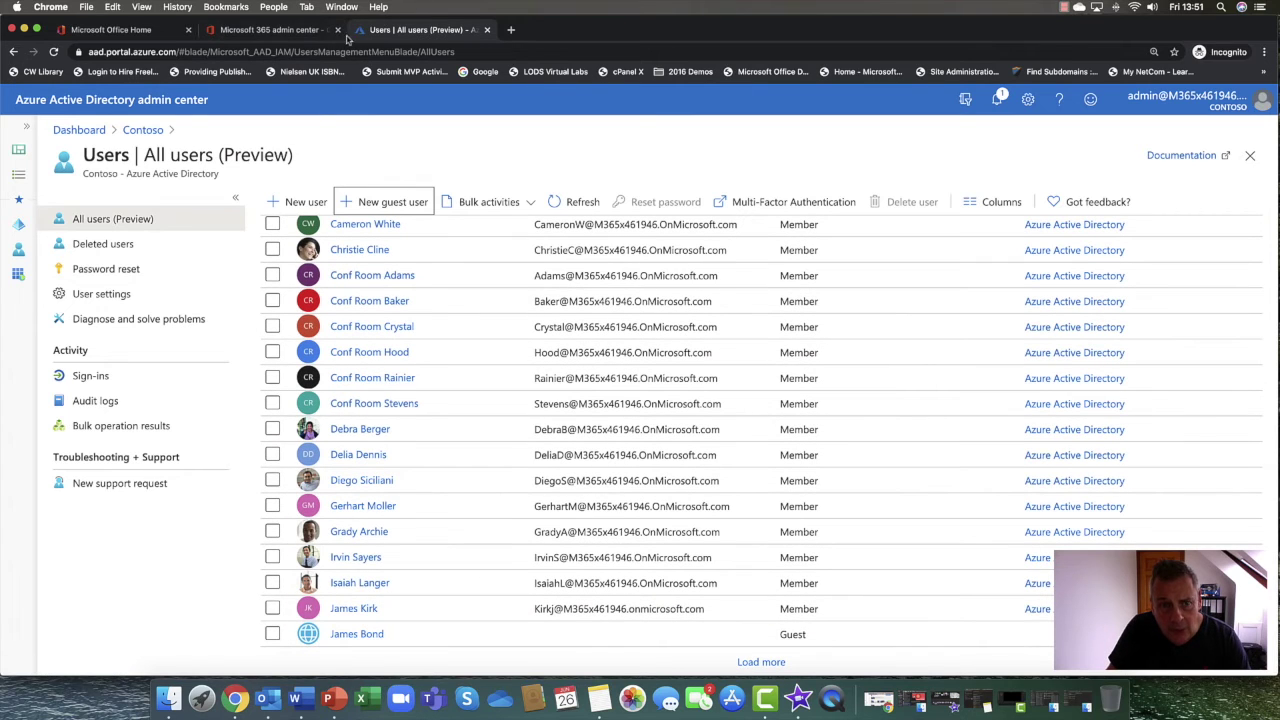
Reload Guest users, review the second guest's contact information unchanged, then return to Azure AD users
{"action": "left_click", "coordinate": [276, 35]}
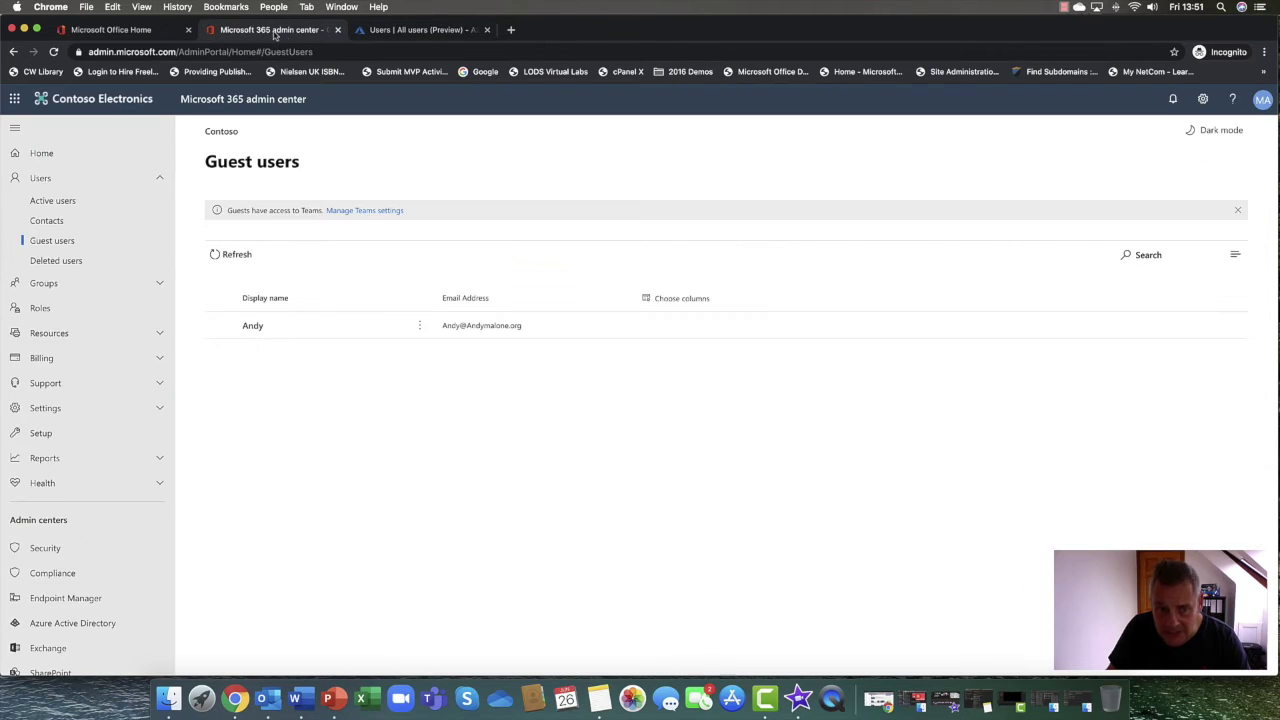
{"action": "left_click", "coordinate": [143, 8]}
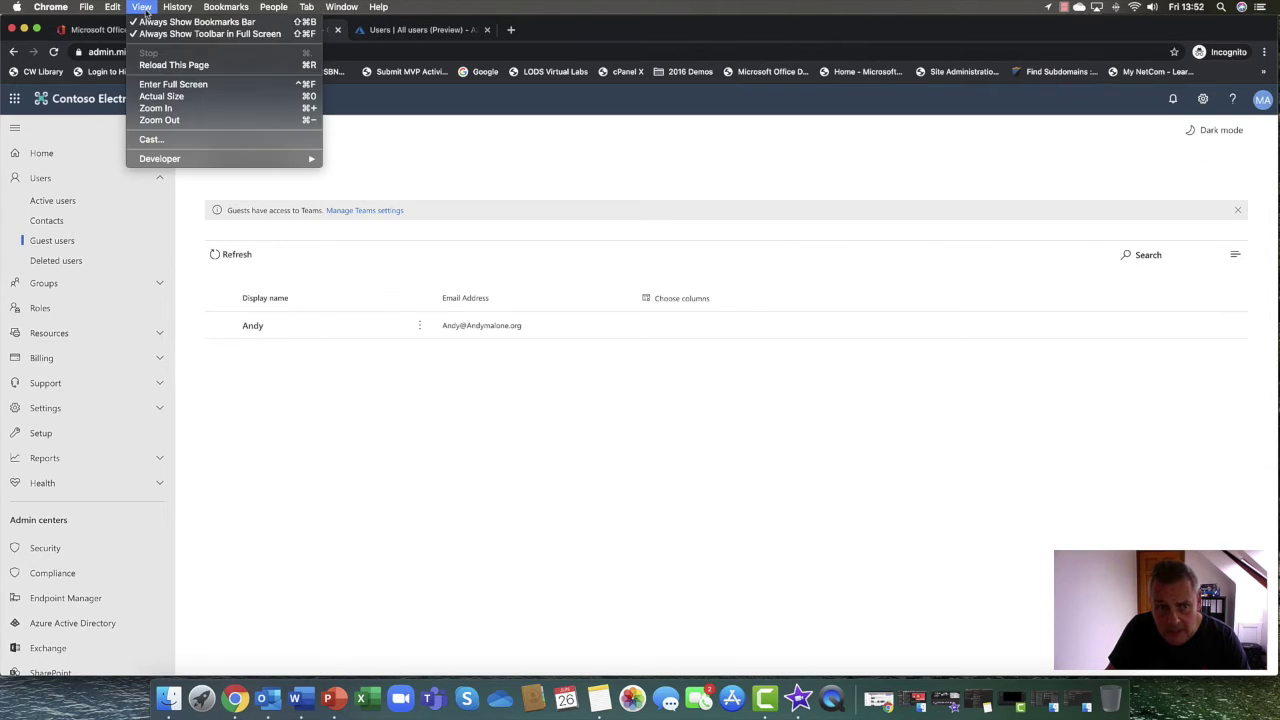
{"action": "left_click", "coordinate": [165, 64]}
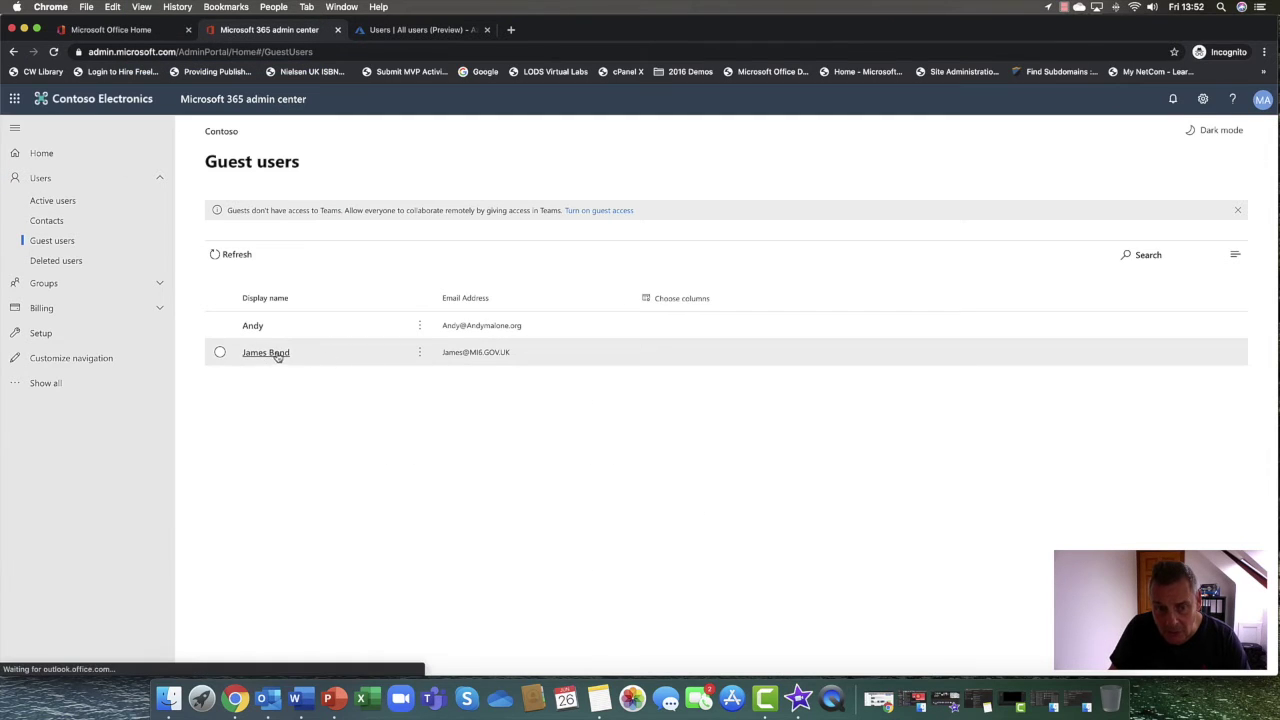
{"action": "left_click", "coordinate": [266, 353]}
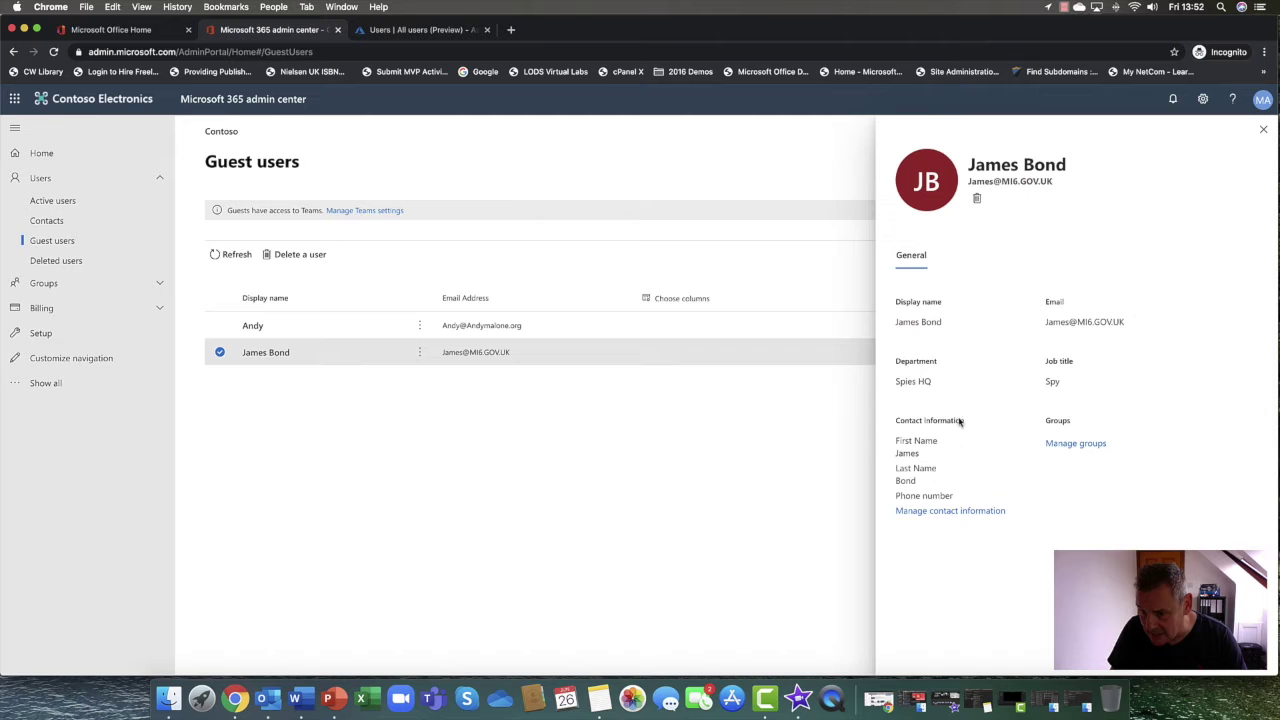
{"action": "left_click", "coordinate": [945, 512]}
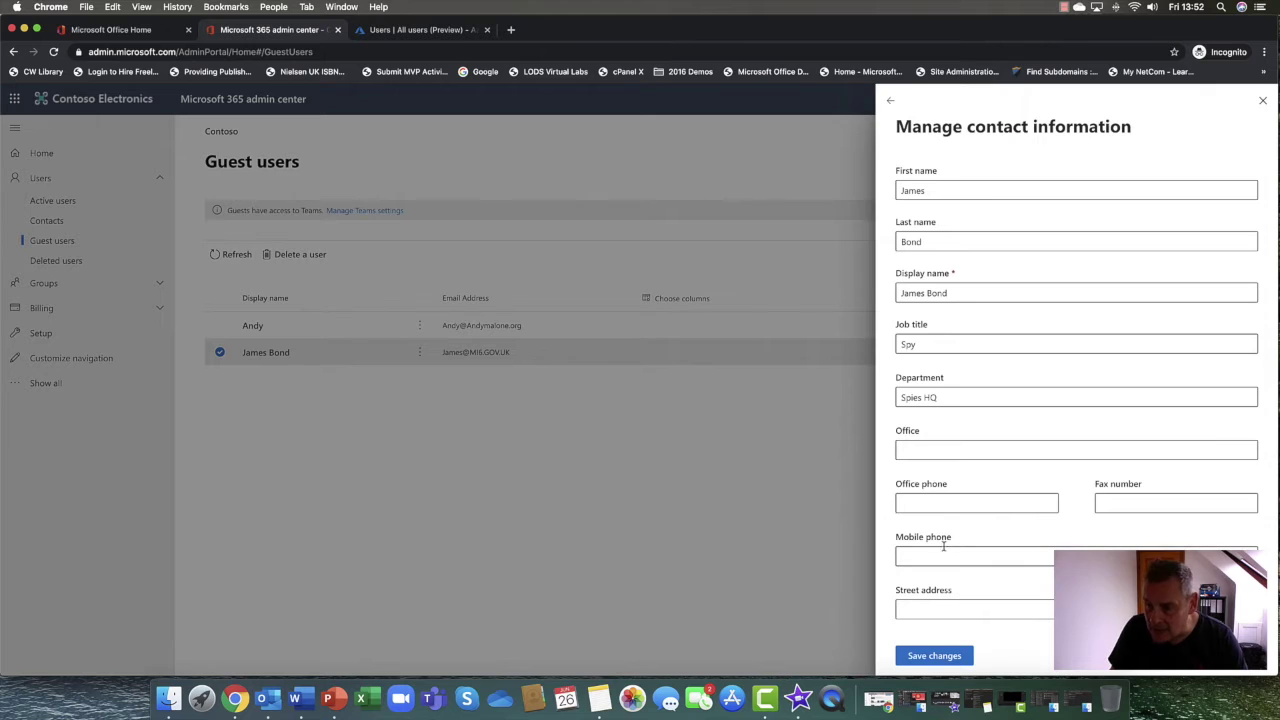
{"action": "left_click", "coordinate": [1263, 101]}
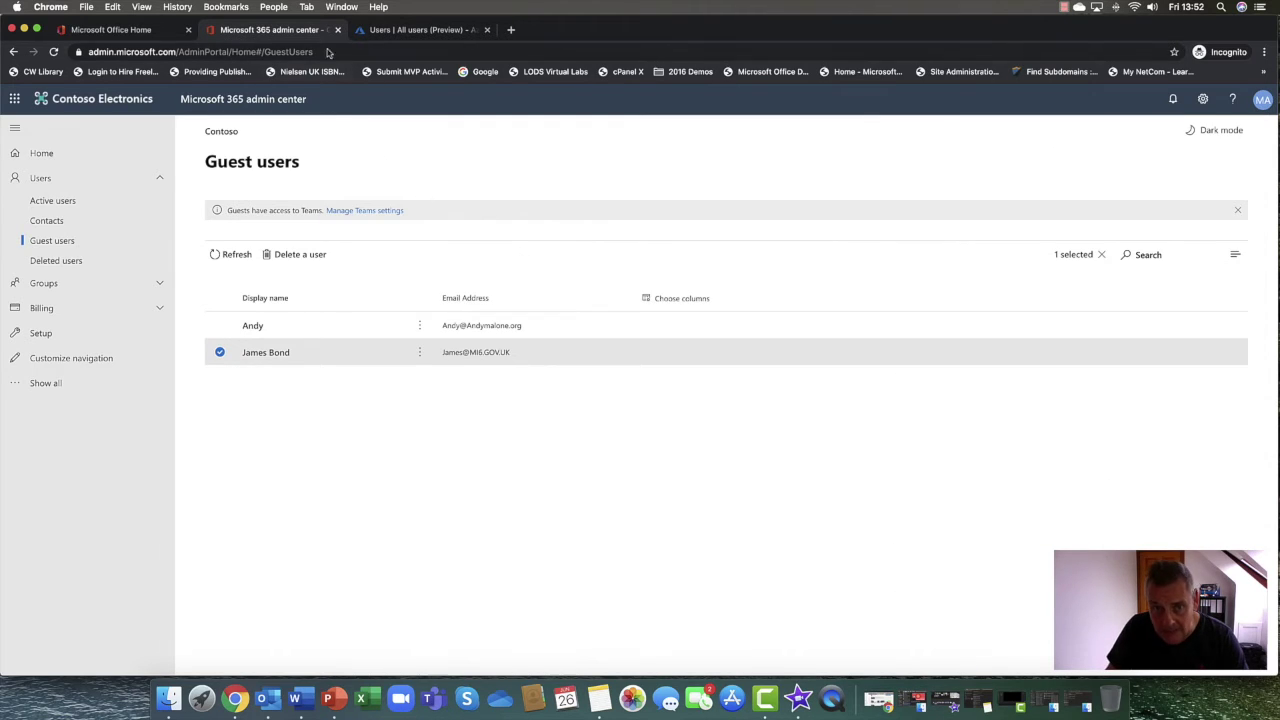
{"action": "left_click", "coordinate": [398, 36]}
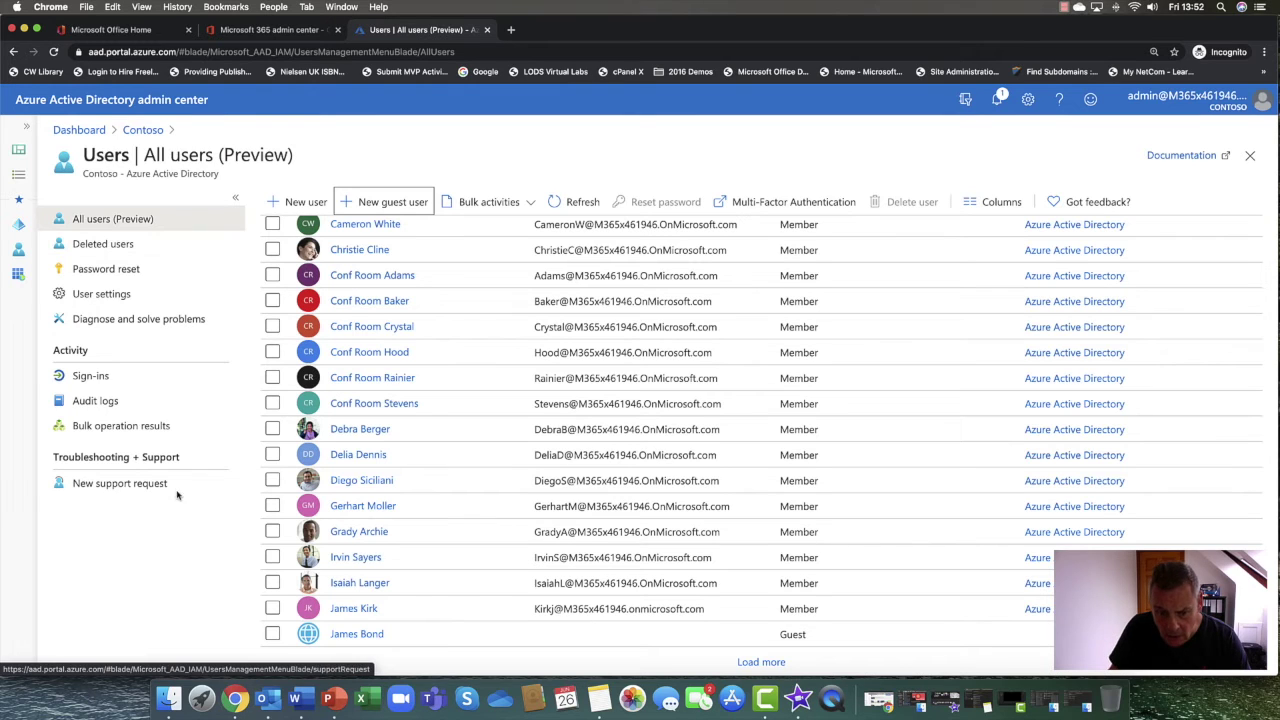
Select the guest, review External collaboration settings under User settings, then return to the Contoso overview
{"action": "left_click", "coordinate": [272, 636]}
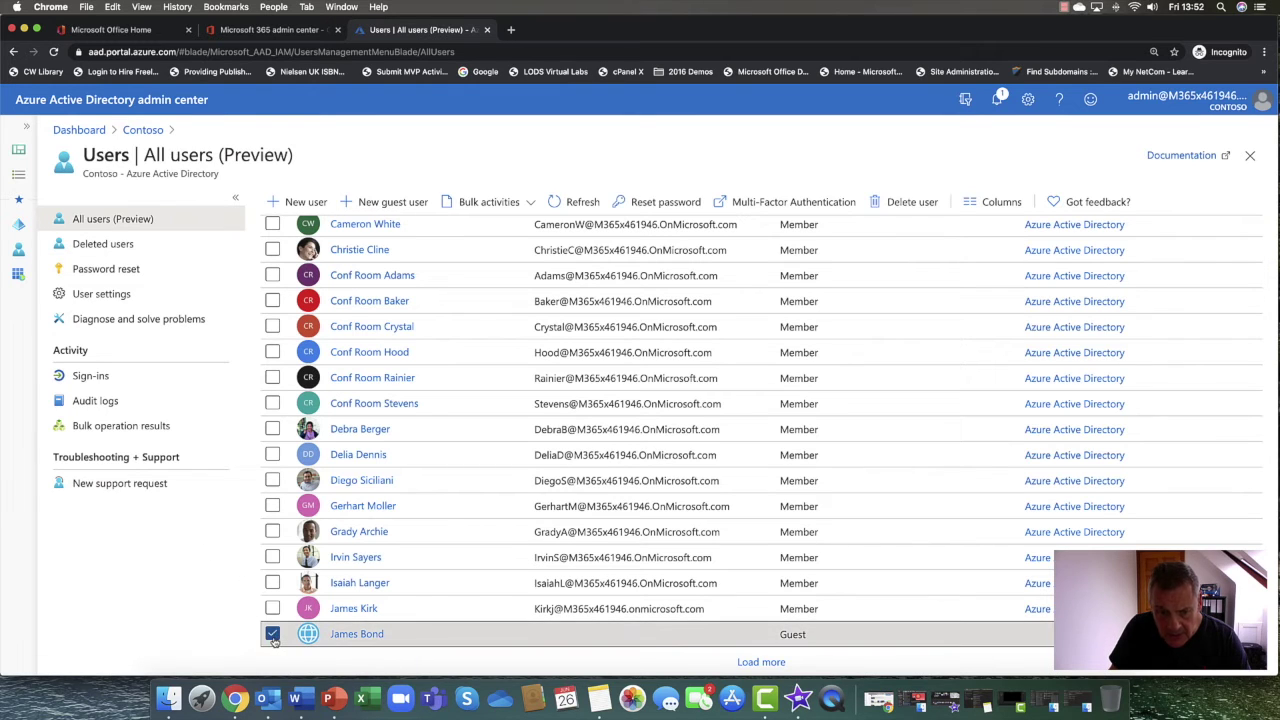
{"action": "left_click", "coordinate": [101, 295]}
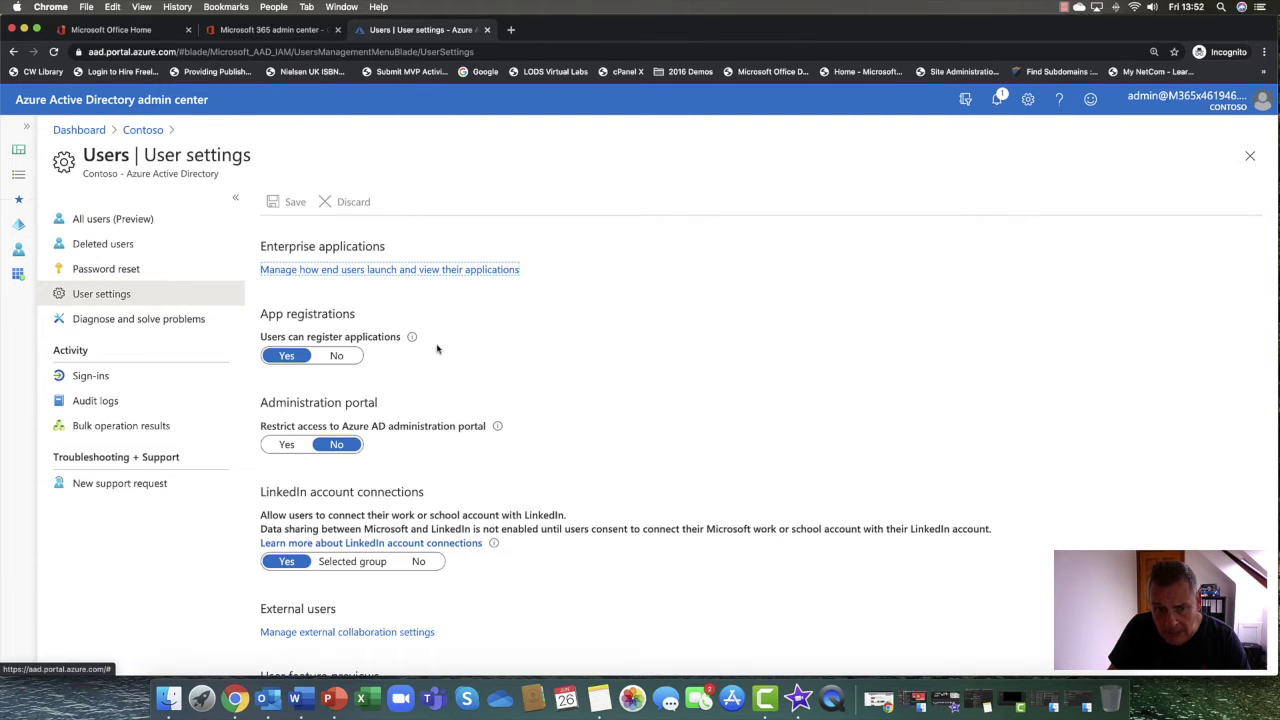
{"action": "scroll", "coordinate": [425, 355], "scroll_direction": "down", "scroll_amount": 2}
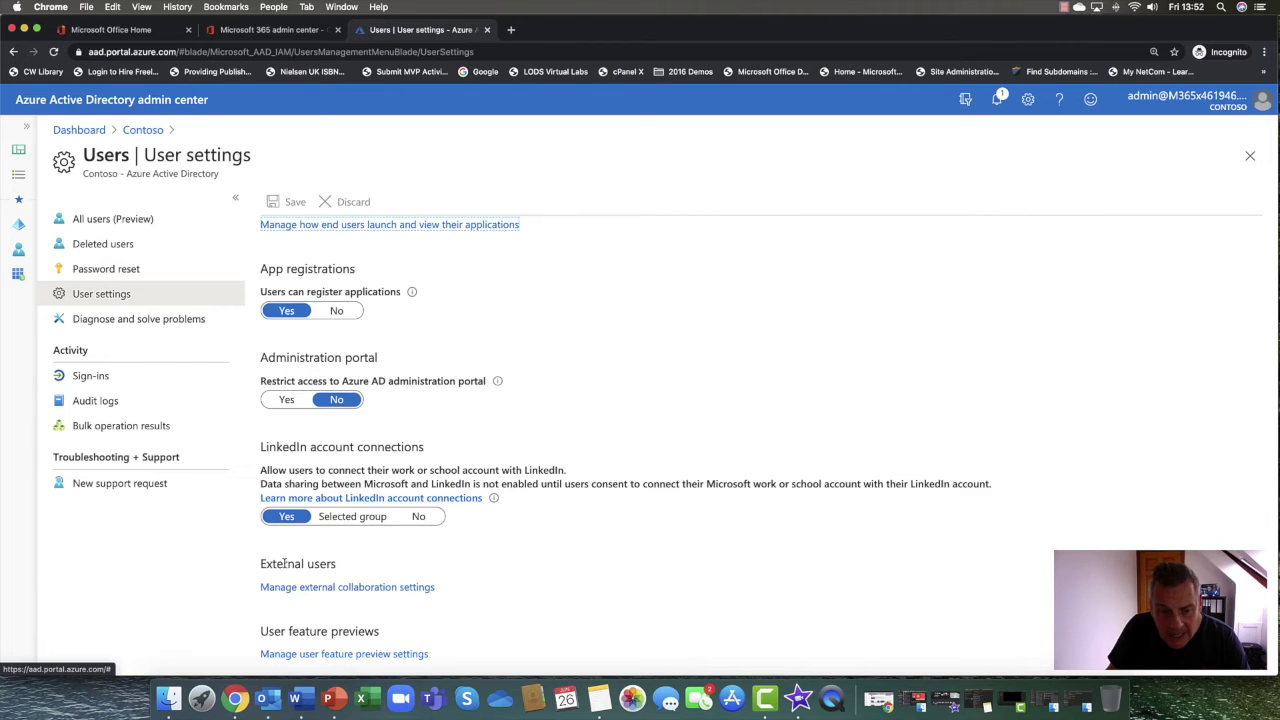
{"action": "left_click_drag", "start_coordinate": [263, 563], "coordinate": [337, 566]}
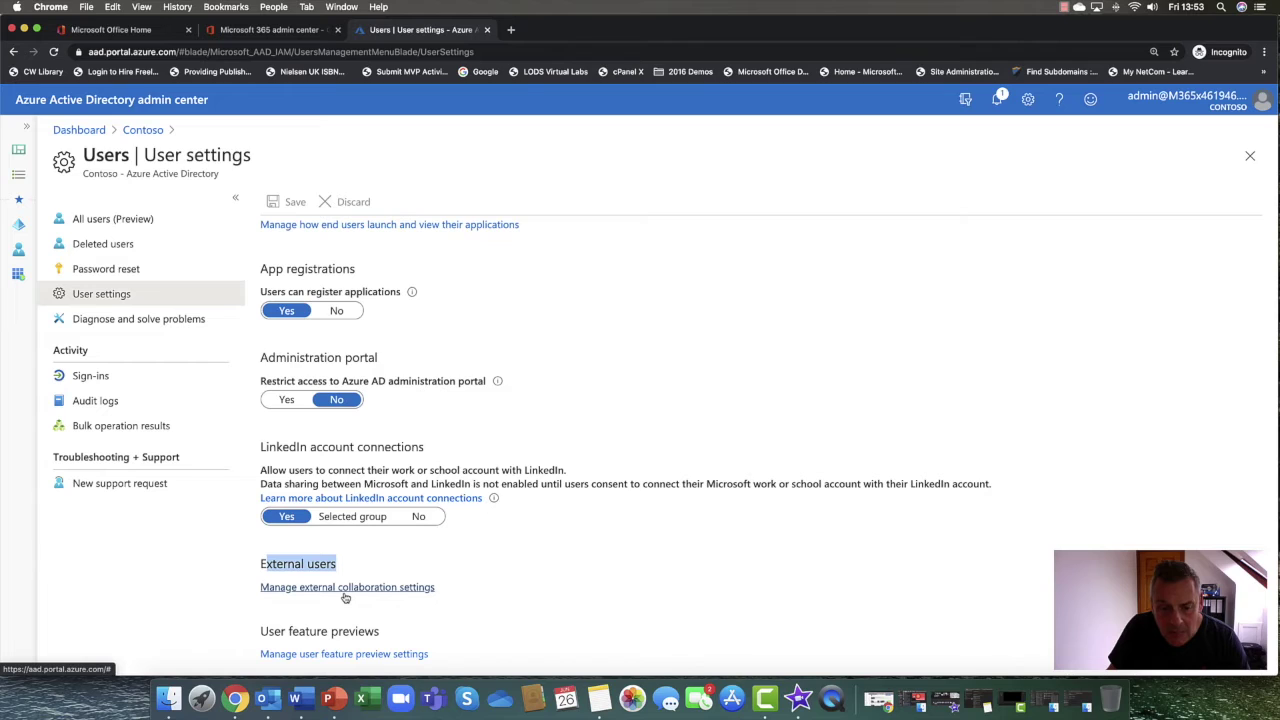
{"action": "left_click", "coordinate": [353, 592]}
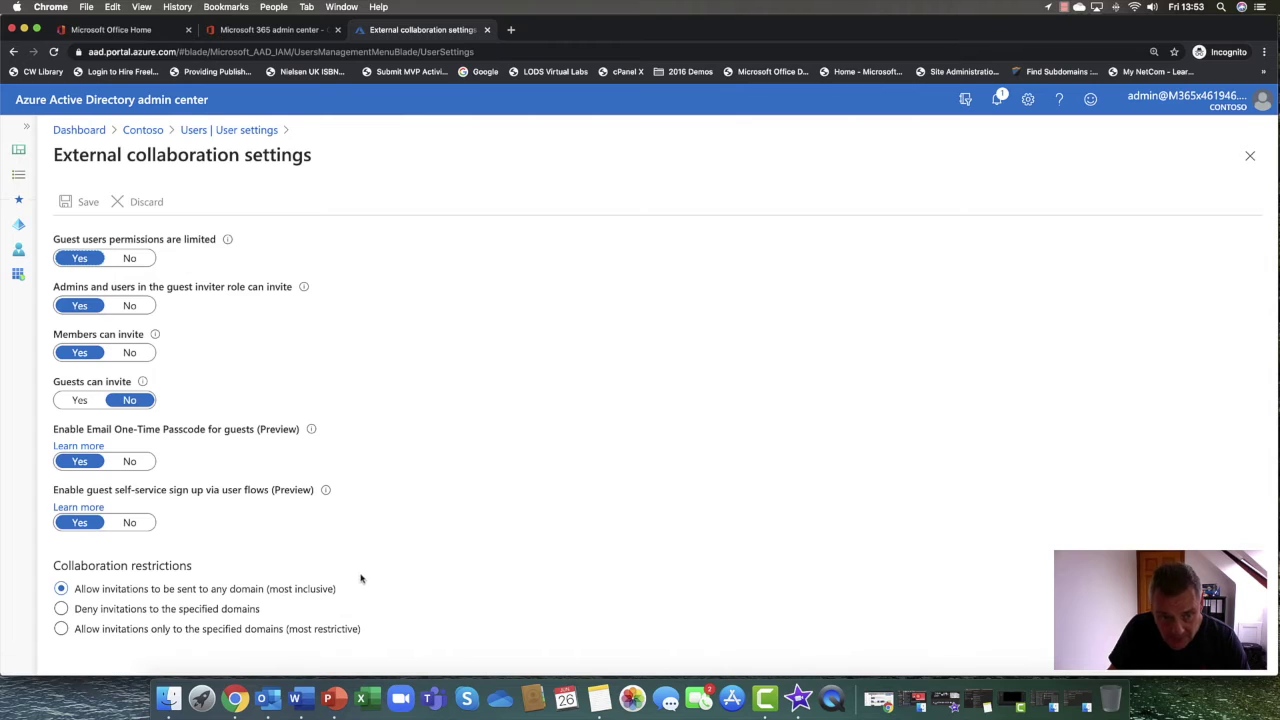
{"action": "left_click", "coordinate": [142, 130]}
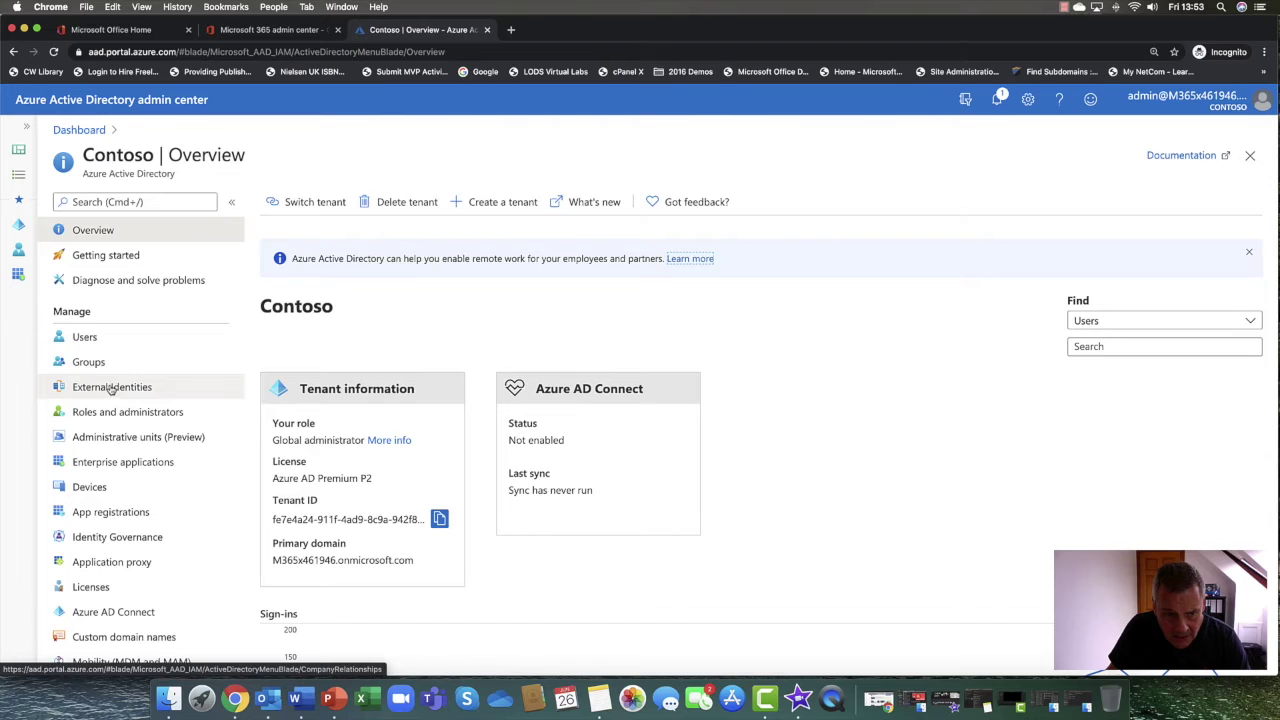
{"action": "left_click", "coordinate": [92, 340]}
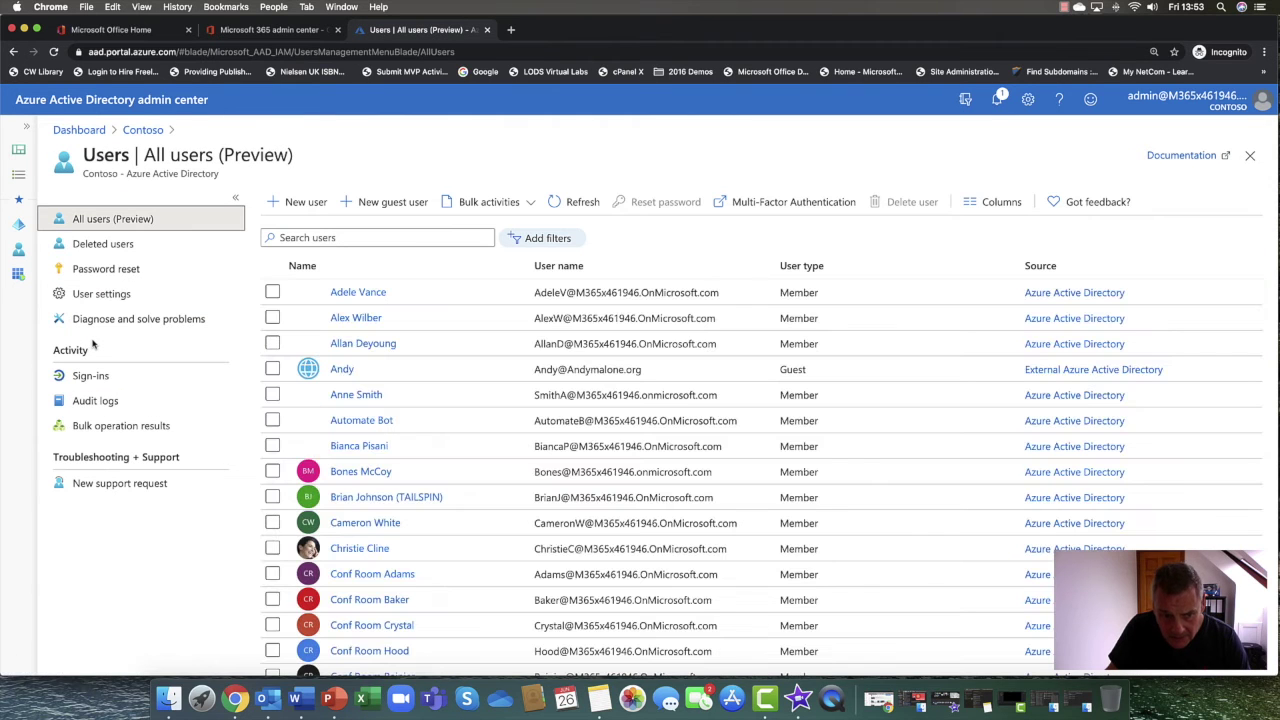
{"action": "left_click", "coordinate": [98, 295]}
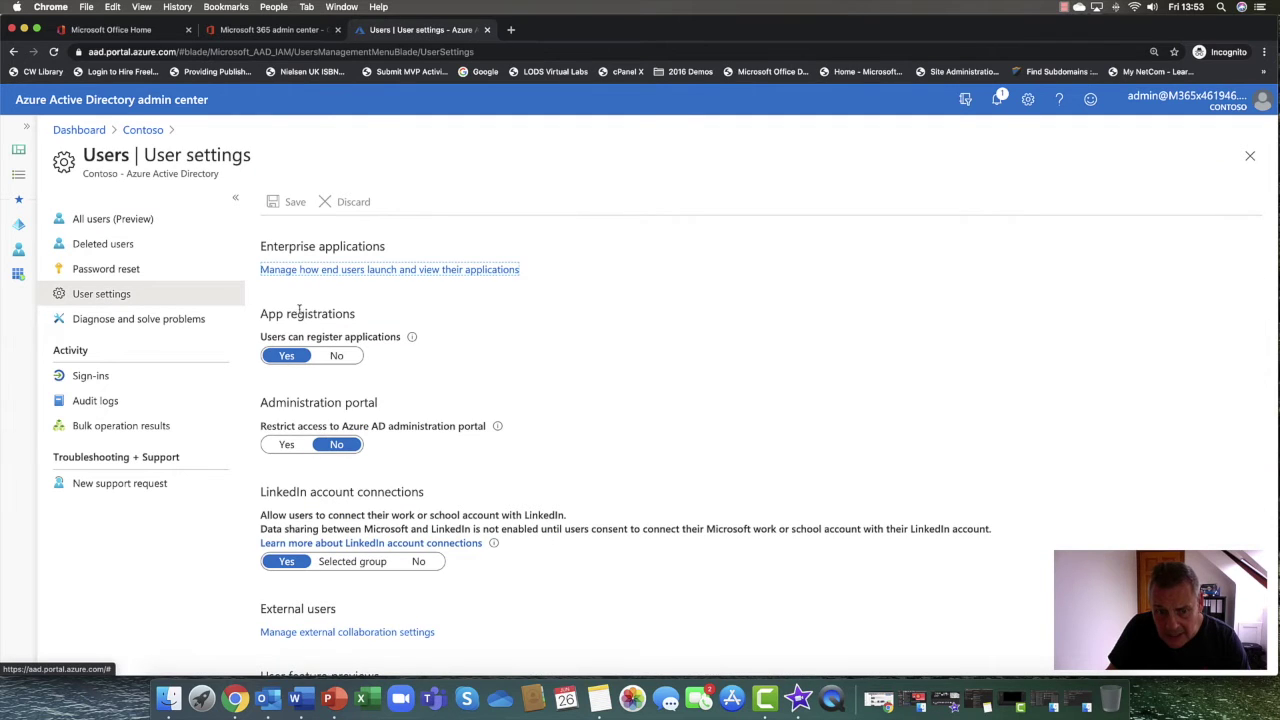
{"action": "scroll", "coordinate": [292, 312], "scroll_direction": "down", "scroll_amount": 2}
{"action": "left_click", "coordinate": [326, 588]}
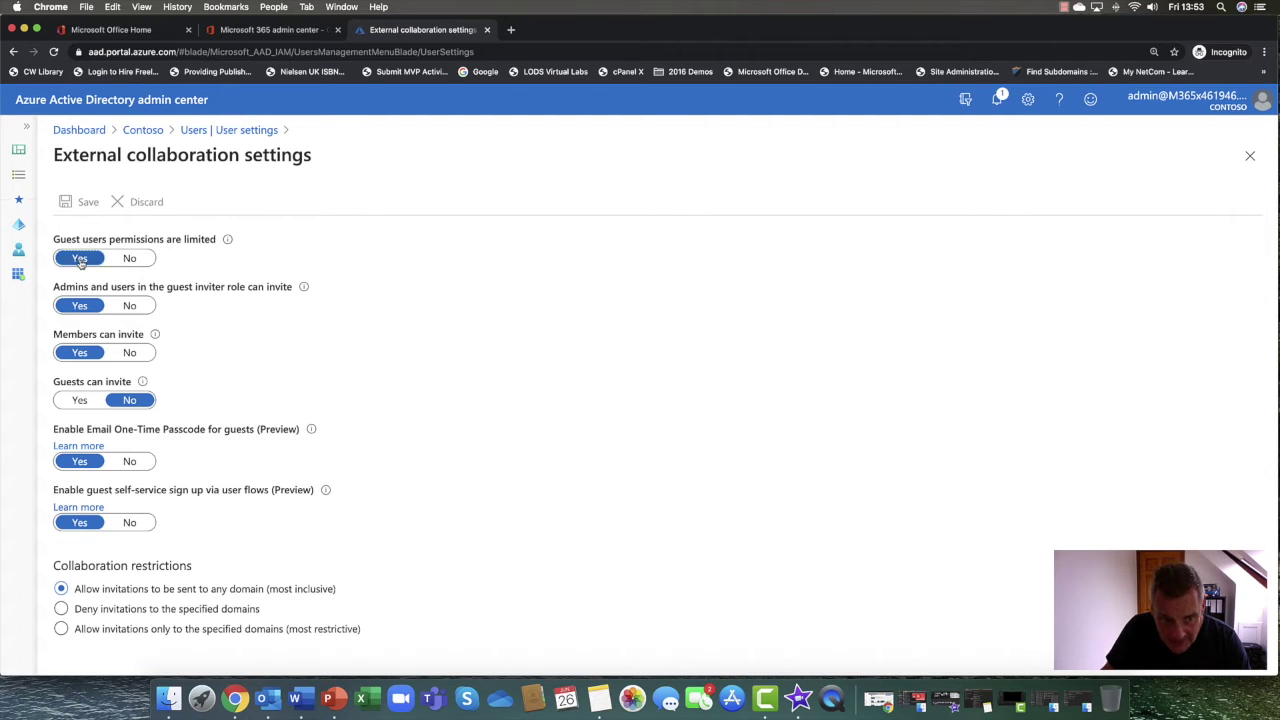
{"action": "left_click", "coordinate": [129, 258]}
{"action": "left_click", "coordinate": [80, 258]}
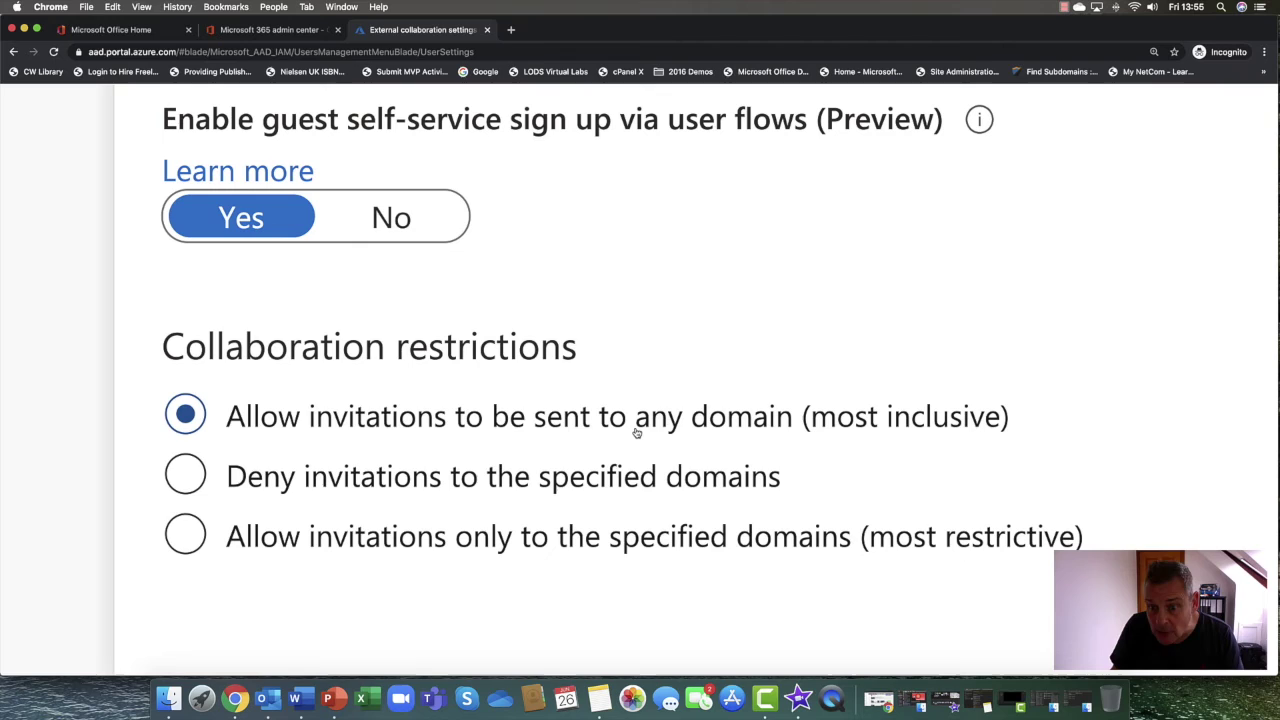
{"action": "left_click", "coordinate": [201, 476]}
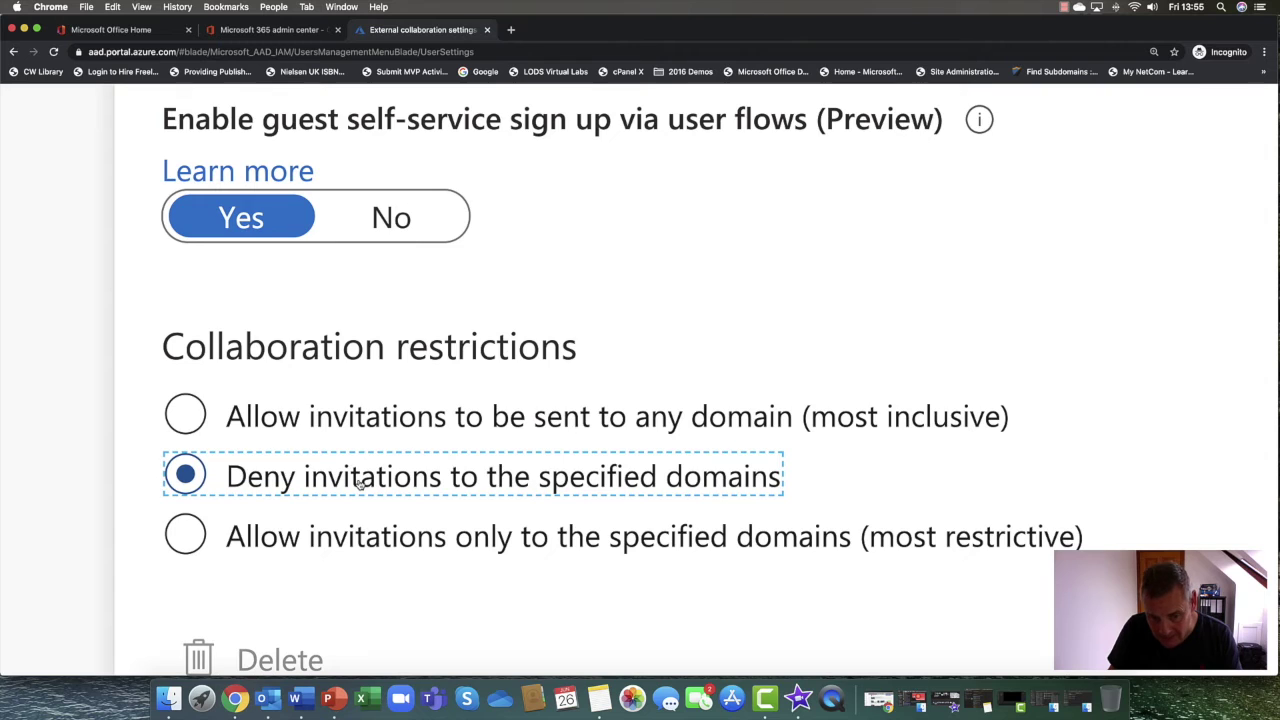
Try the deny-domains and allow-only-specified-domains options, then go back to allowing invitations to any domain
{"action": "scroll", "coordinate": [360, 482], "scroll_direction": "down", "scroll_amount": 2}
{"action": "scroll", "coordinate": [360, 482], "scroll_direction": "down", "scroll_amount": 3}
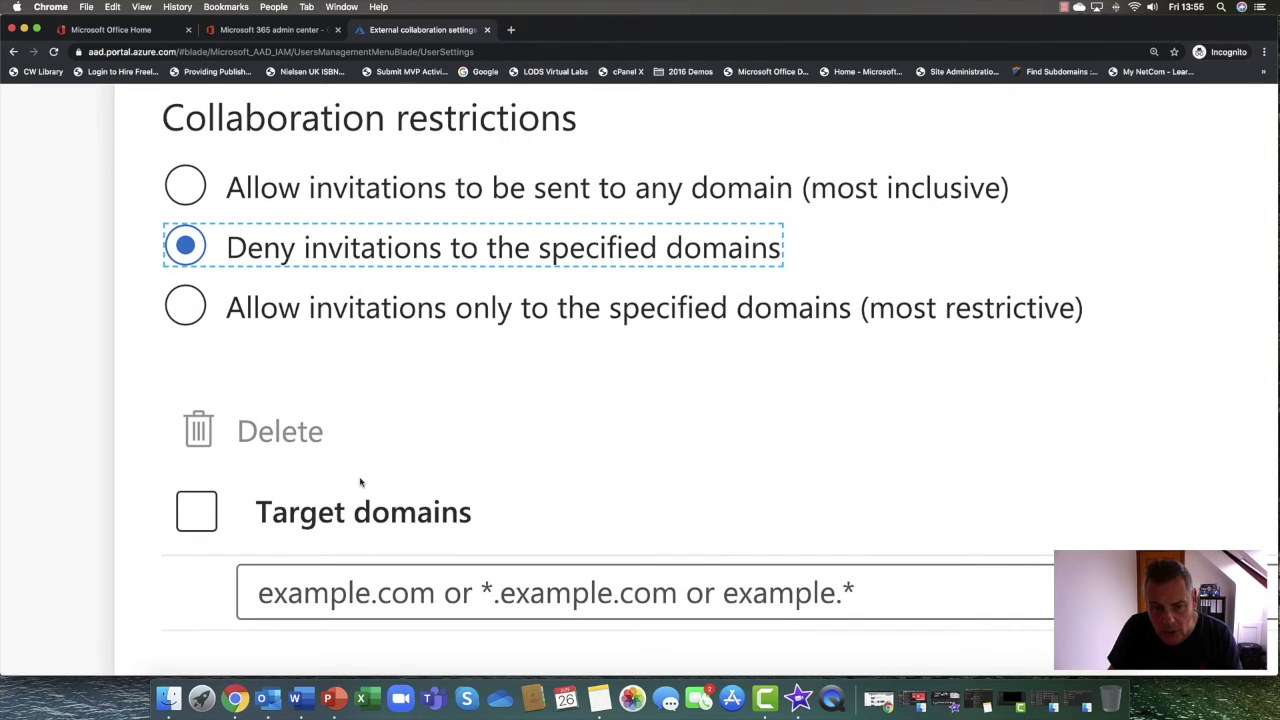
{"action": "left_click", "coordinate": [330, 594]}
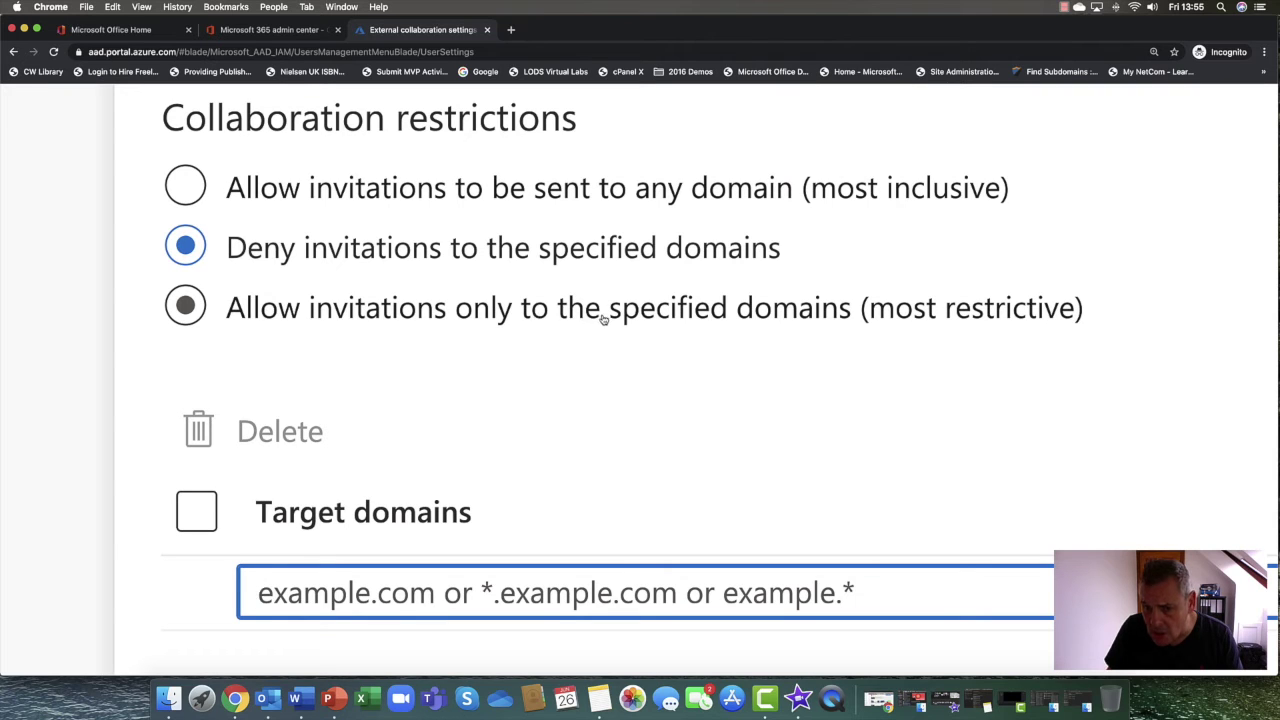
{"action": "left_click", "coordinate": [668, 309]}
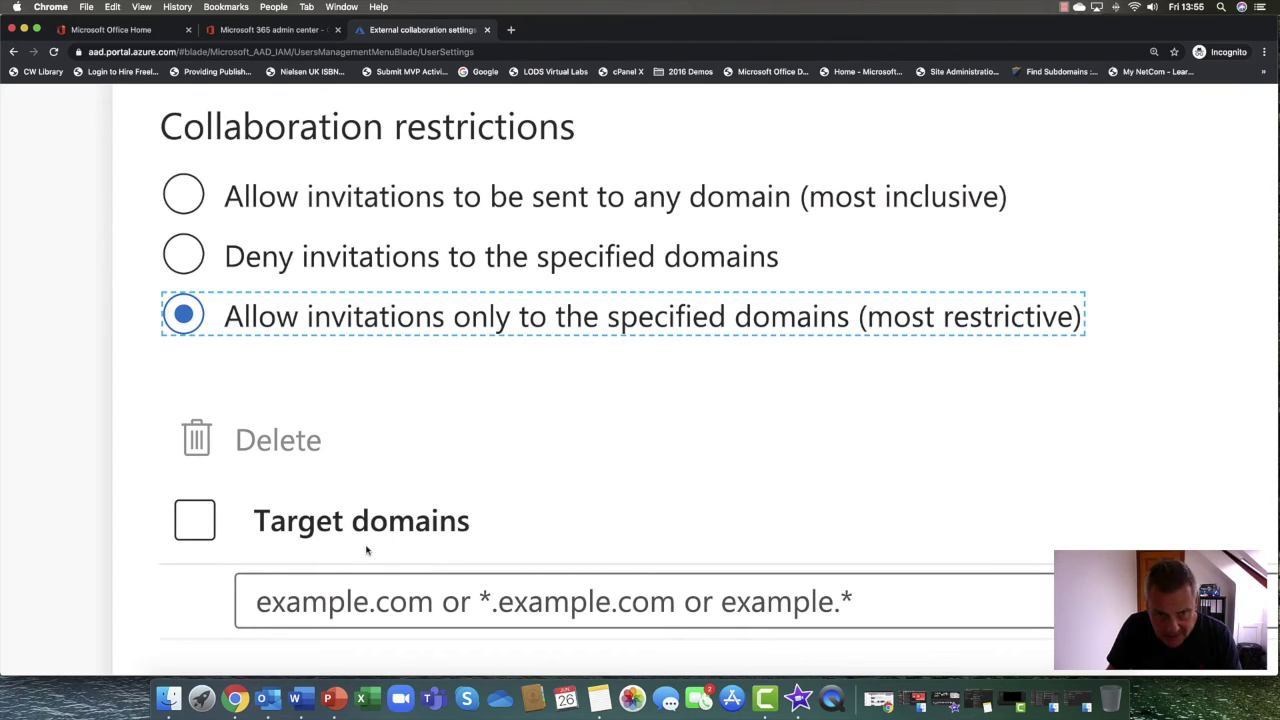
{"action": "left_click", "coordinate": [183, 194]}
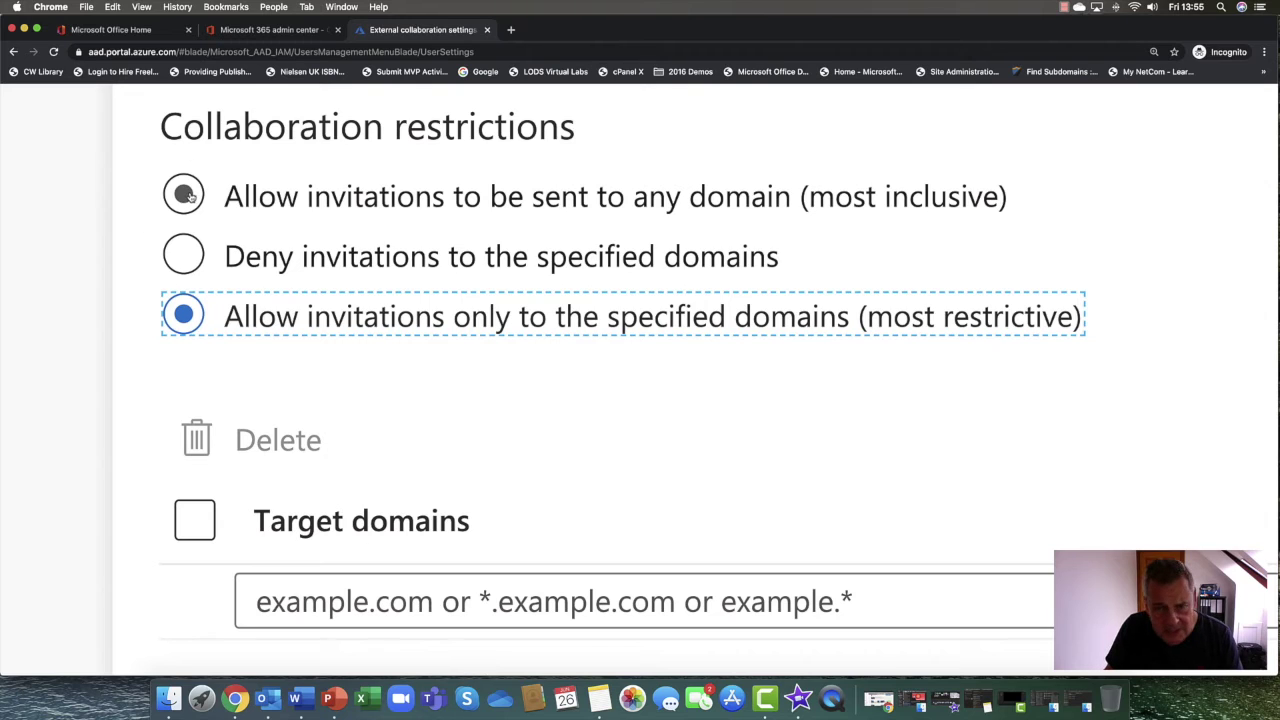
Restore normal page zoom and save the external collaboration settings
{"action": "scroll", "coordinate": [191, 195], "scroll_direction": "up", "scroll_amount": 2}
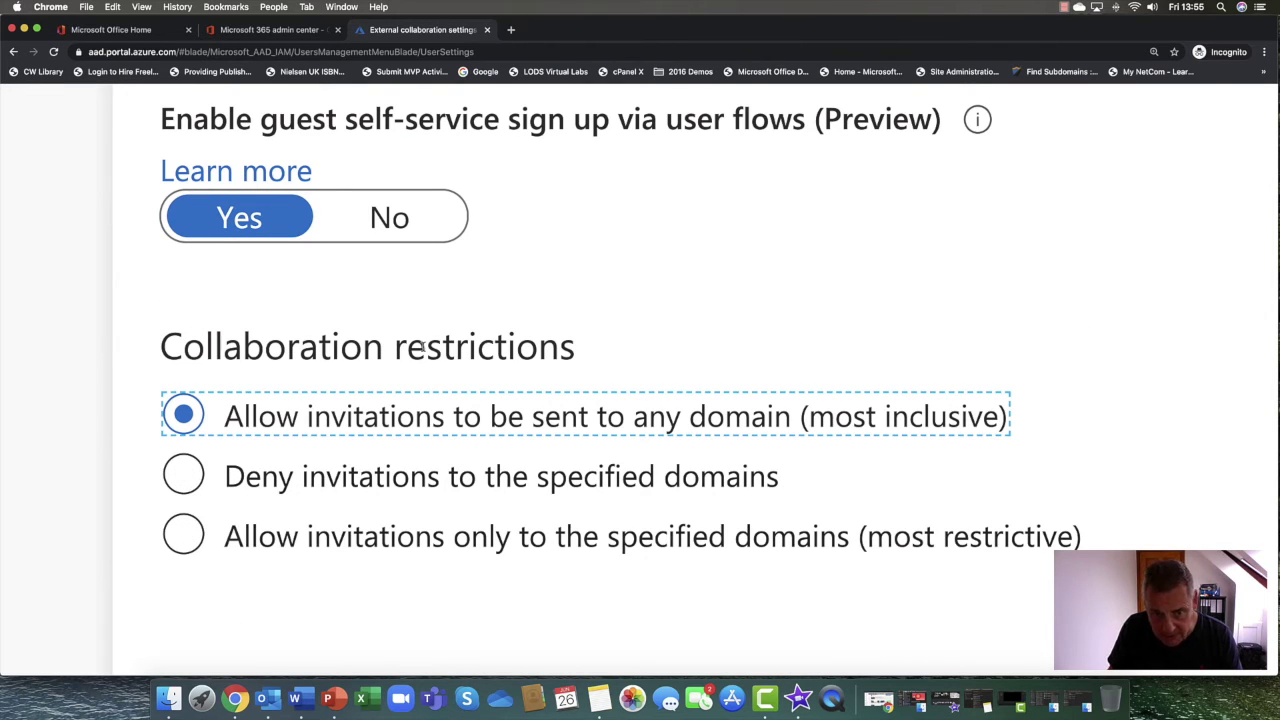
{"action": "left_click", "coordinate": [171, 343]}
{"action": "key", "text": "super+minus"}
{"action": "key", "text": "super+minus"}
{"action": "key", "text": "super+minus"}
{"action": "key", "text": "super+minus"}
{"action": "key", "text": "super+minus"}
{"action": "key", "text": "super+minus"}
{"action": "key", "text": "super+minus"}
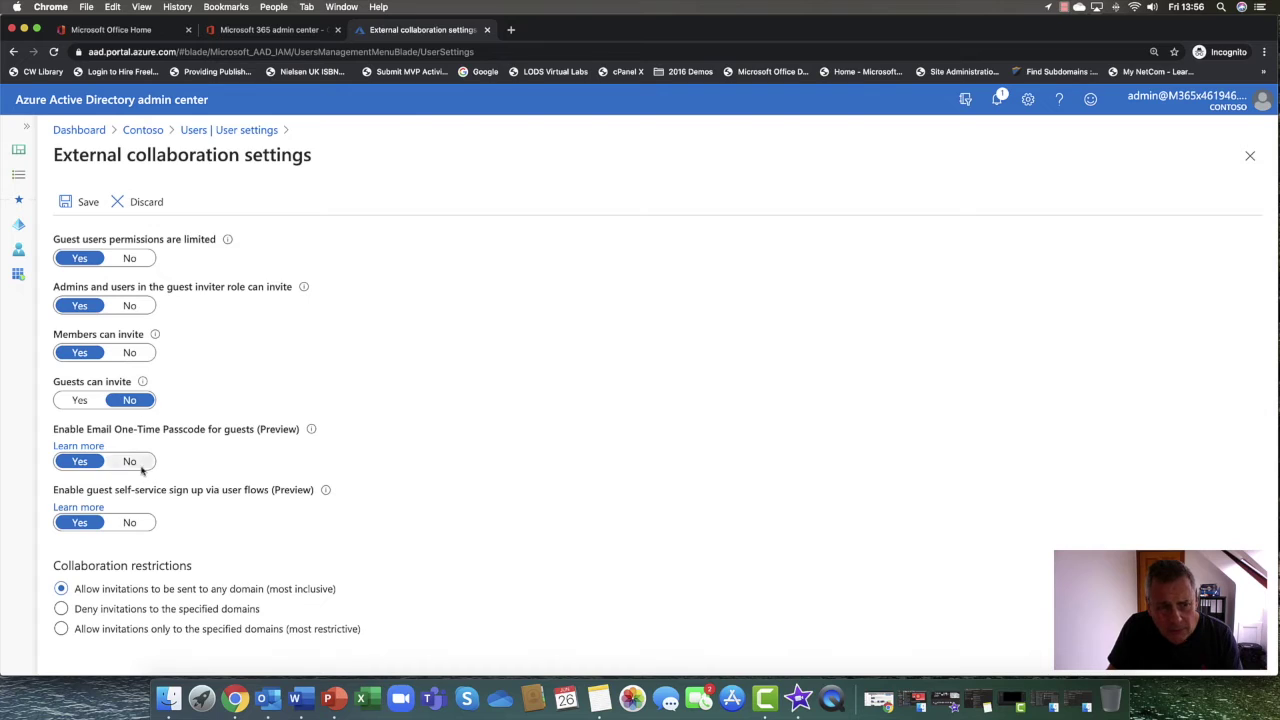
{"action": "left_click", "coordinate": [89, 203]}
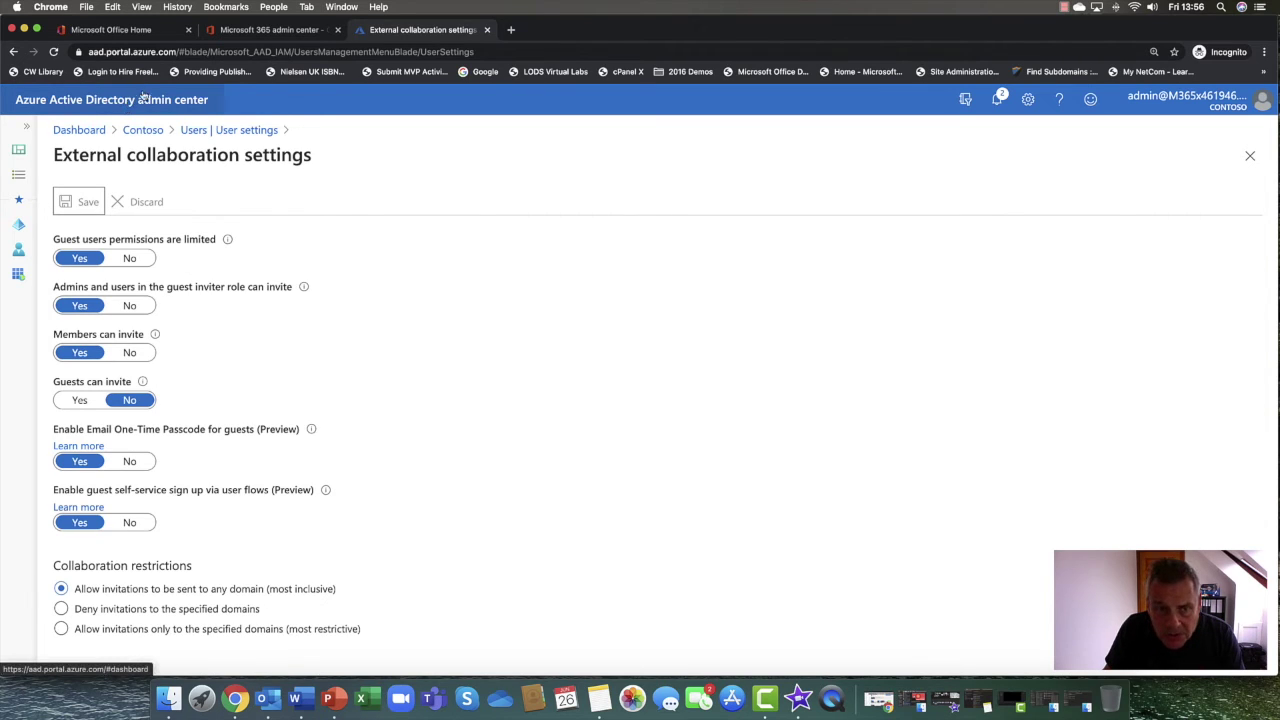
Launch SharePoint from the Microsoft 365 Admin centers list and show its Settings page
{"action": "left_click", "coordinate": [277, 30]}
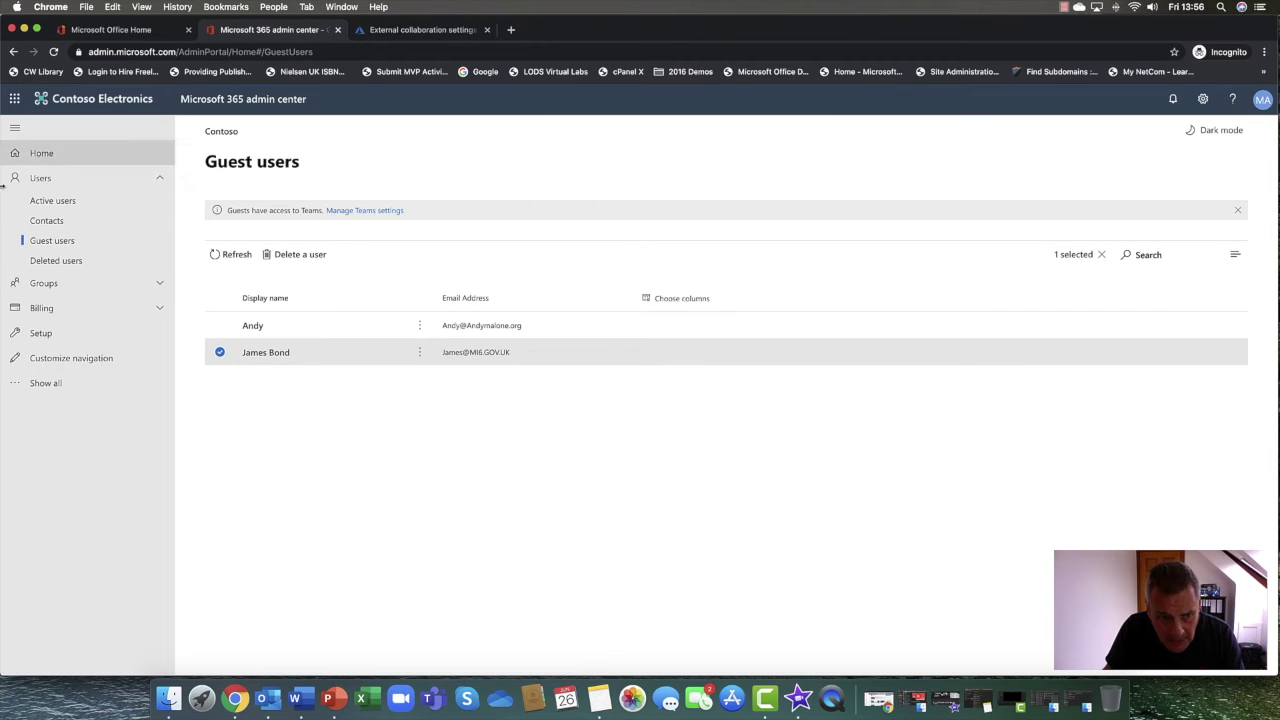
{"action": "left_click", "coordinate": [12, 385]}
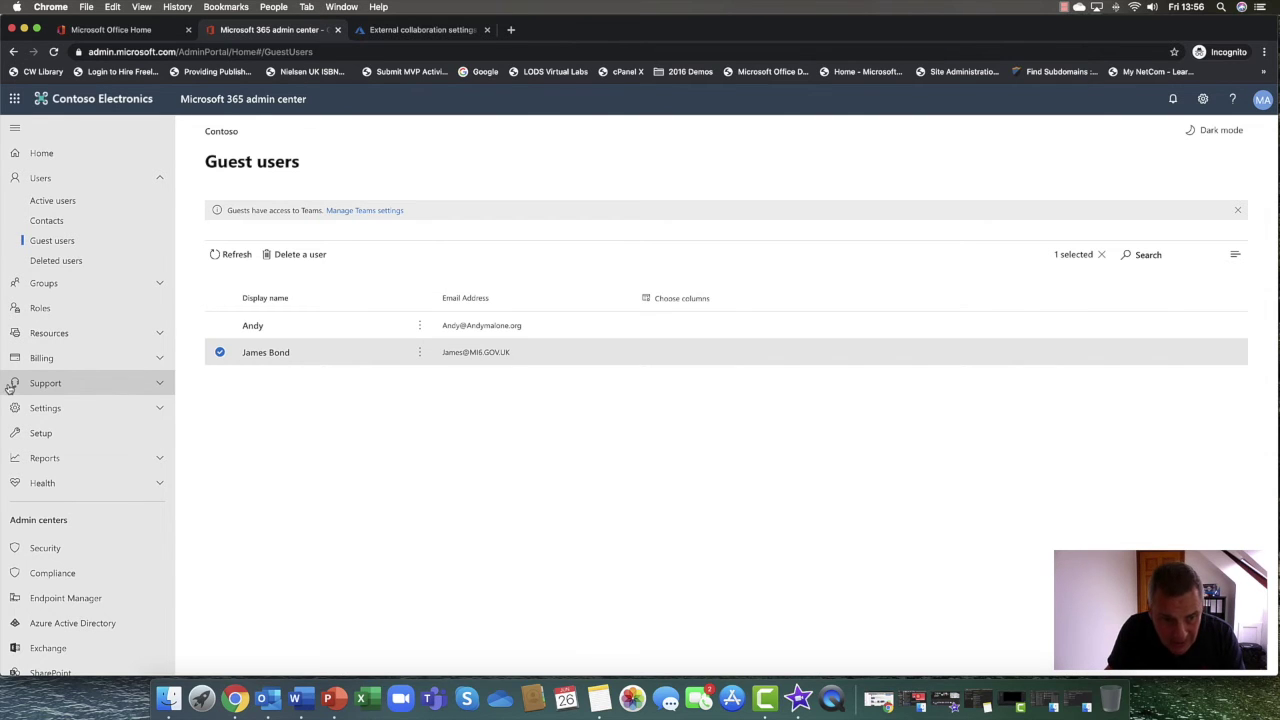
{"action": "scroll", "coordinate": [58, 414], "scroll_direction": "down", "scroll_amount": 3}
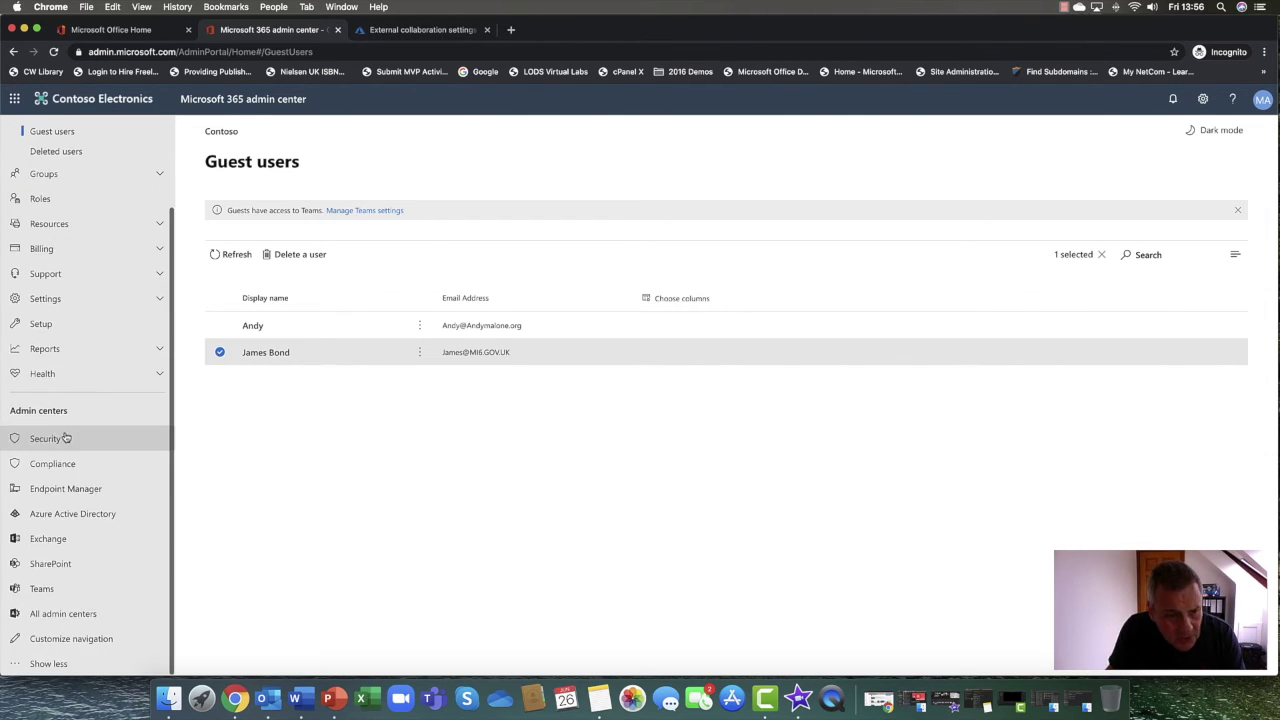
{"action": "left_click", "coordinate": [46, 563]}
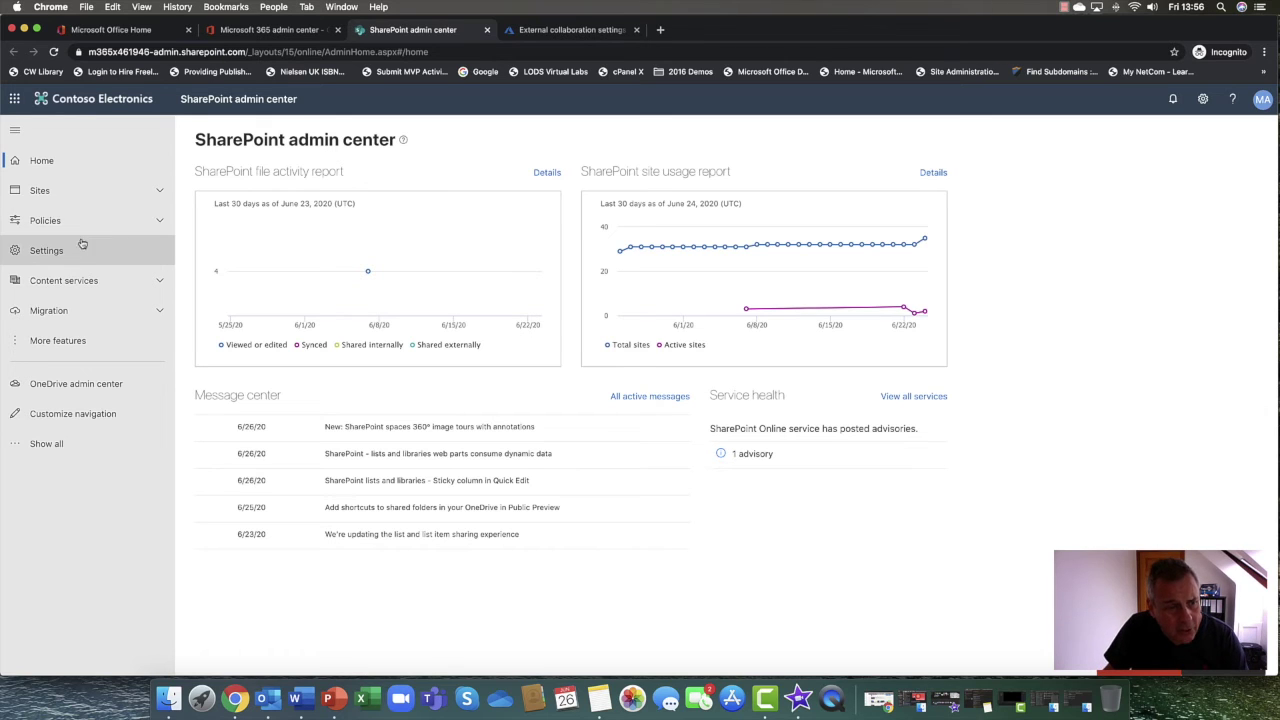
{"action": "left_click", "coordinate": [116, 250]}
In Policies > Sharing, leave SharePoint and OneDrive external sharing at New and existing guests, then return to Microsoft 365 admin
{"action": "left_click", "coordinate": [118, 222]}
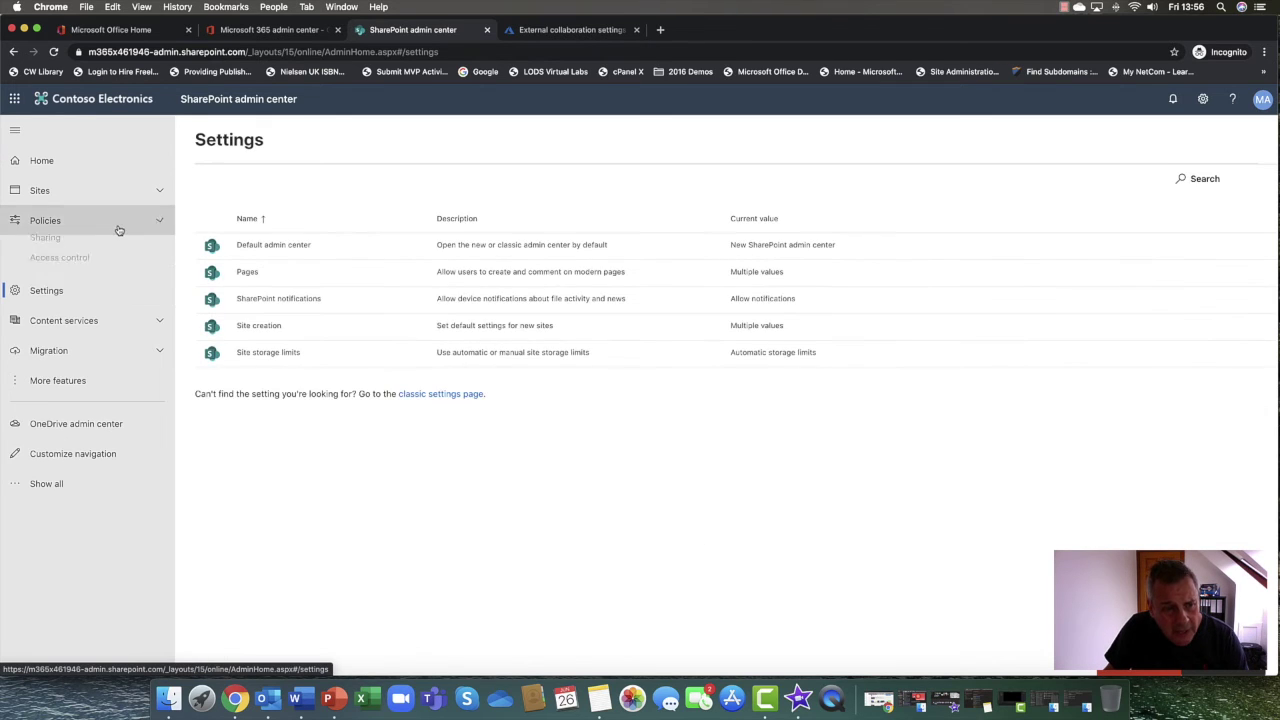
{"action": "left_click", "coordinate": [44, 255]}
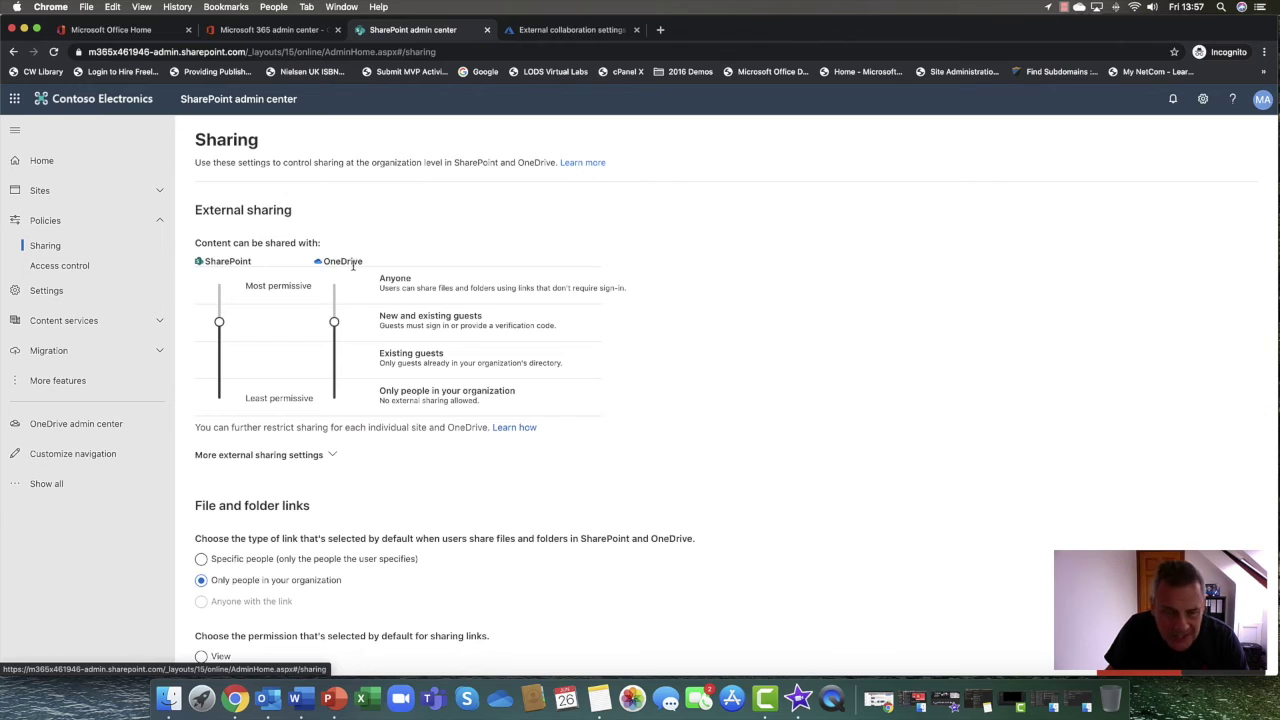
{"action": "scroll", "coordinate": [354, 262], "scroll_direction": "down", "scroll_amount": 2}
{"action": "scroll", "coordinate": [352, 265], "scroll_direction": "up", "scroll_amount": 2}
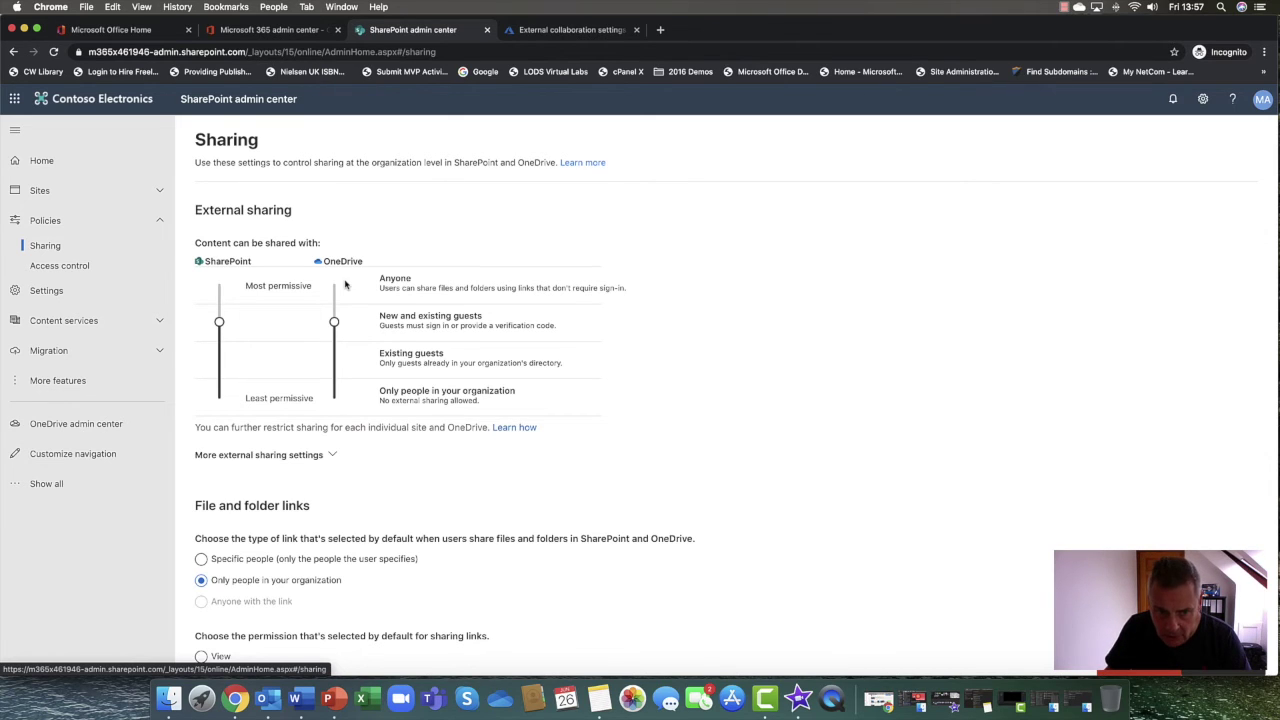
{"action": "left_click_drag", "start_coordinate": [334, 321], "coordinate": [334, 322]}
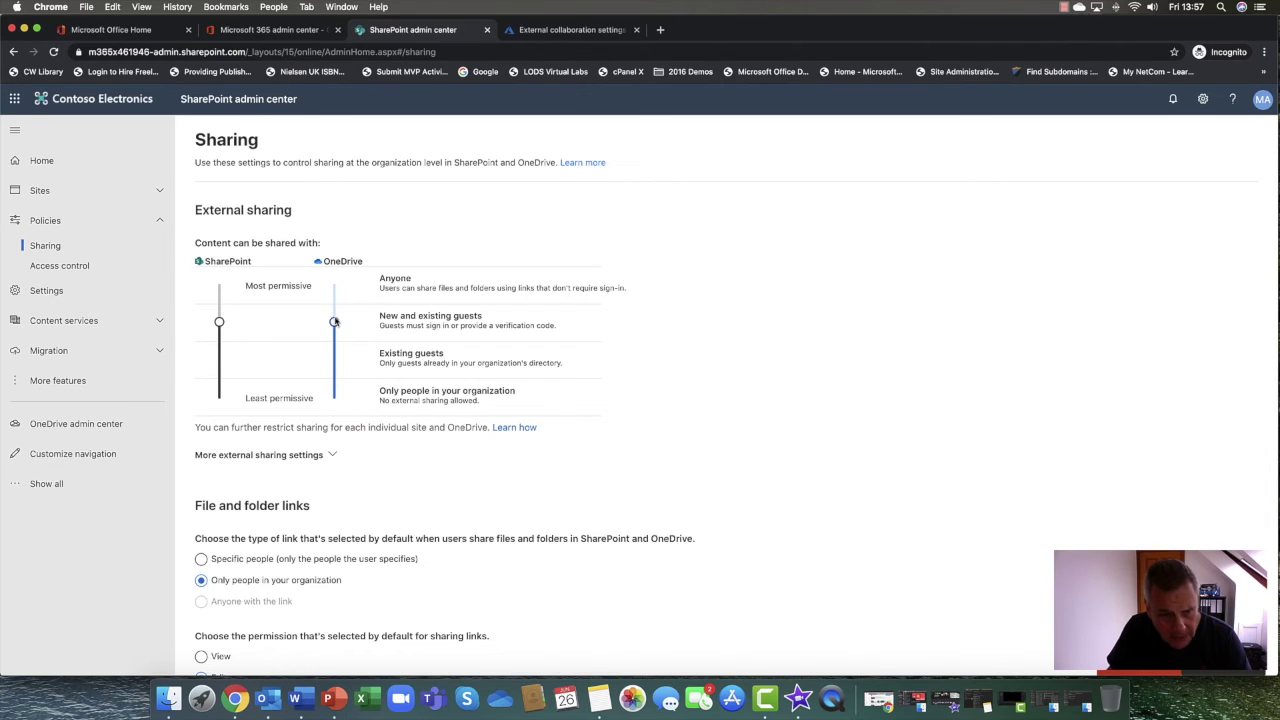
{"action": "left_click", "coordinate": [159, 222]}
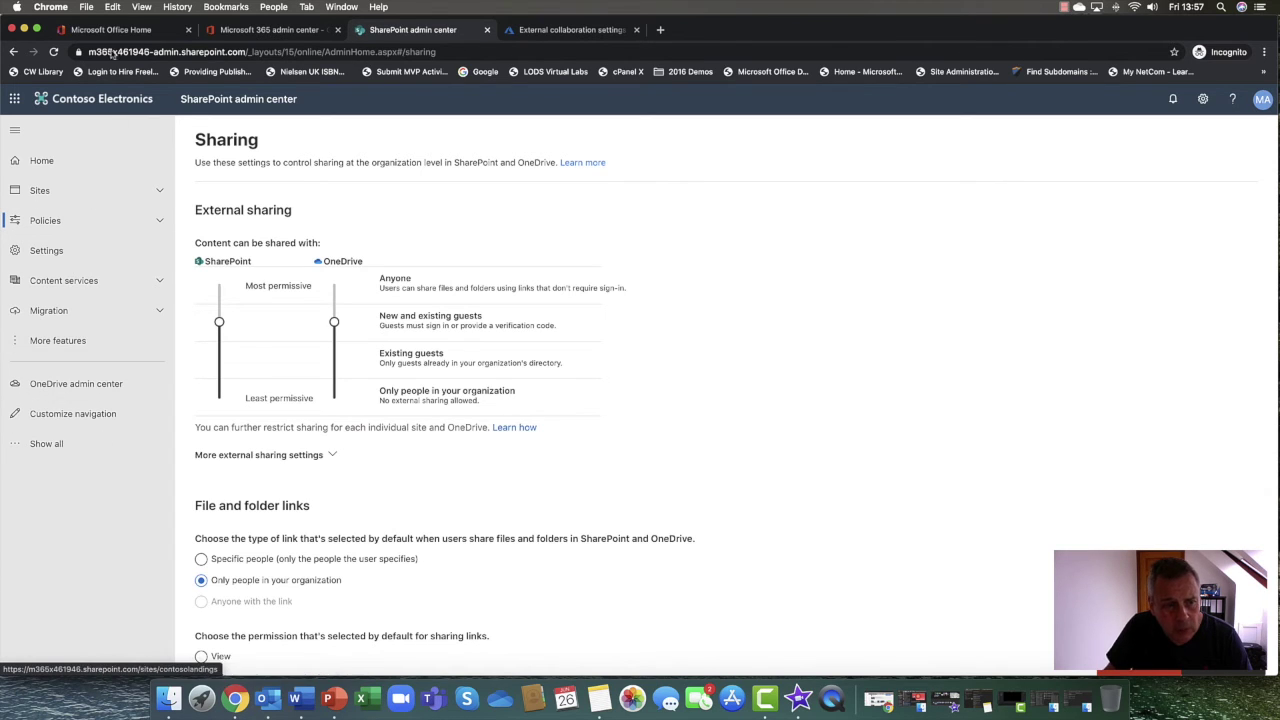
{"action": "left_click", "coordinate": [283, 33]}
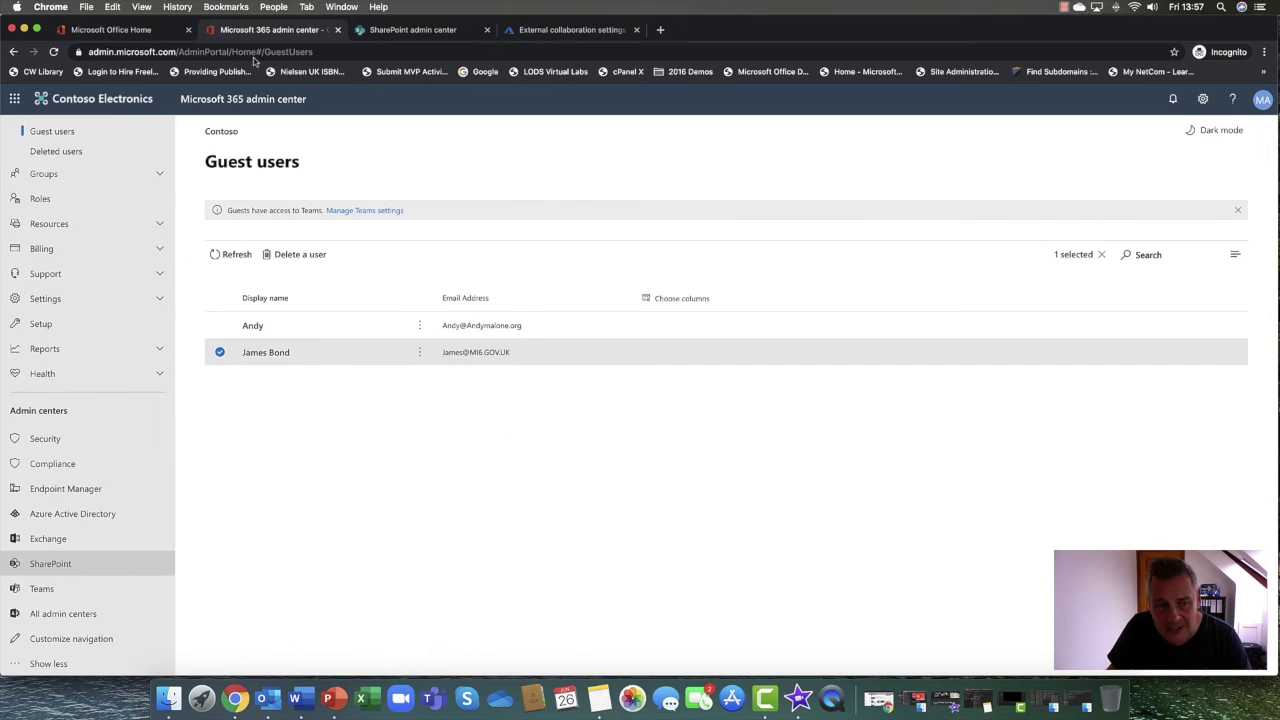
Review Teams admin center Org-wide settings > Guest access, confirming guest access in Teams is On
{"action": "left_click", "coordinate": [80, 590]}
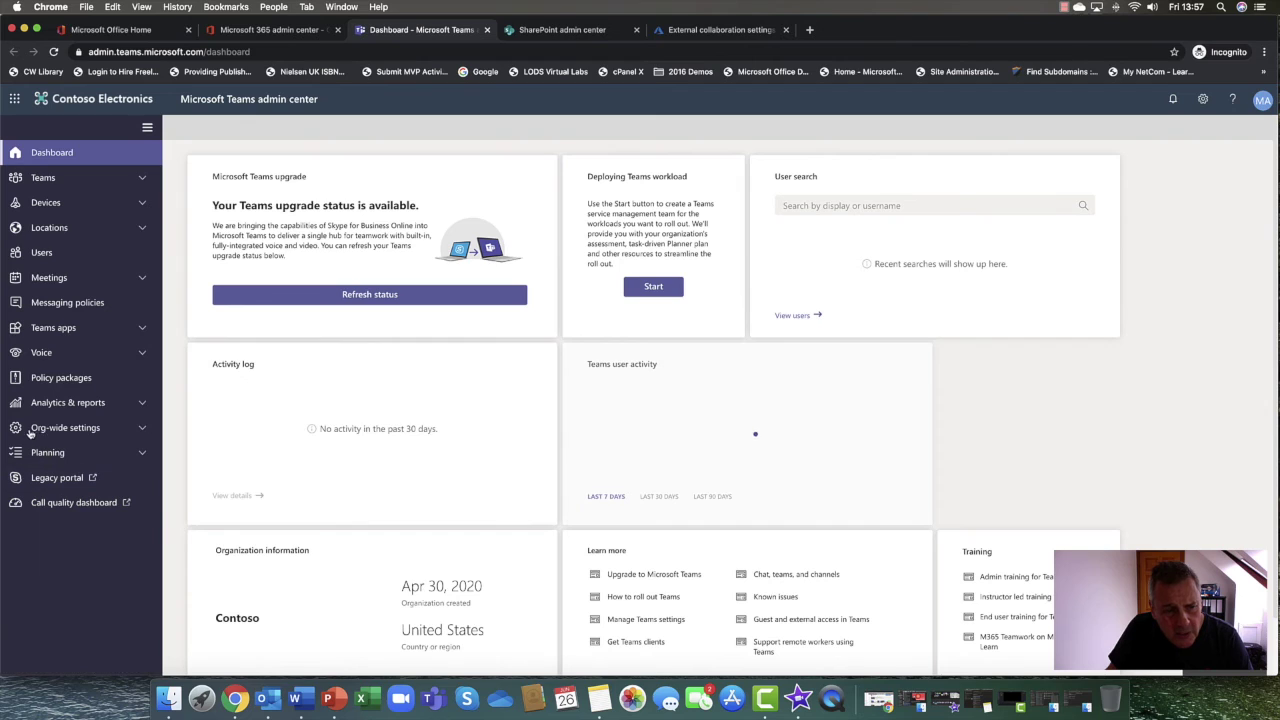
{"action": "left_click", "coordinate": [142, 429]}
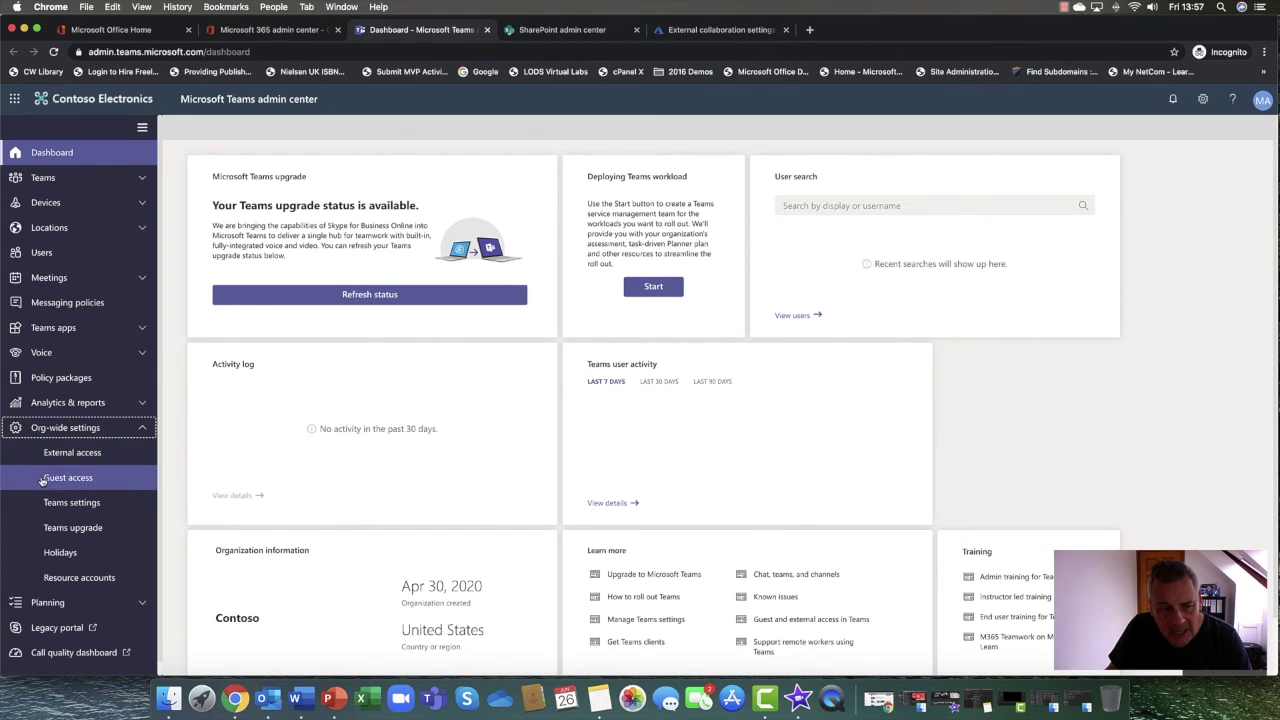
{"action": "left_click", "coordinate": [92, 480]}
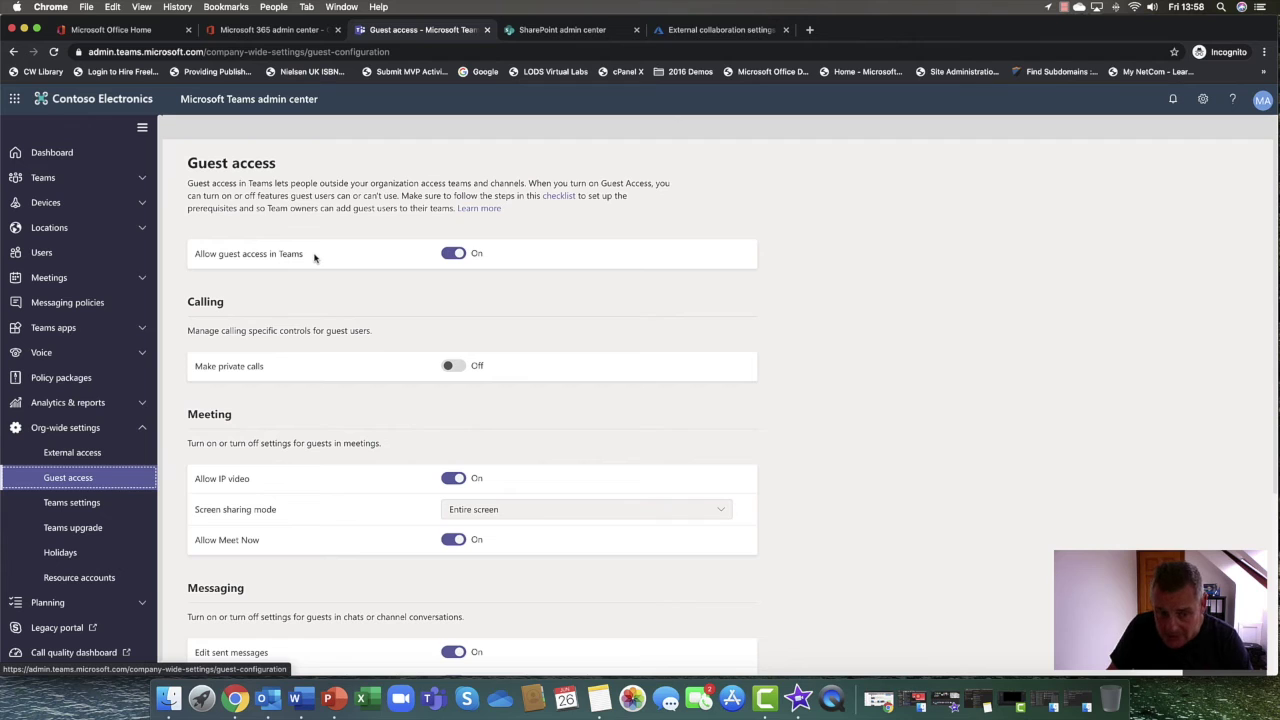
{"action": "scroll", "coordinate": [348, 305], "scroll_direction": "down", "scroll_amount": 3}
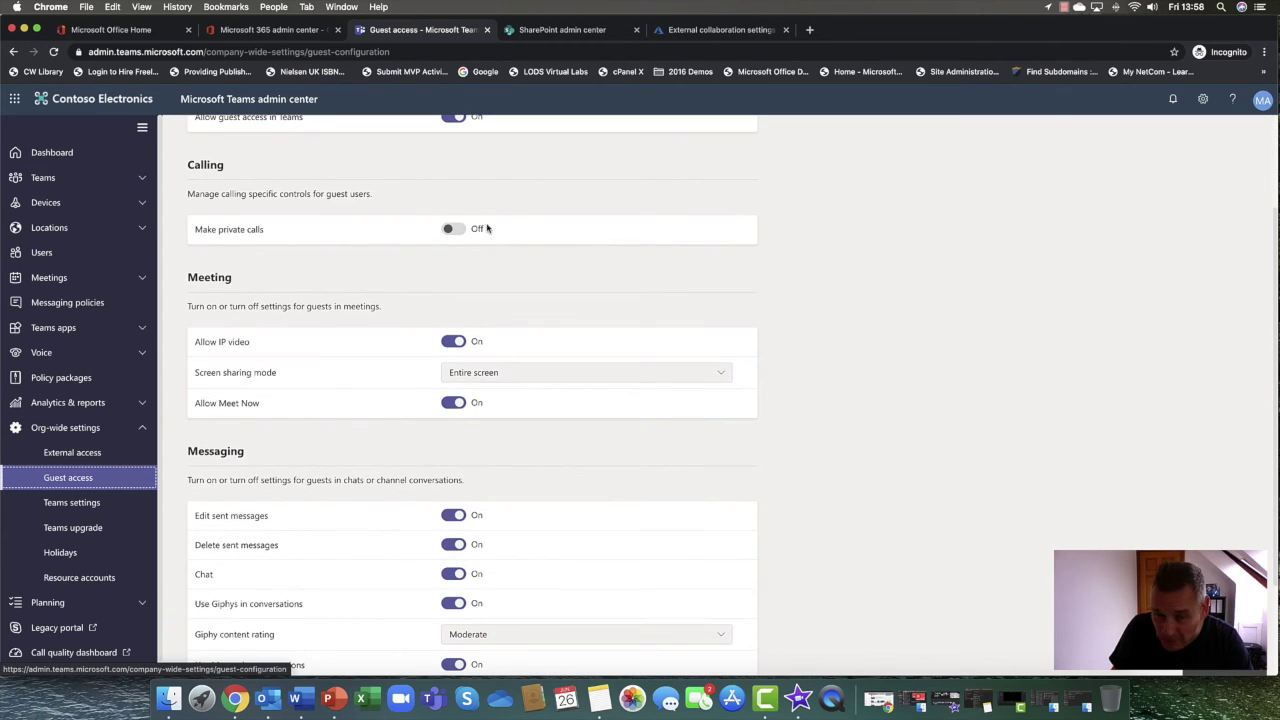
{"action": "scroll", "coordinate": [486, 323], "scroll_direction": "down", "scroll_amount": 3}
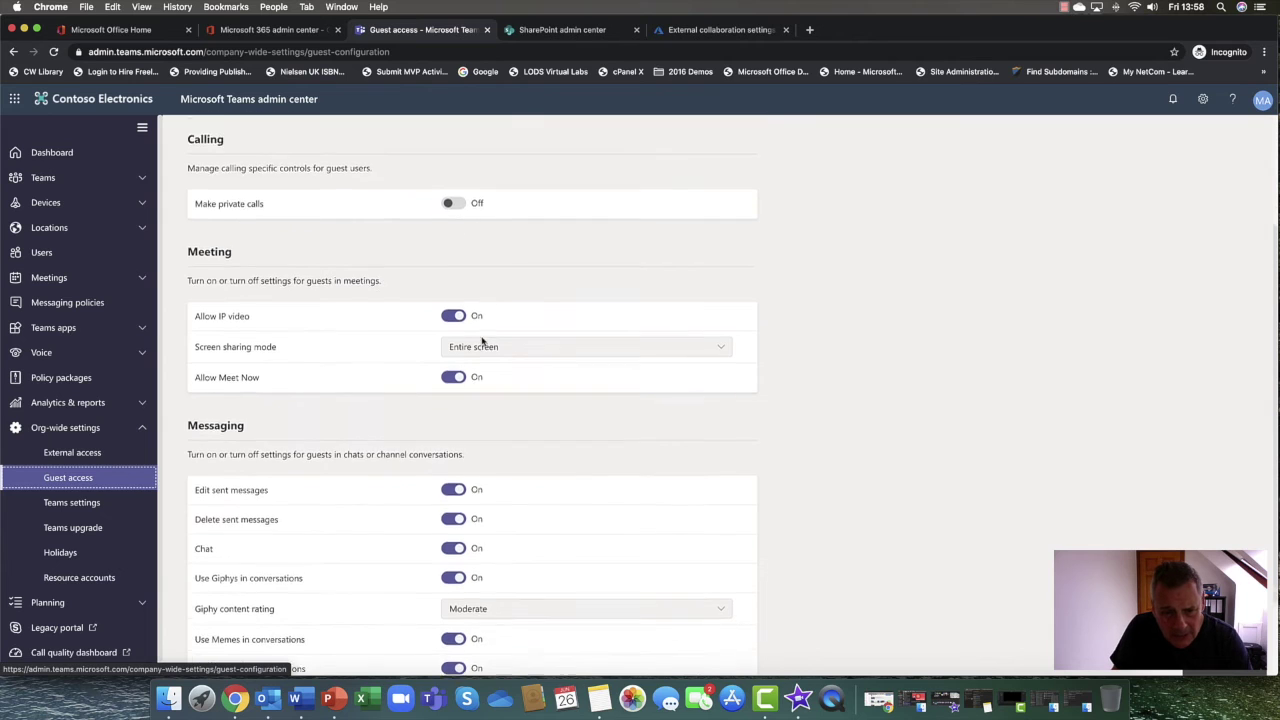
{"action": "scroll", "coordinate": [465, 344], "scroll_direction": "down", "scroll_amount": 1}
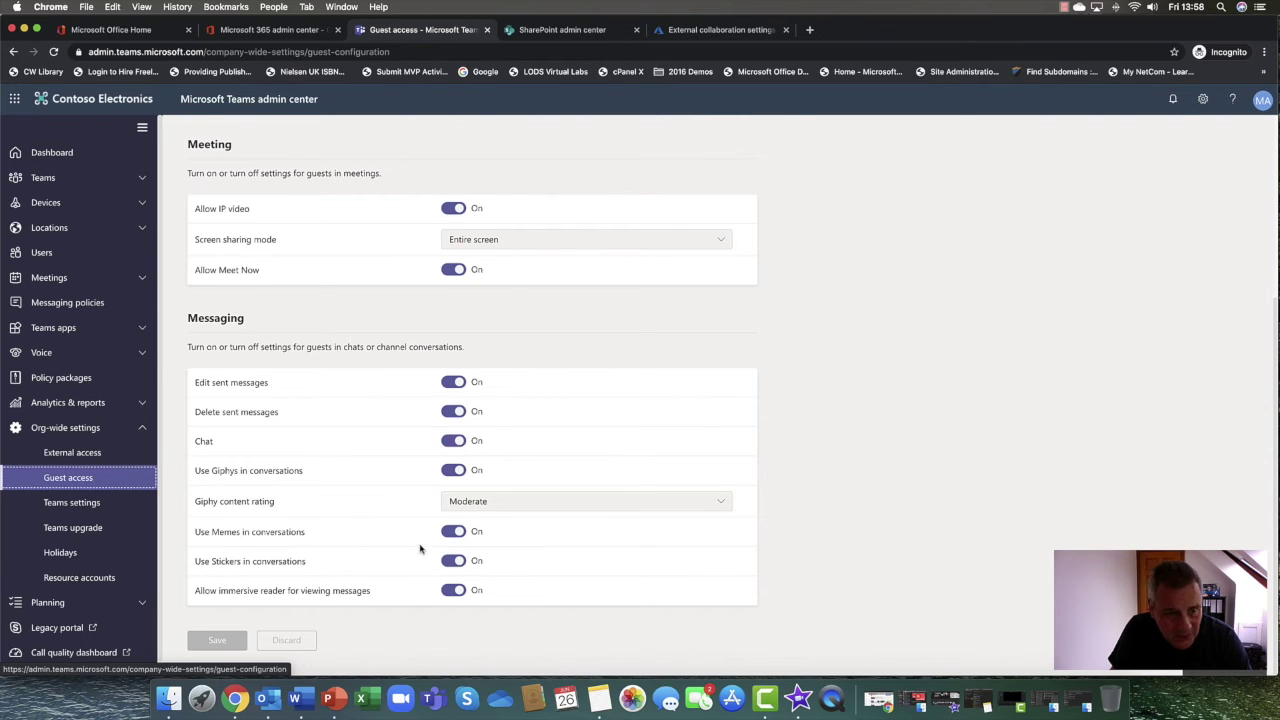
{"action": "scroll", "coordinate": [420, 548], "scroll_direction": "up", "scroll_amount": 5}
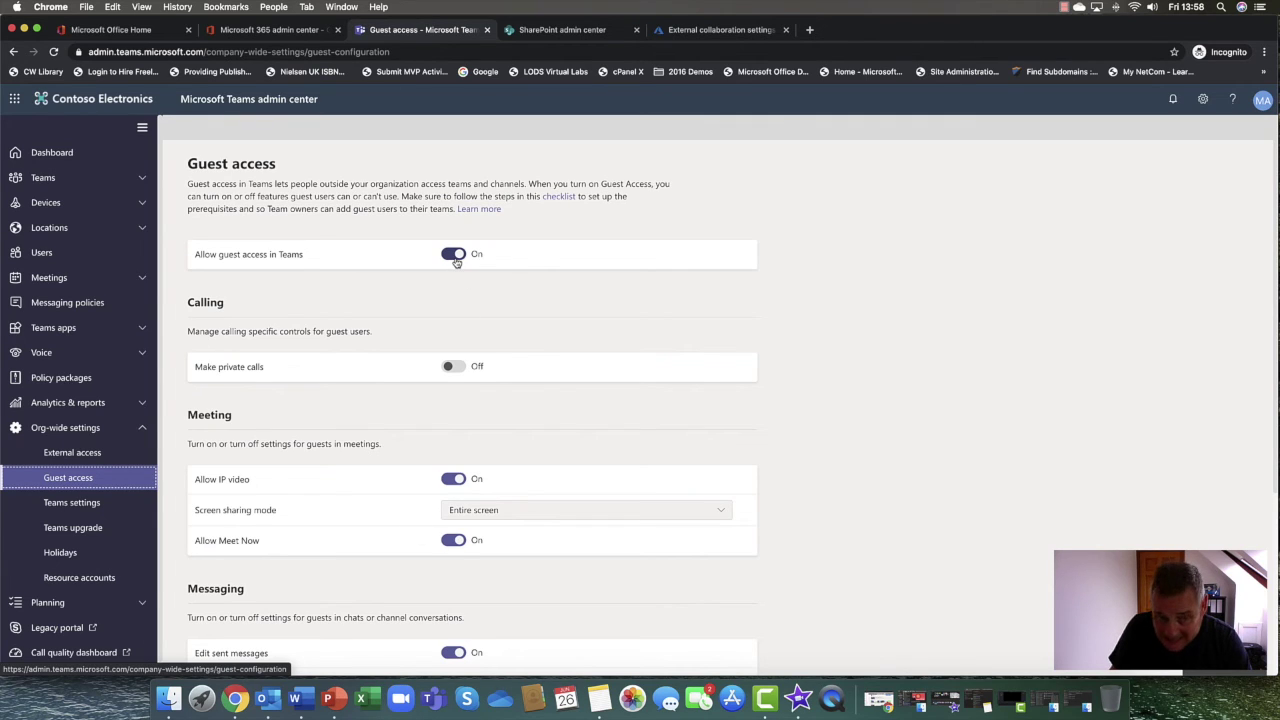
{"action": "left_click", "coordinate": [145, 436]}
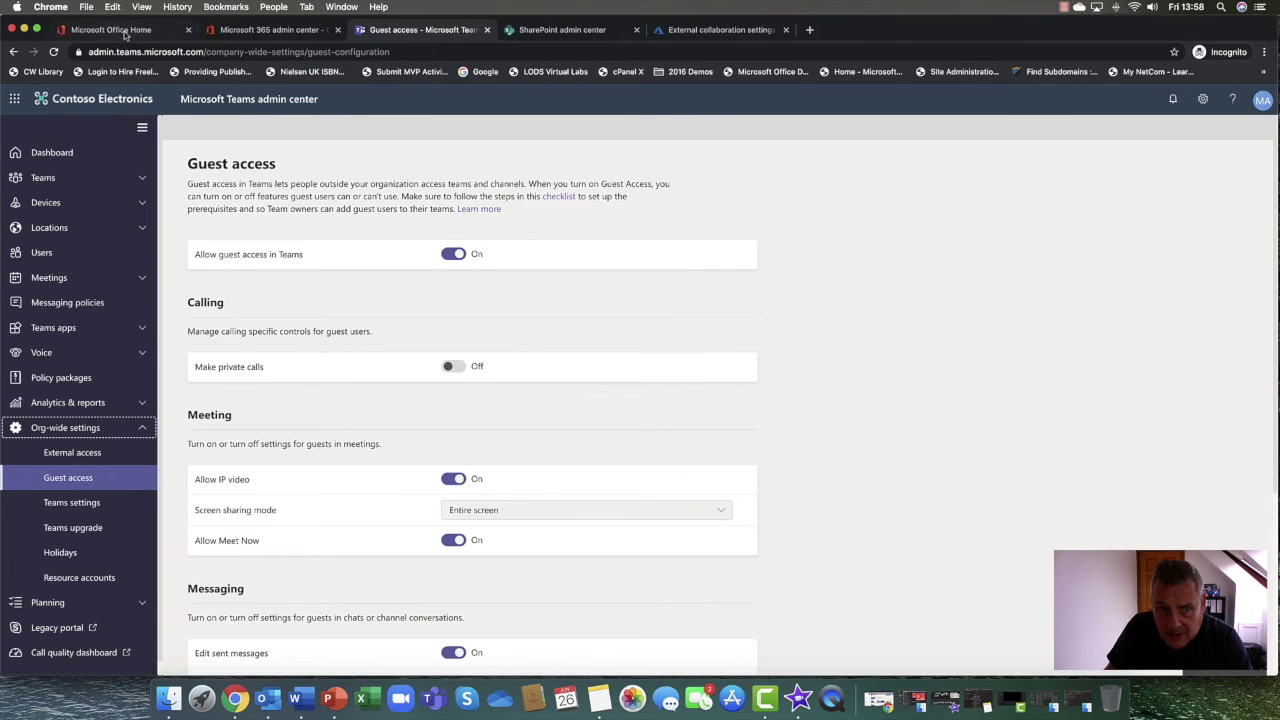
{"action": "left_click", "coordinate": [163, 33]}
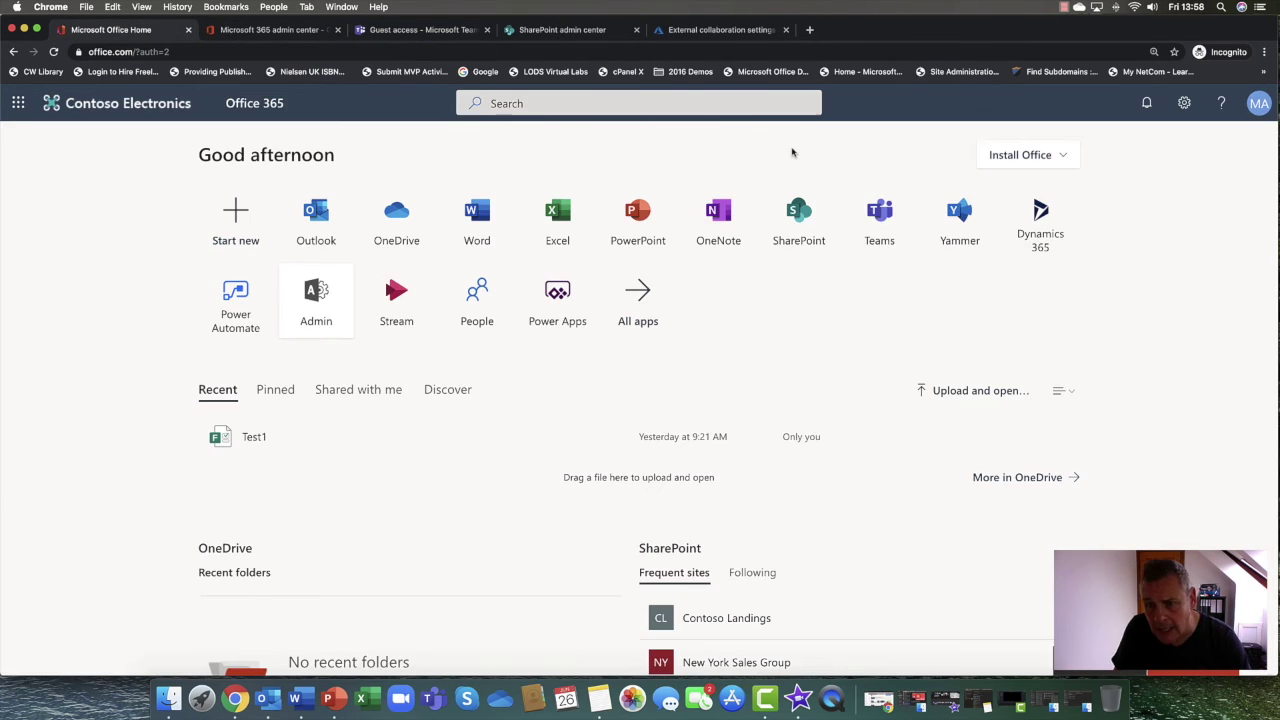
Start Teams as the web app and open Manage team for Trondheim Sales Team
{"action": "left_click", "coordinate": [874, 220]}
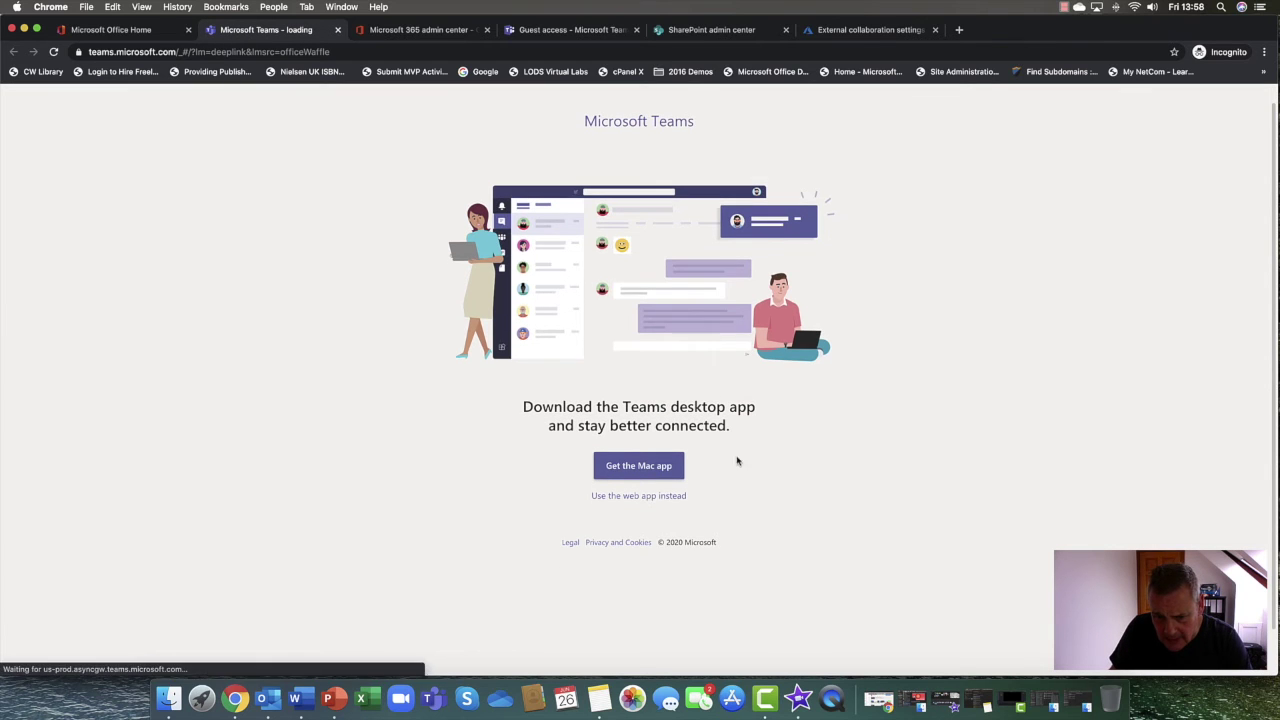
{"action": "left_click", "coordinate": [651, 496]}
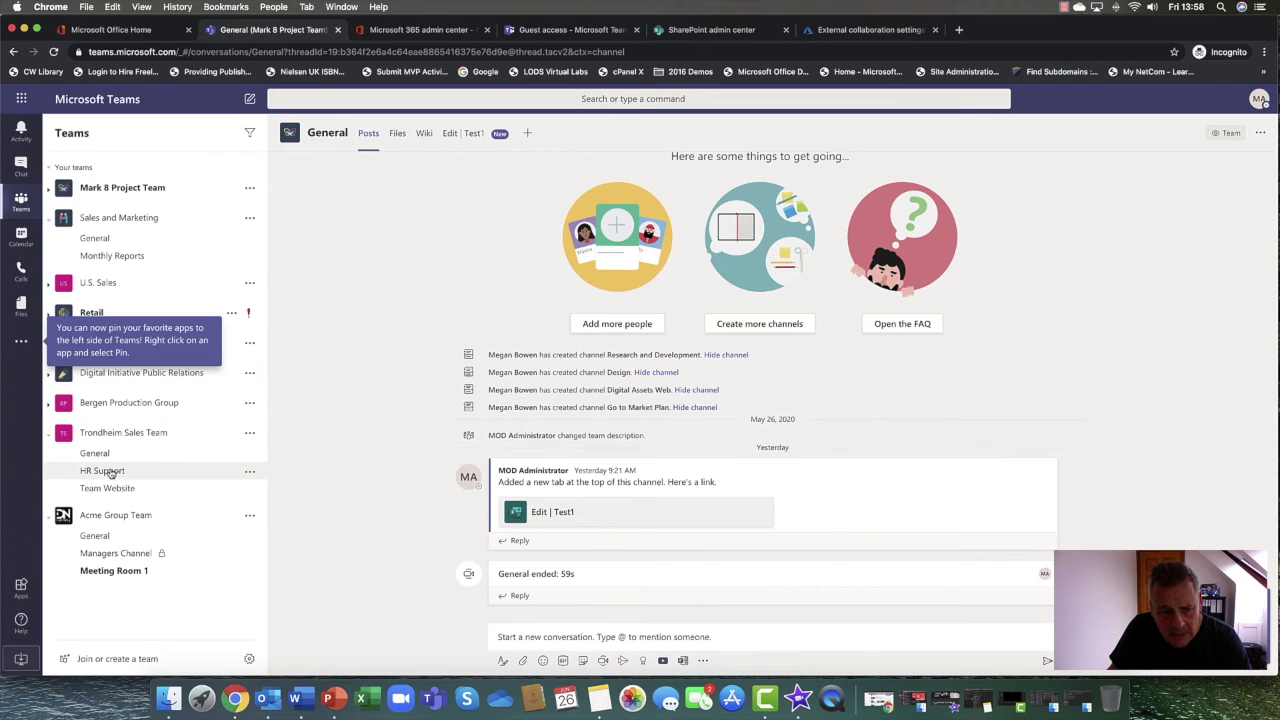
{"action": "left_click", "coordinate": [250, 438]}
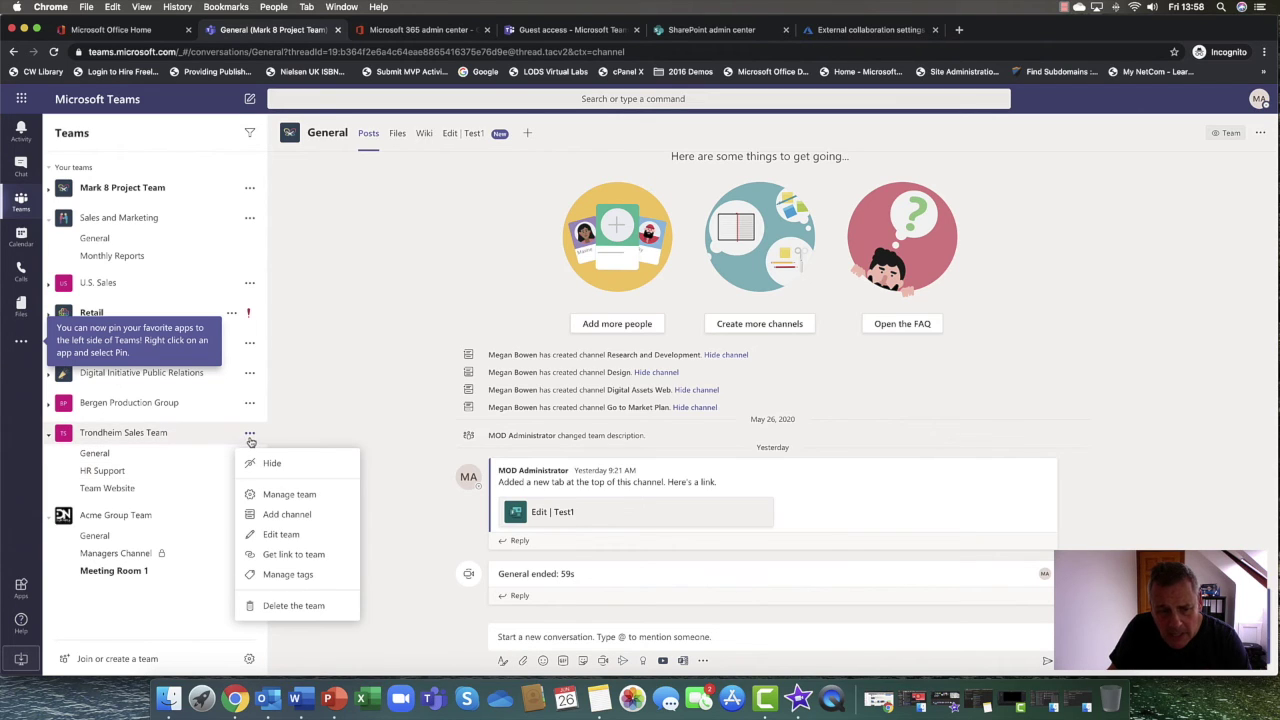
{"action": "left_click", "coordinate": [290, 495]}
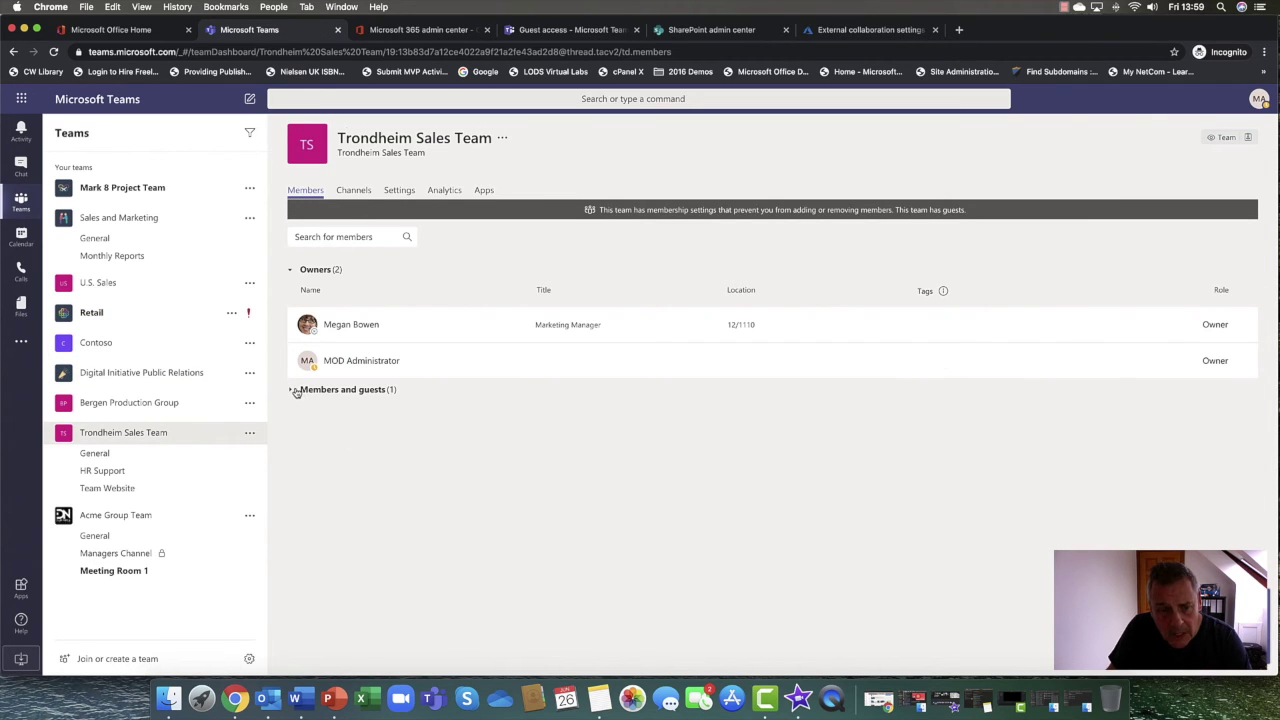
Expand Members and guests and check the profile of the team's single guest member
{"action": "left_click", "coordinate": [295, 391]}
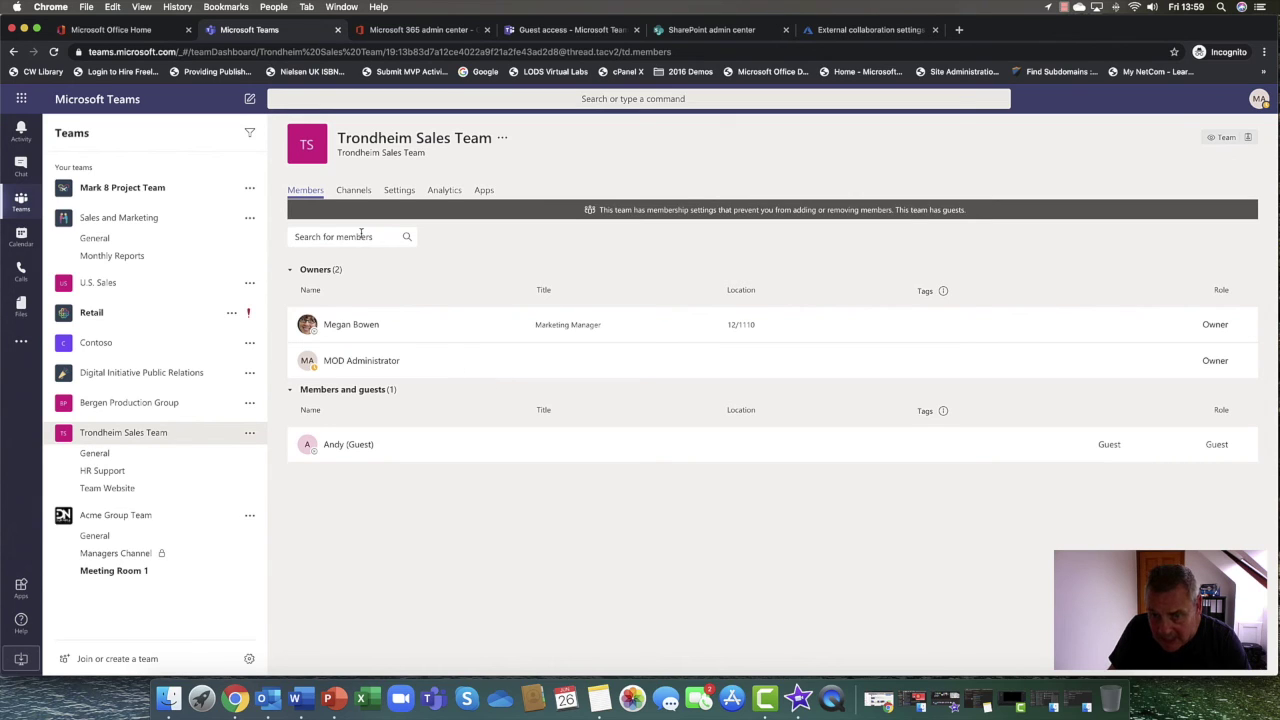
{"action": "left_click", "coordinate": [312, 446]}
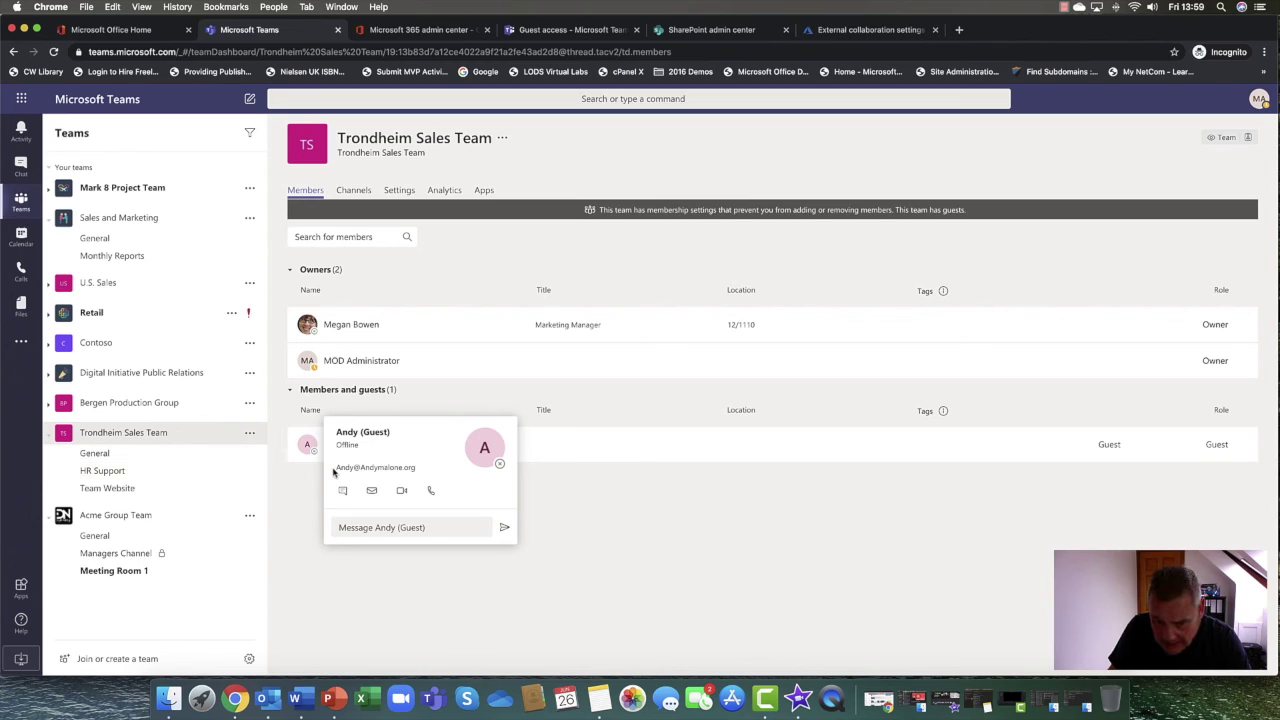
{"action": "left_click", "coordinate": [296, 534]}
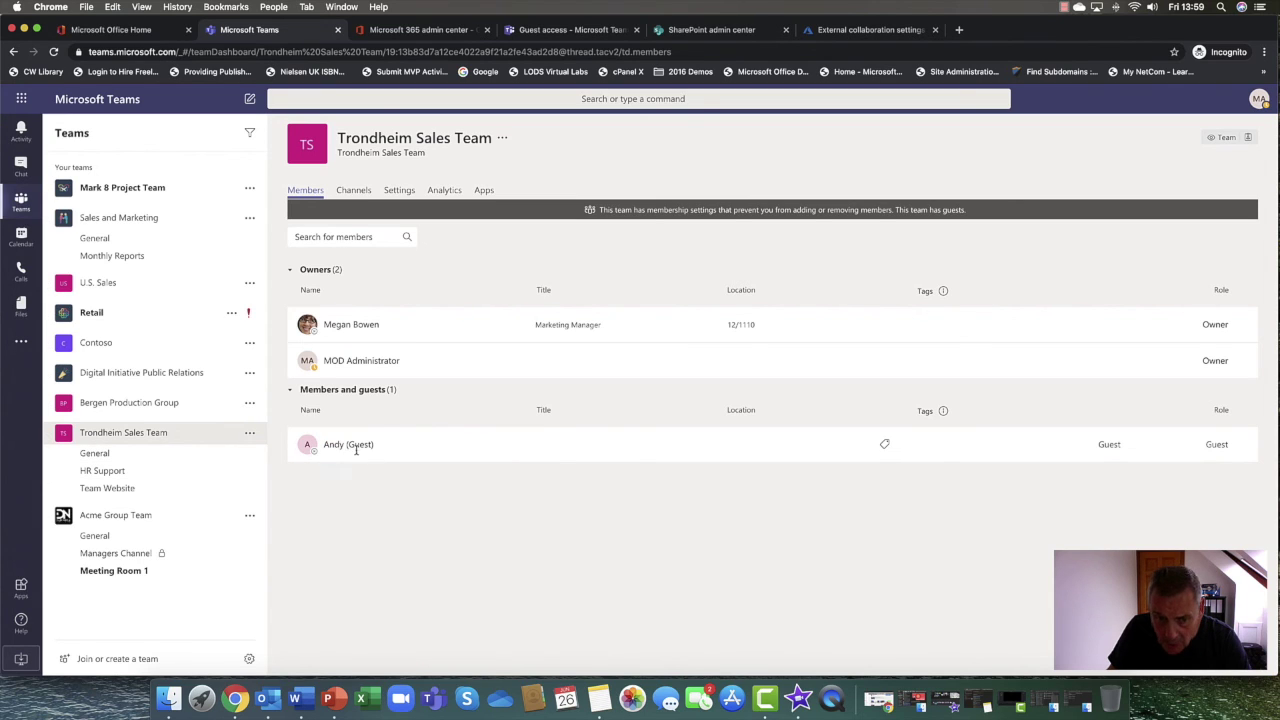
{"action": "mouse_move", "coordinate": [355, 446]}
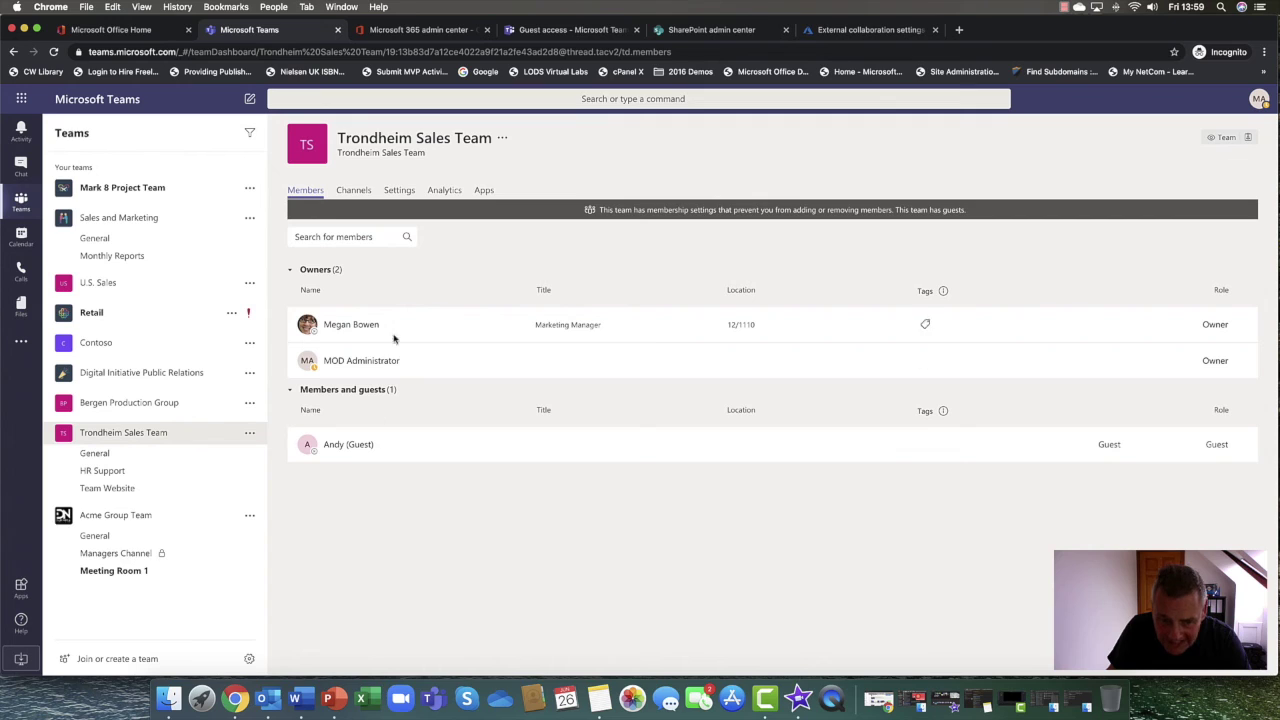
On the team's Settings page, review the Guest and Member permissions without changing them
{"action": "left_click", "coordinate": [396, 192]}
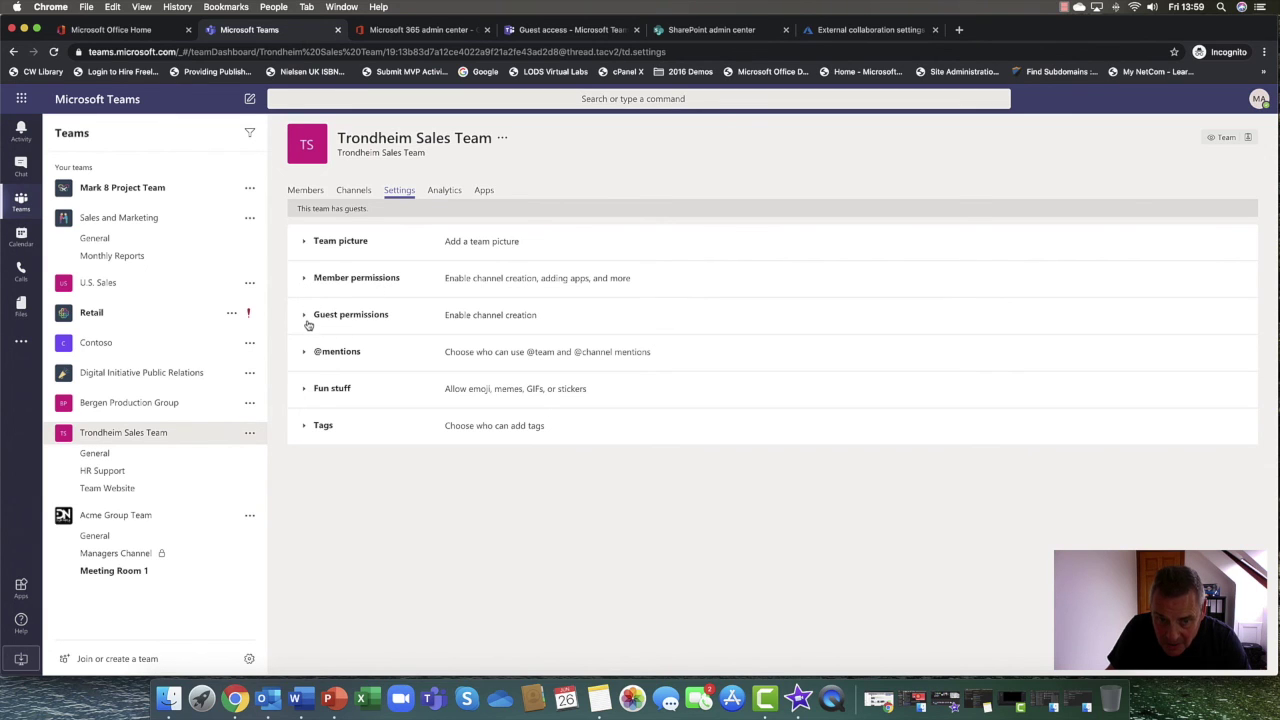
{"action": "left_click", "coordinate": [309, 325]}
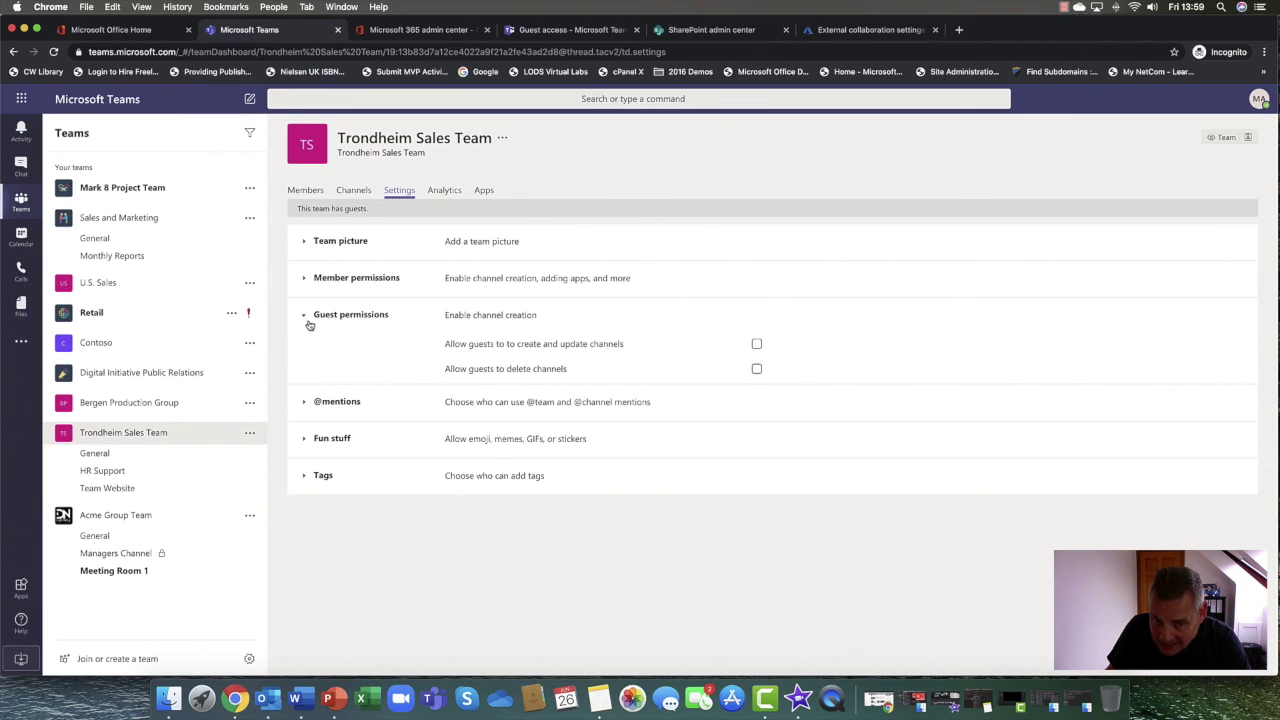
{"action": "left_click", "coordinate": [309, 323]}
{"action": "left_click", "coordinate": [309, 284]}
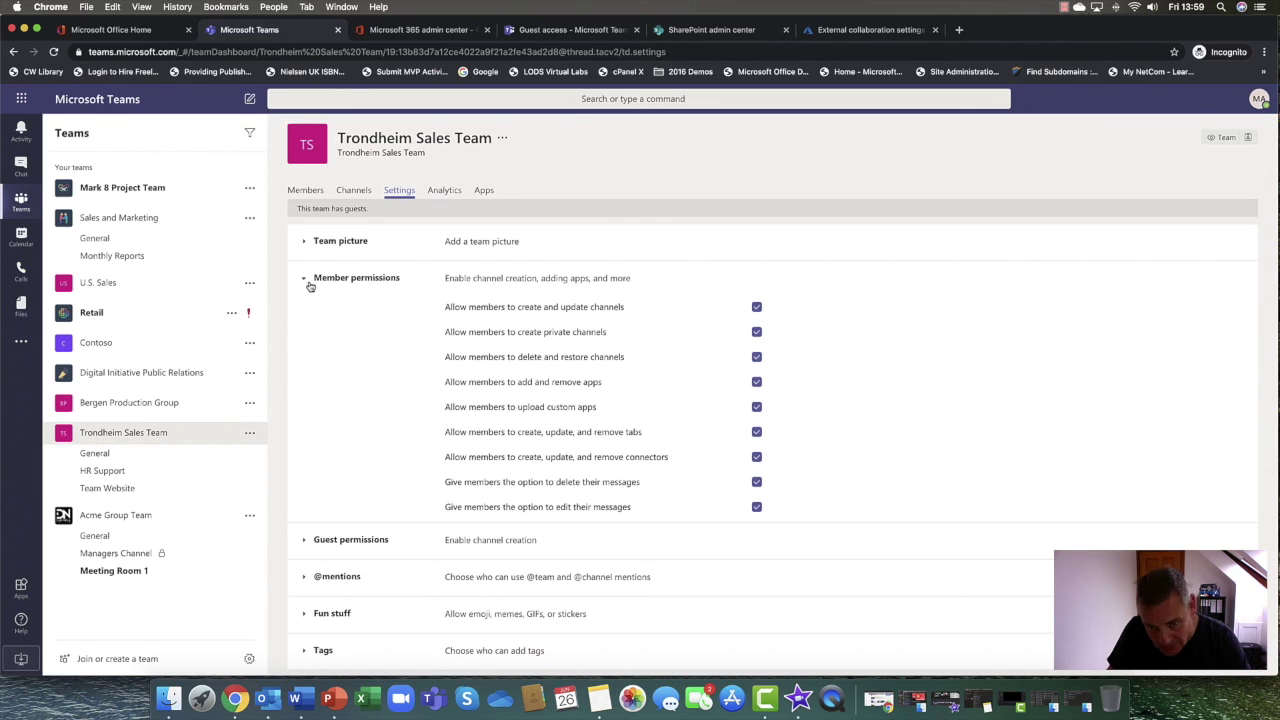
{"action": "left_click", "coordinate": [309, 284]}
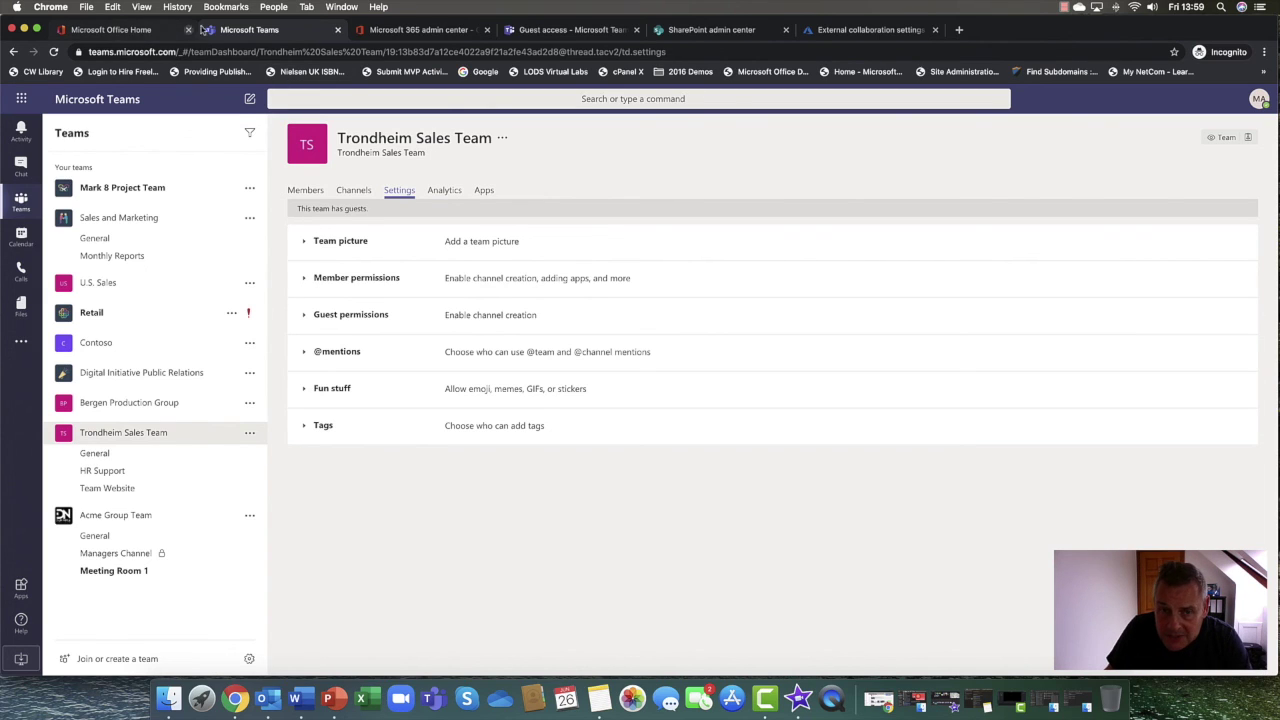
Open the Microsoft 365 admin center from Office Home in a new tab, showing Users > Active users
{"action": "left_click", "coordinate": [388, 32]}
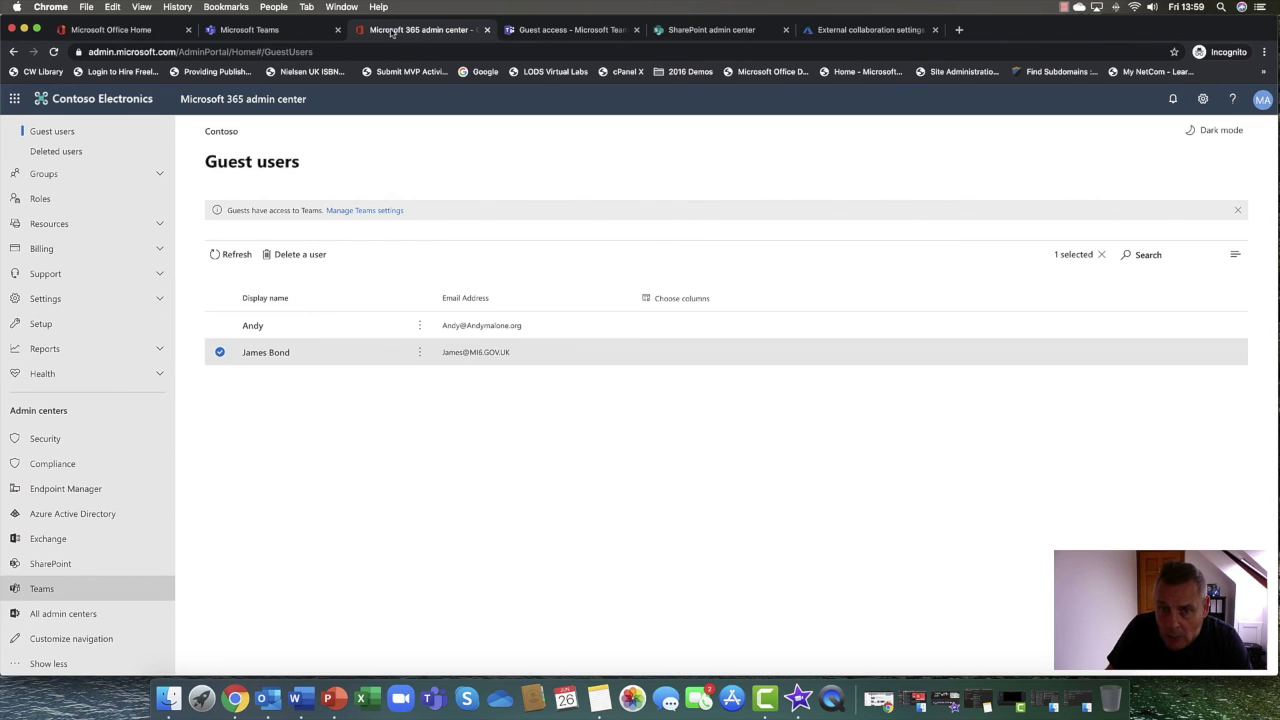
{"action": "left_click", "coordinate": [538, 31]}
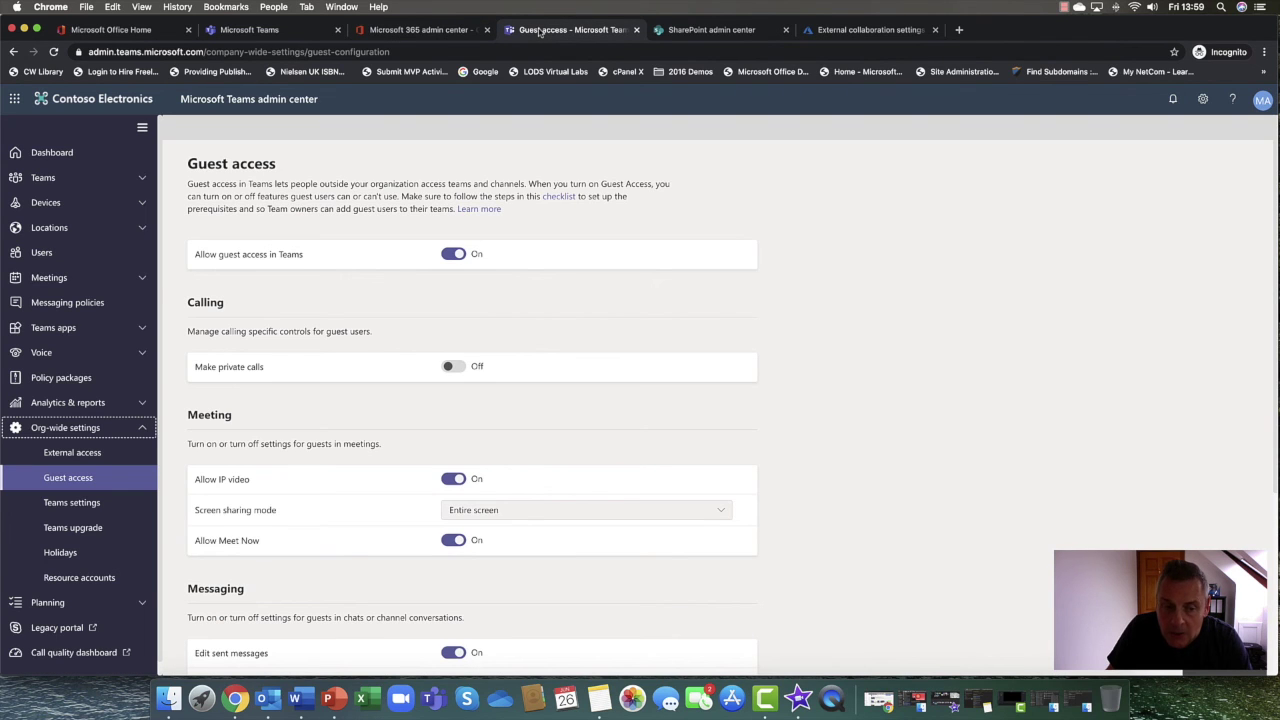
{"action": "left_click", "coordinate": [140, 37]}
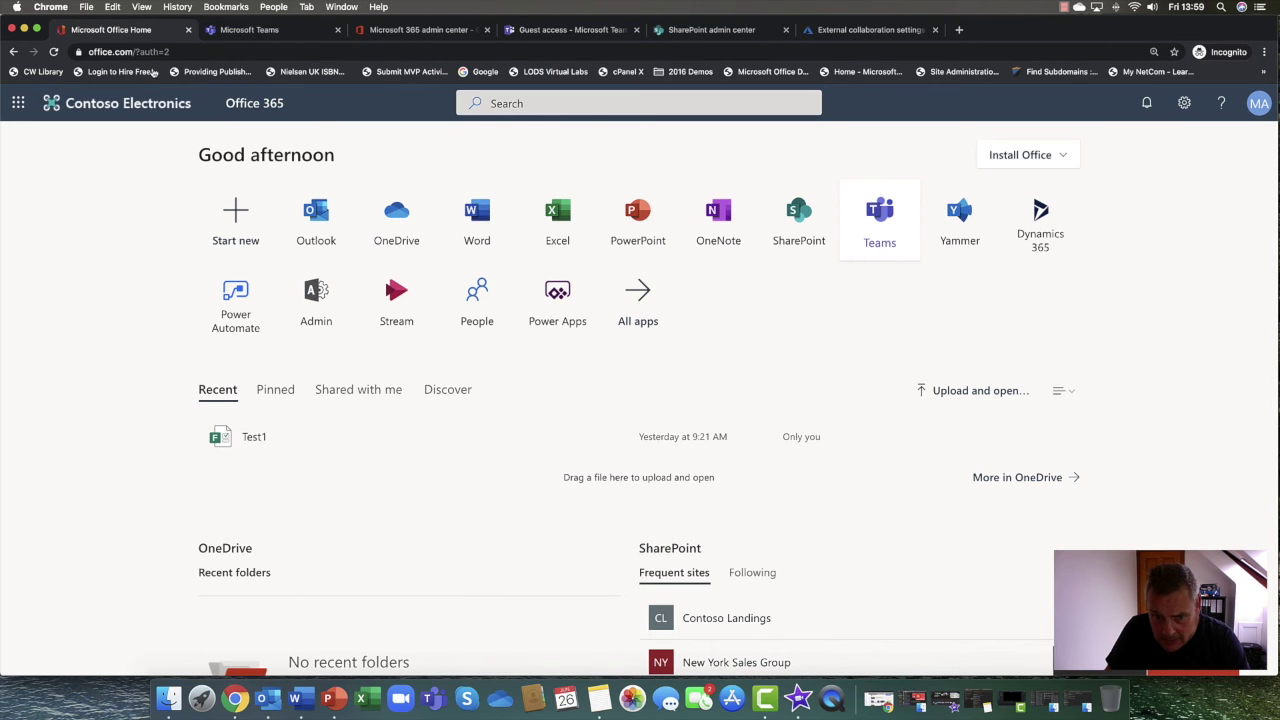
{"action": "left_click", "coordinate": [300, 314]}
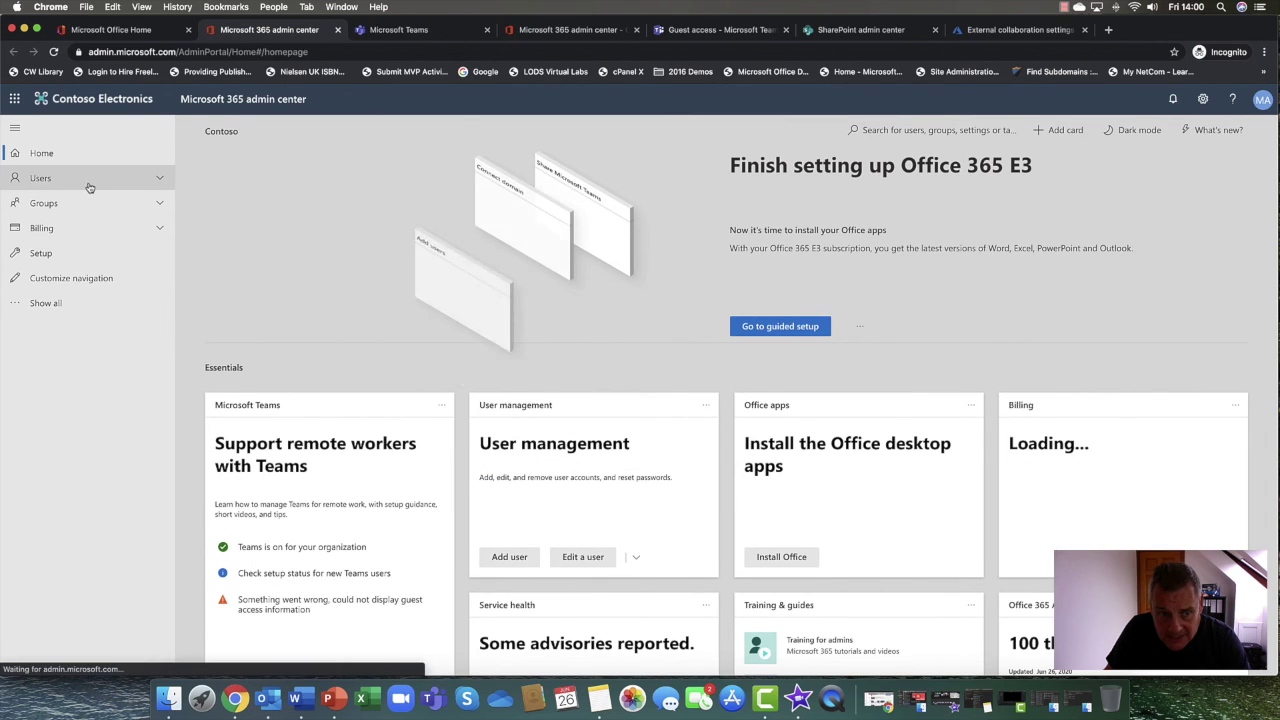
{"action": "left_click", "coordinate": [86, 180]}
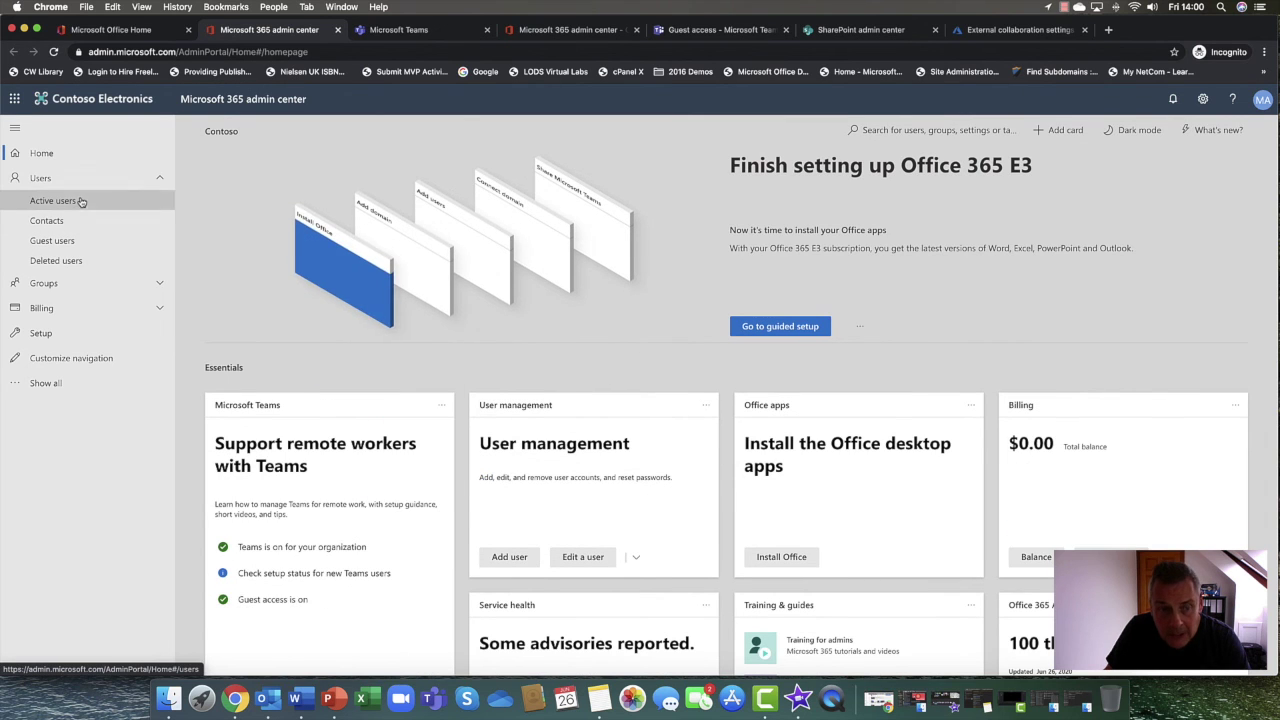
{"action": "left_click", "coordinate": [82, 201]}
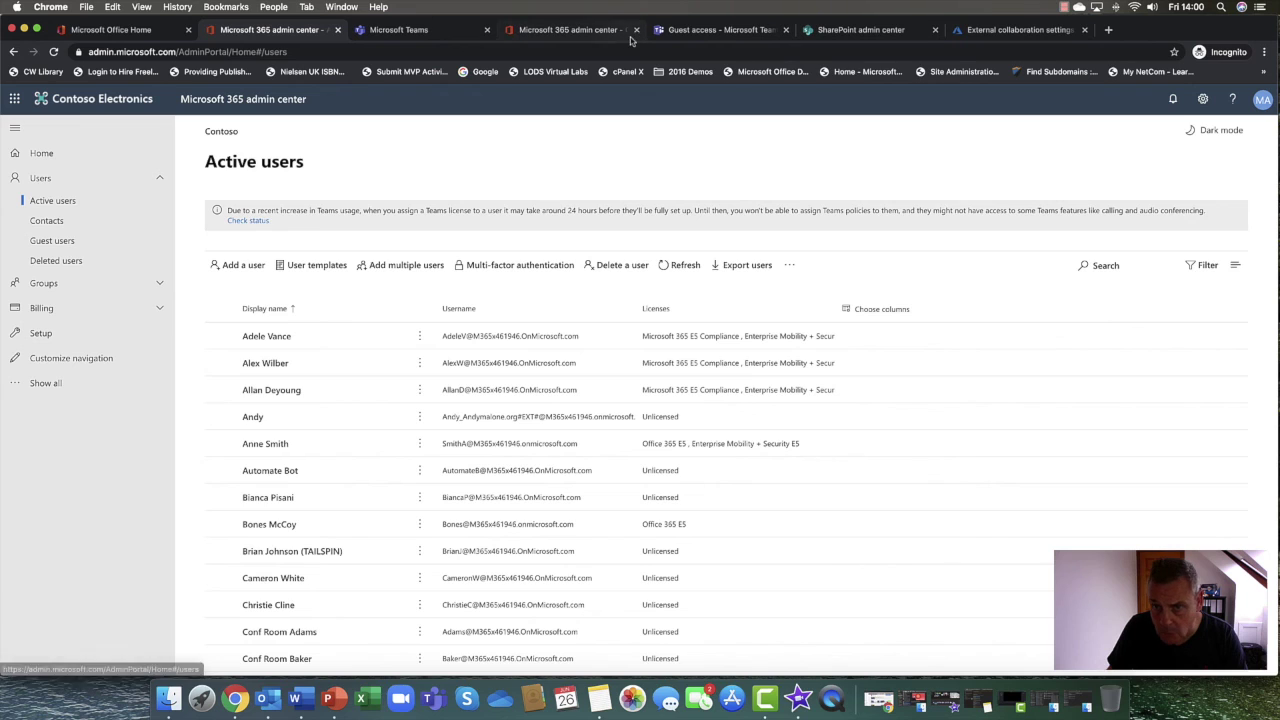
Close the Teams Guest access, SharePoint admin and External collaboration settings tabs
{"action": "left_click", "coordinate": [575, 28]}
{"action": "left_click", "coordinate": [672, 31]}
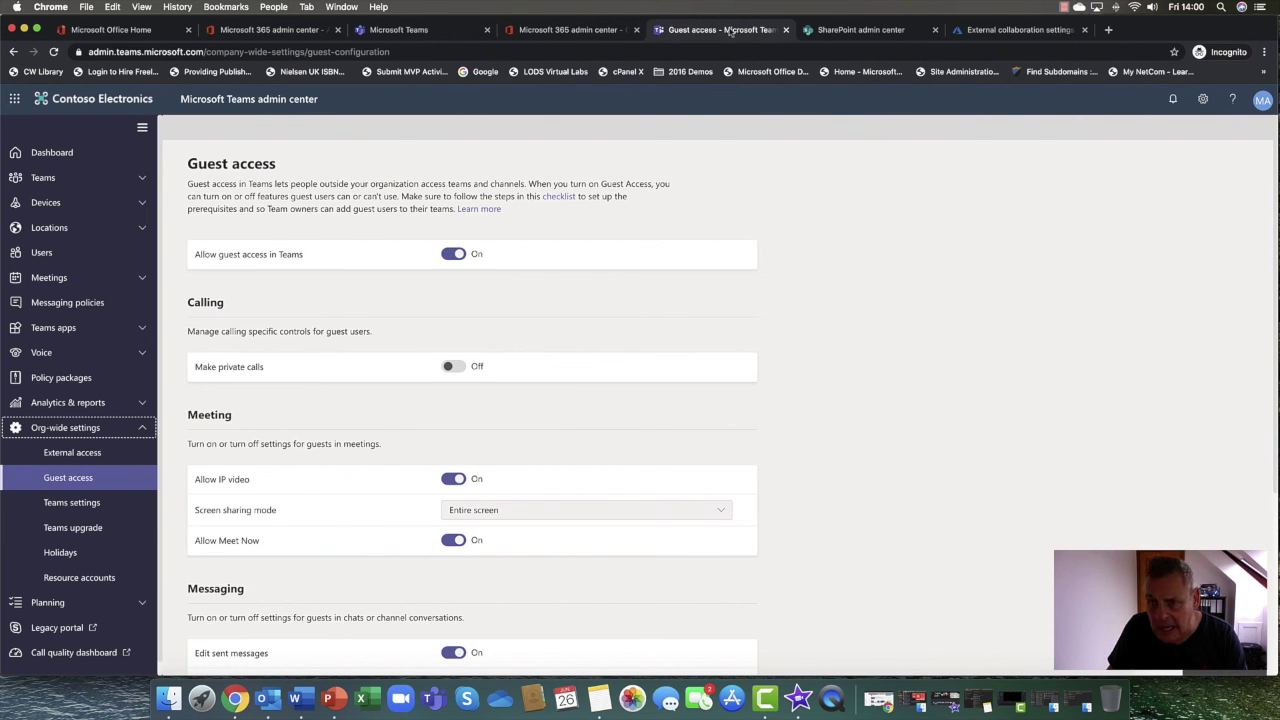
{"action": "left_click", "coordinate": [786, 30]}
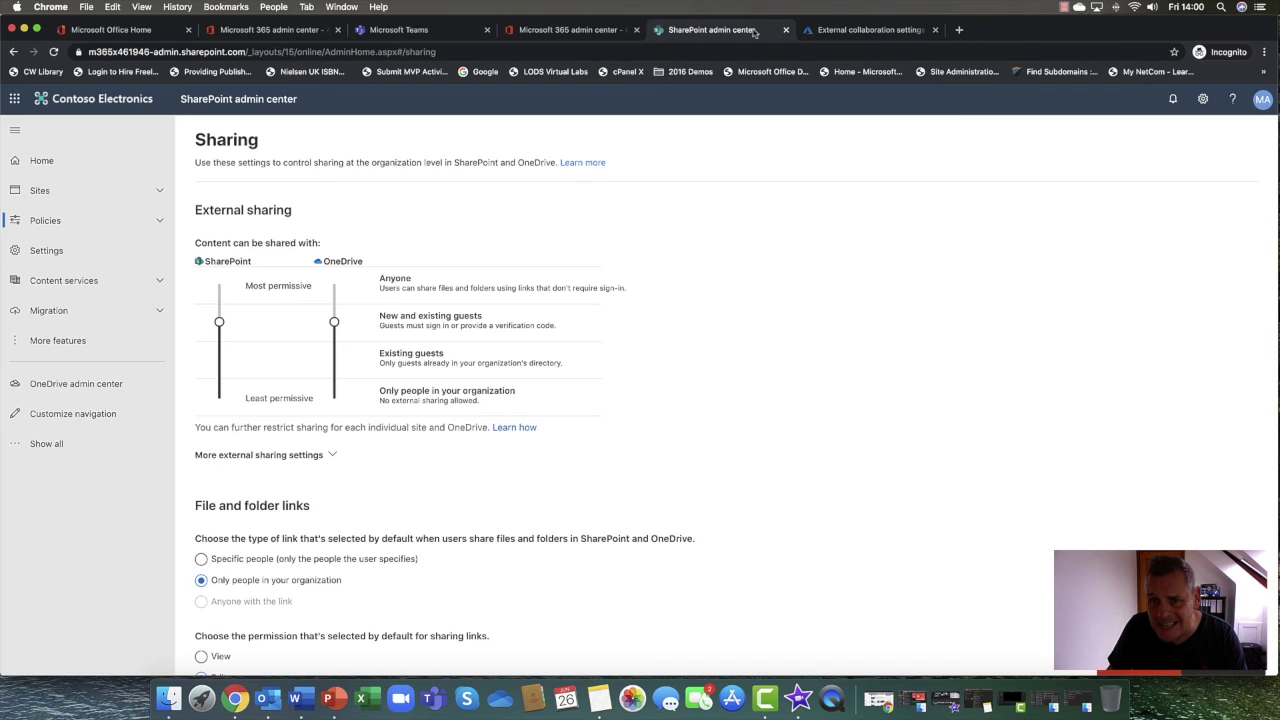
{"action": "left_click", "coordinate": [786, 30]}
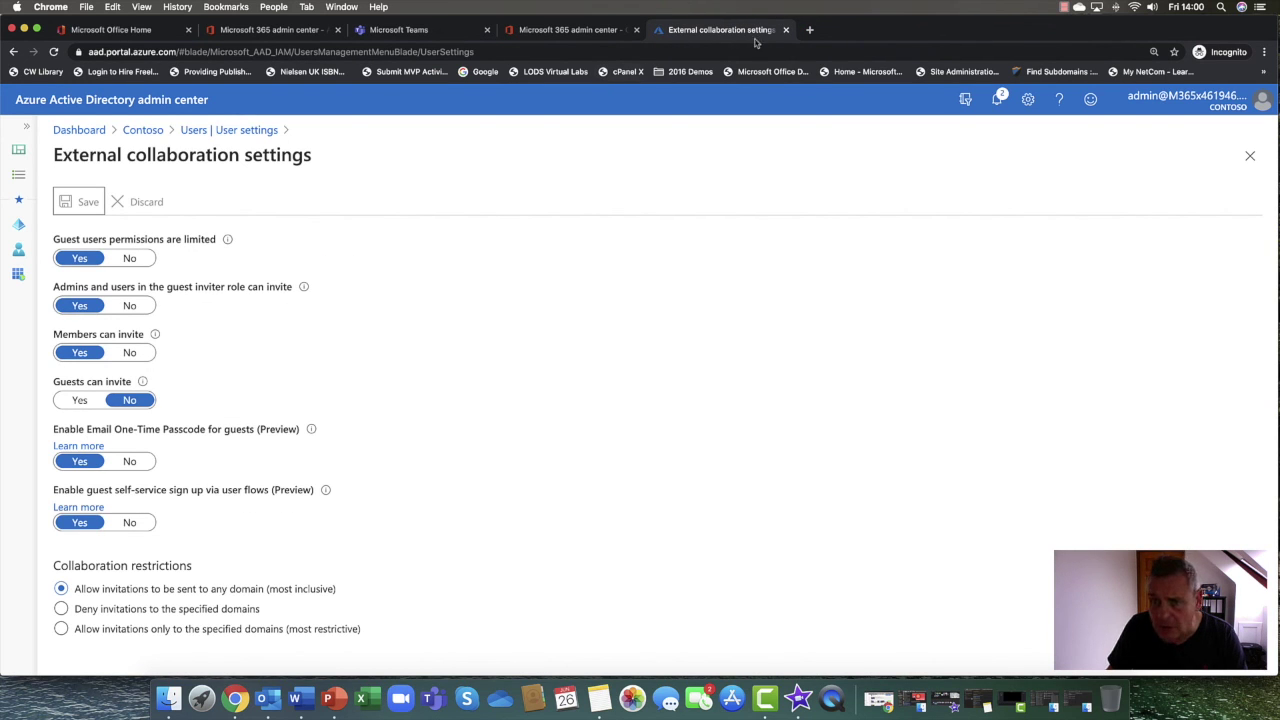
{"action": "left_click", "coordinate": [786, 30]}
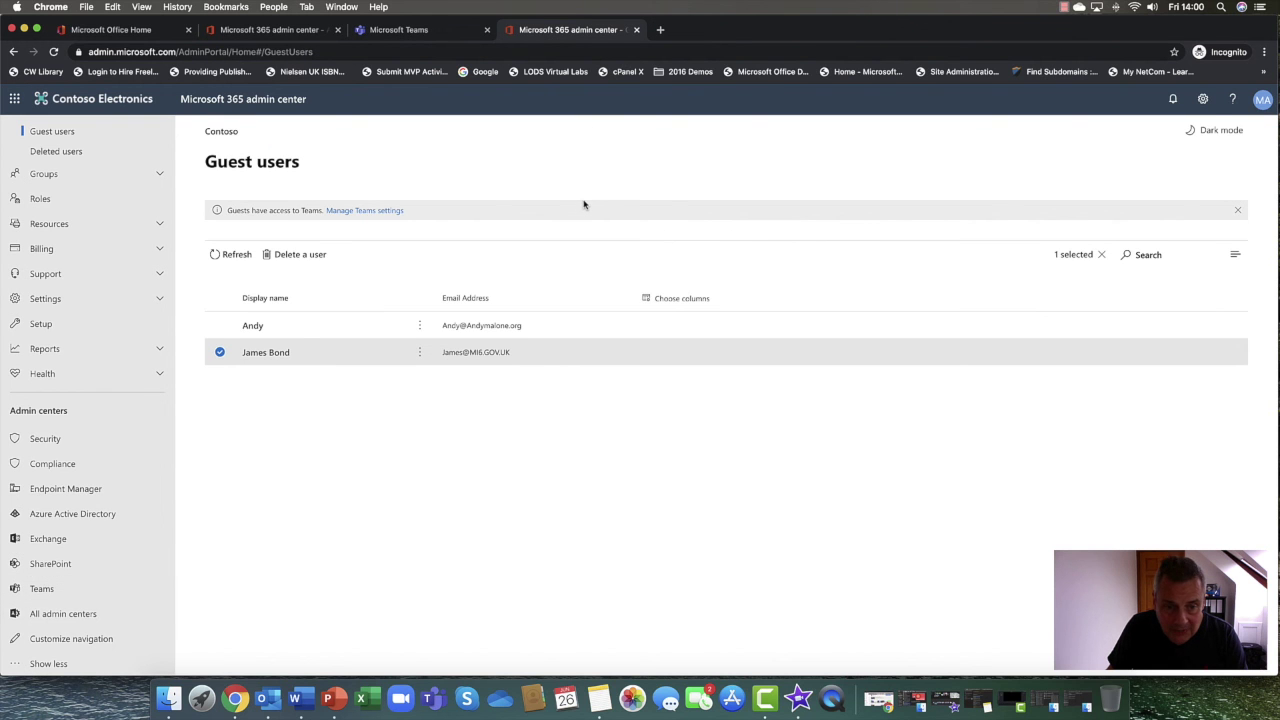